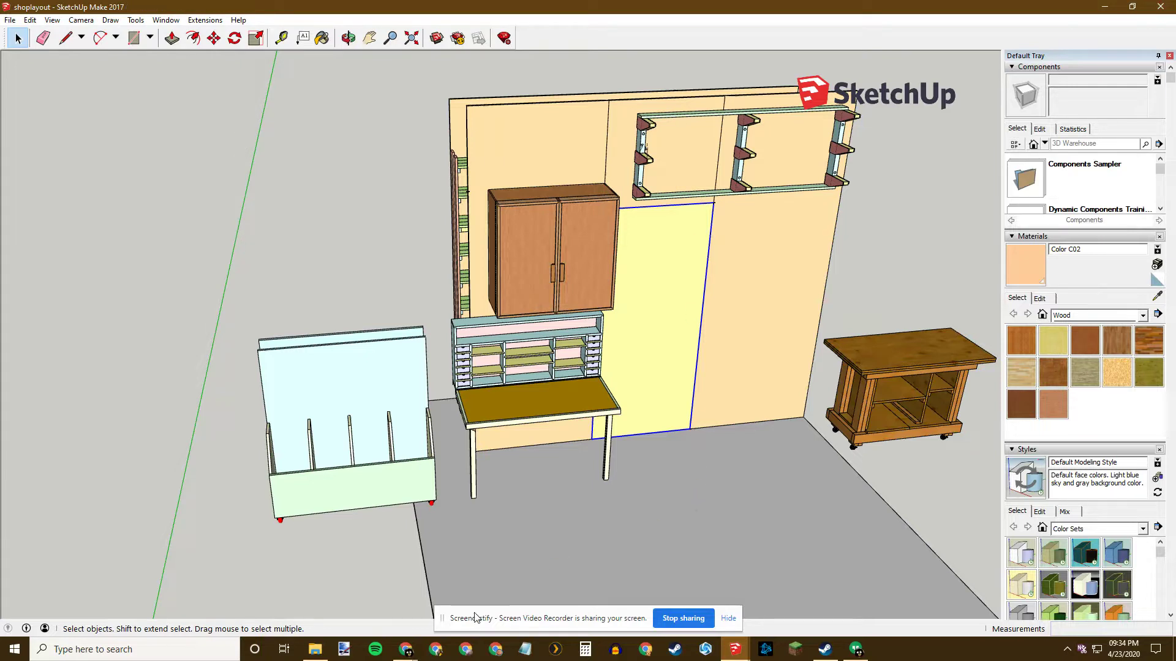
- Switch to the browser window with the YouTube results for "jay bates sketchup" and look over the listed tutorials
mouse_move(409, 656)
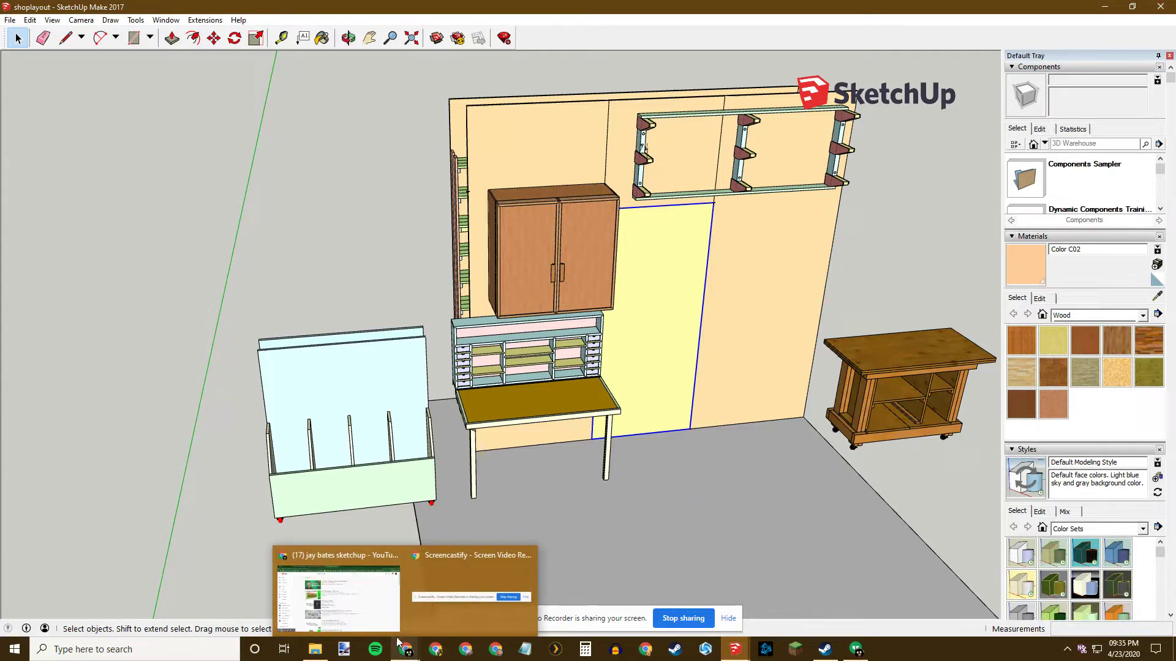
left_click(392, 625)
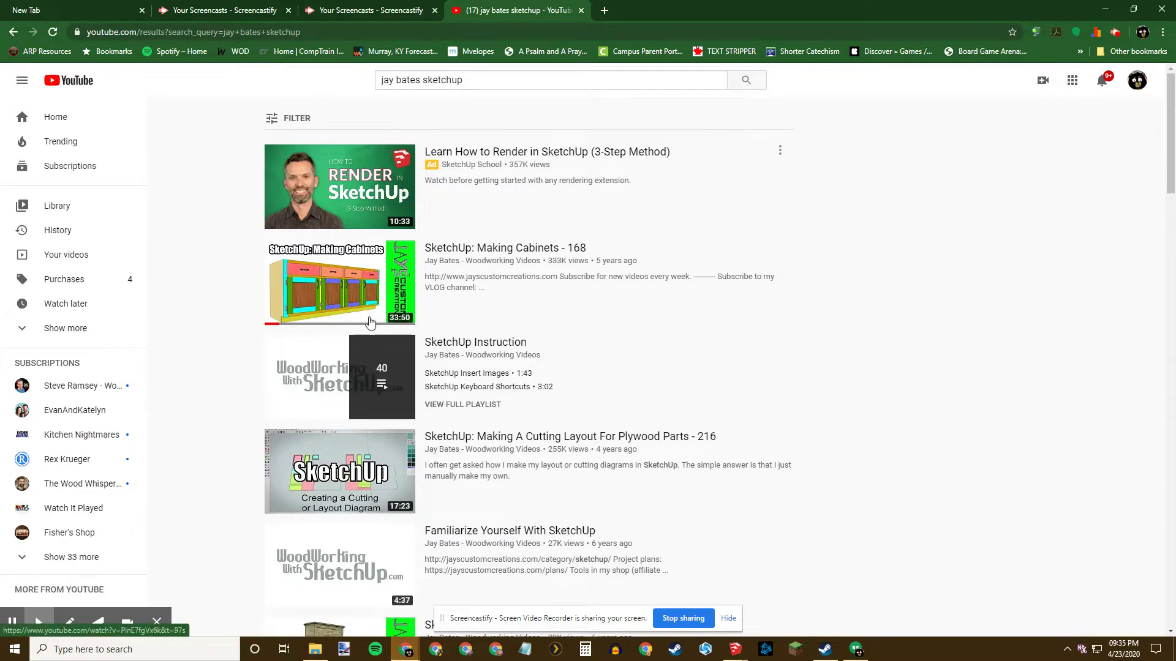
mouse_move(511, 292)
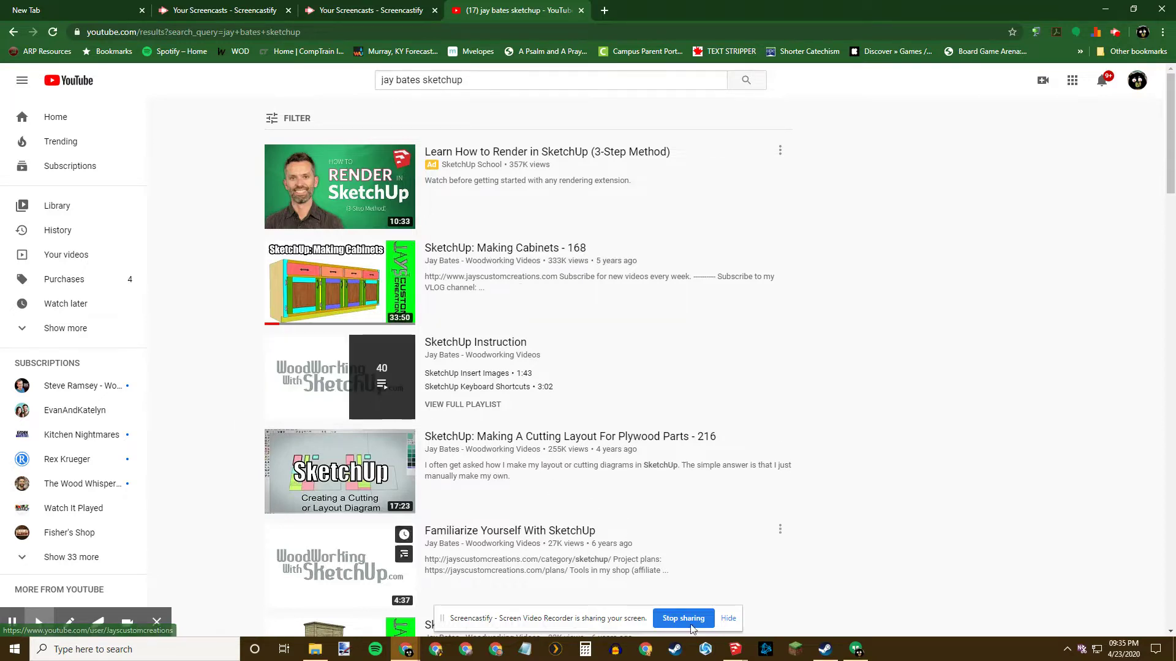
- Switch to the empty untitled SketchUp model and maximize its window
mouse_move(736, 653)
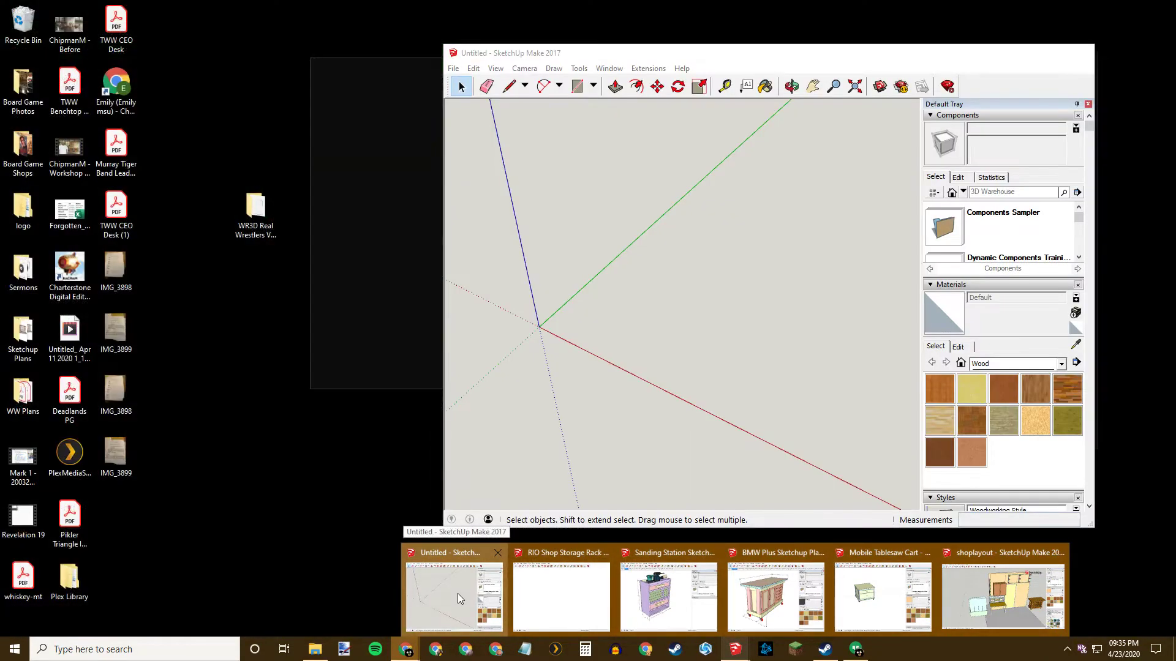
left_click(458, 593)
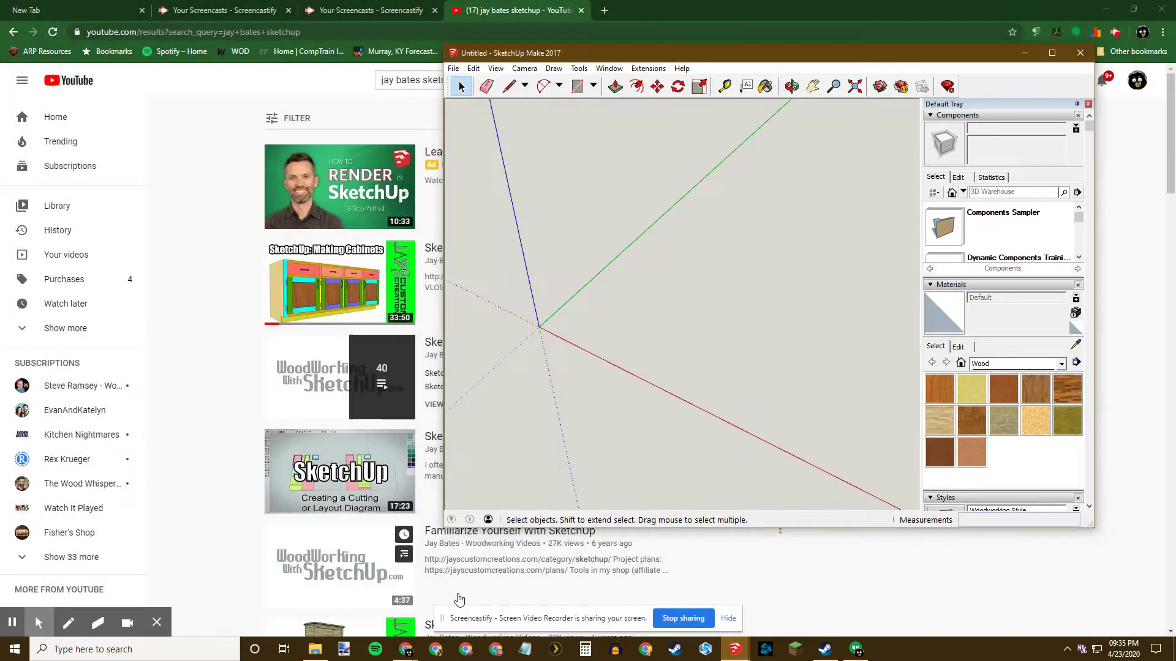
left_click(1053, 54)
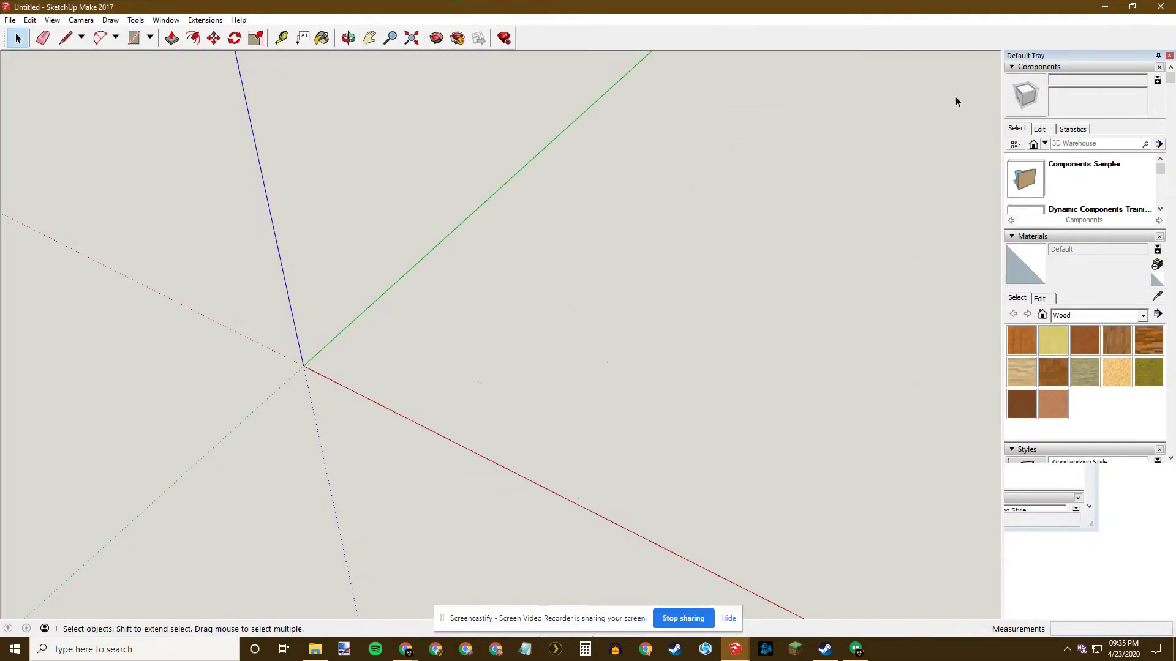
middle_click_drag(575, 365, 527, 325)
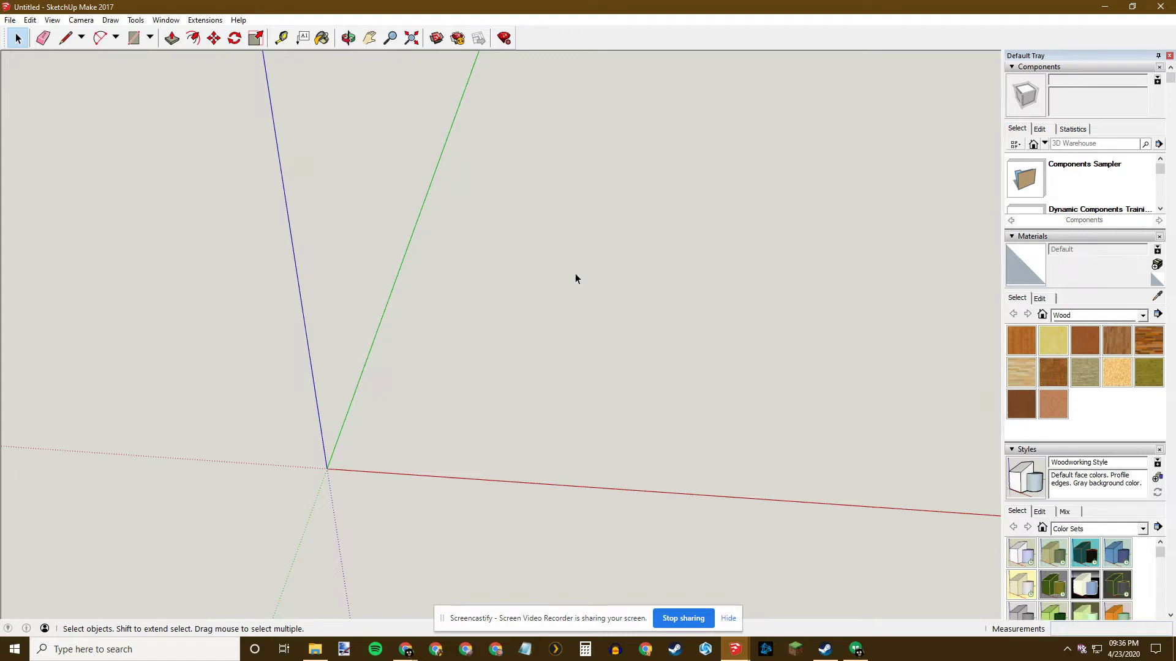
middle_click_drag(543, 341, 615, 341)
mouse_move(512, 330)
middle_mouse_down()
mouse_move(454, 343)
mouse_move(518, 337)
mouse_move(494, 329)
middle_mouse_up()
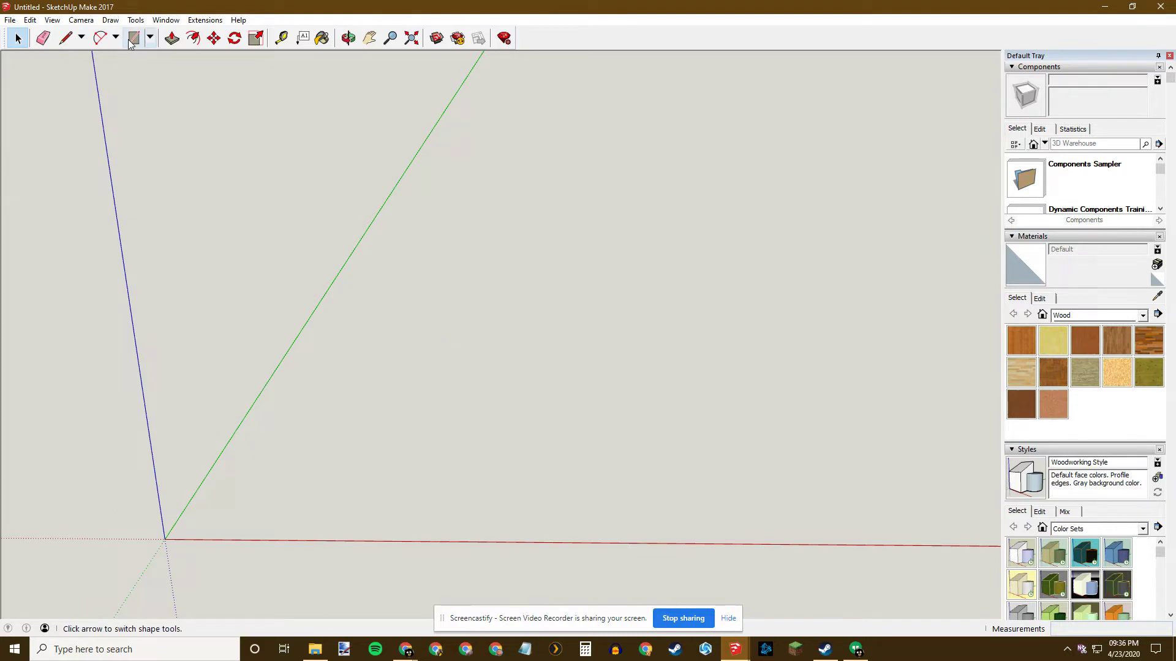
left_click(152, 43)
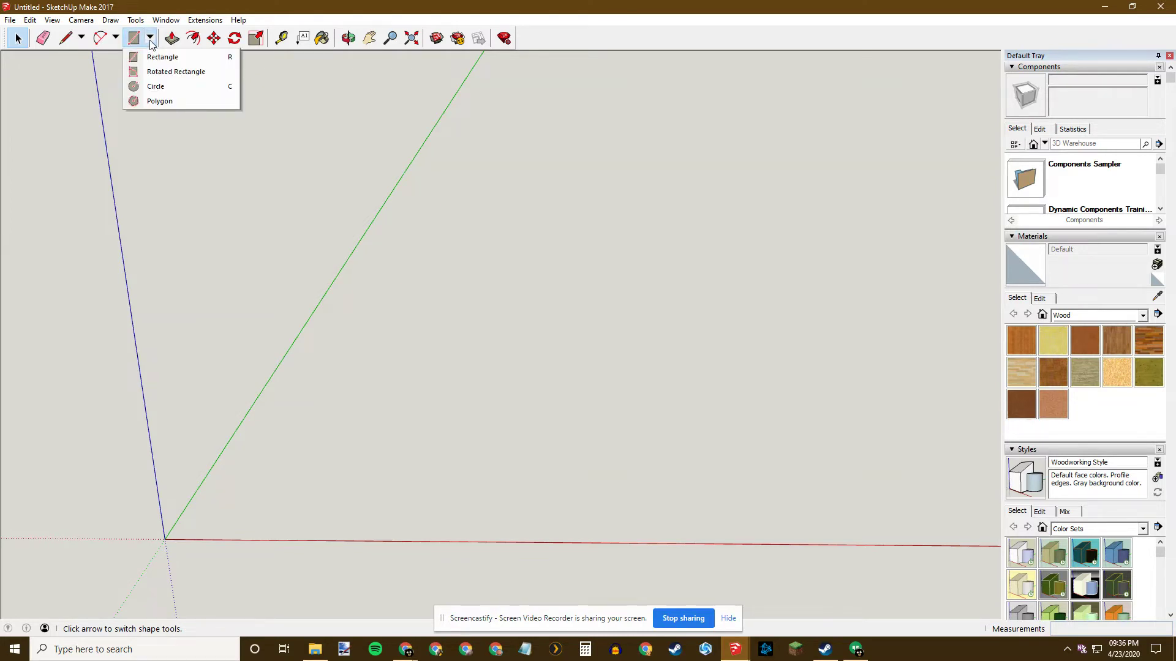
left_click(151, 40)
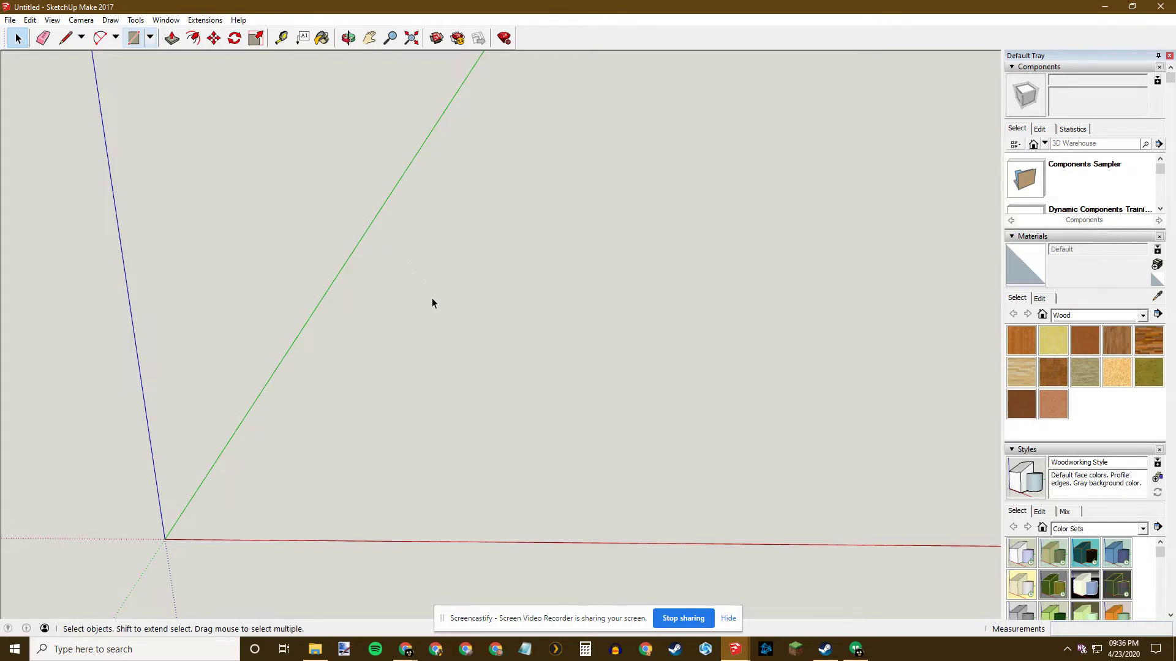
left_click_drag(395, 284, 486, 461)
mouse_move(469, 296)
middle_mouse_down()
mouse_move(488, 296)
mouse_move(462, 316)
middle_mouse_up()
- Draw a rectangle on the ground plane beside the green axis and set its dimensions to 12' by 20'
key("r")
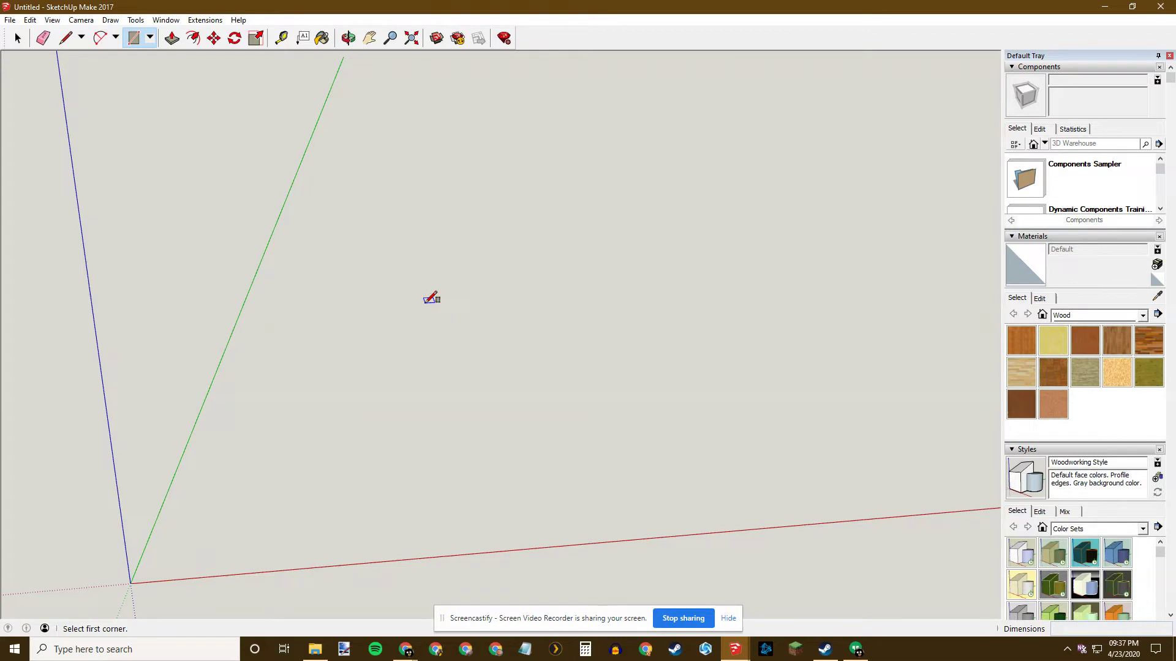
left_click(338, 260)
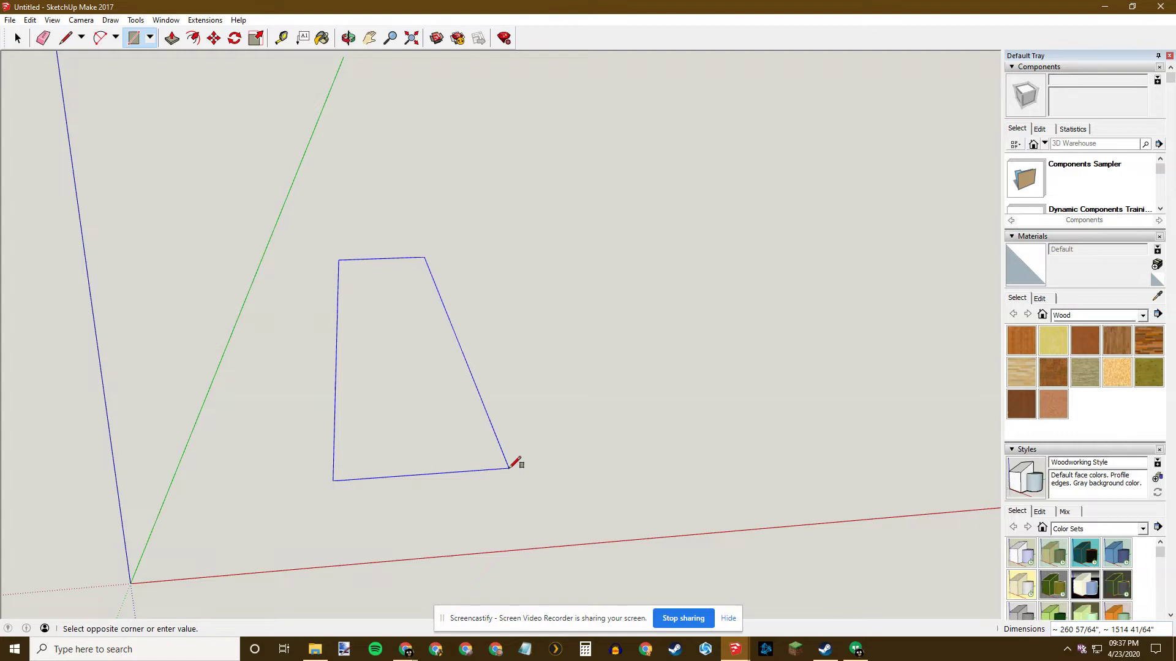
left_click(509, 468)
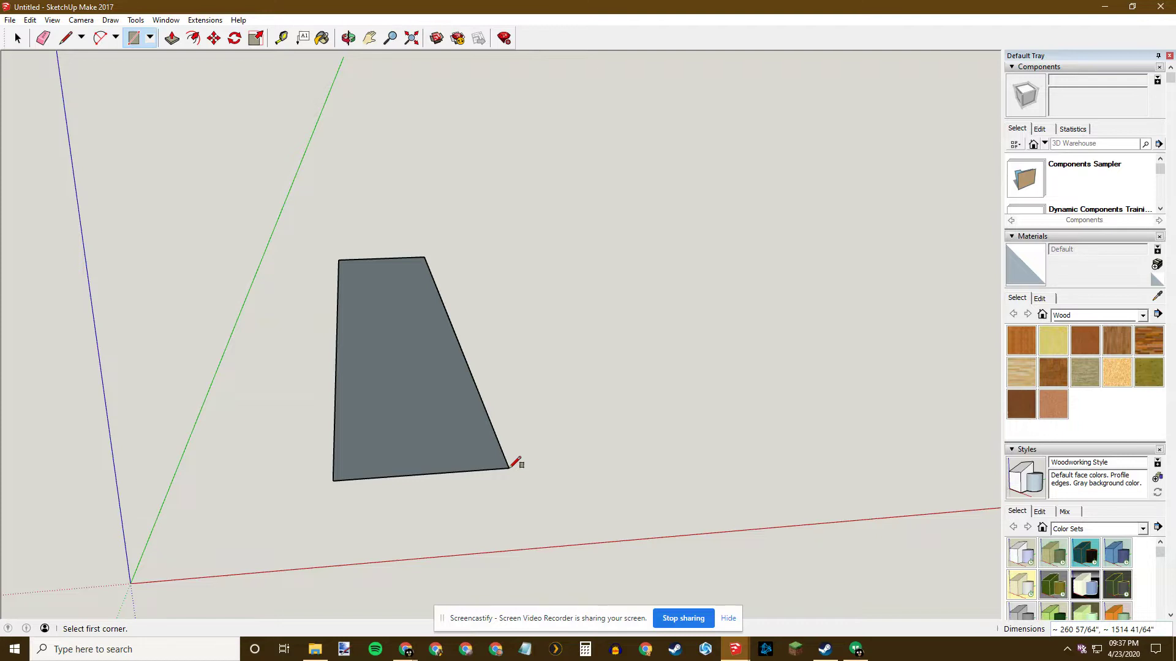
type("12',")
type("20")
key("ctrl+z")
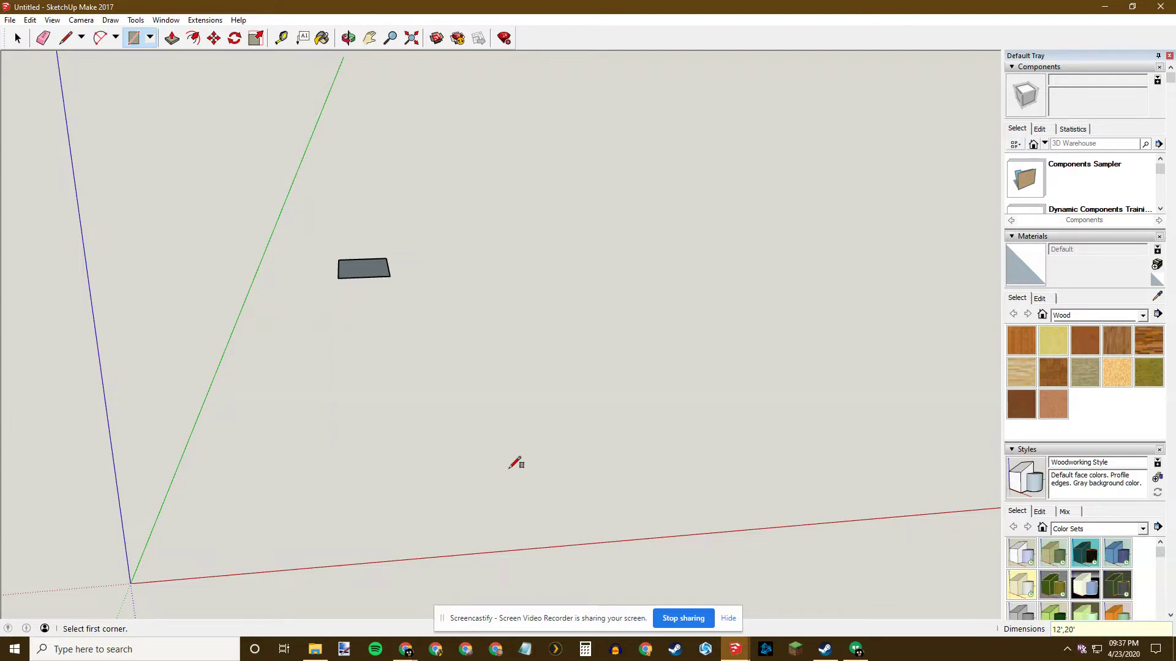
key("space")
- Examine the rectangle from several angles and distances, and try selecting and deselecting its face
scroll(374, 328, "up", 2)
scroll(372, 317, "up", 1)
scroll(337, 275, "down", 2)
scroll(348, 295, "up", 1)
scroll(347, 290, "down", 3)
scroll(350, 297, "up", 1)
scroll(353, 300, "down", 1)
scroll(355, 303, "up", 1)
scroll(355, 308, "down", 2)
scroll(356, 312, "up", 1)
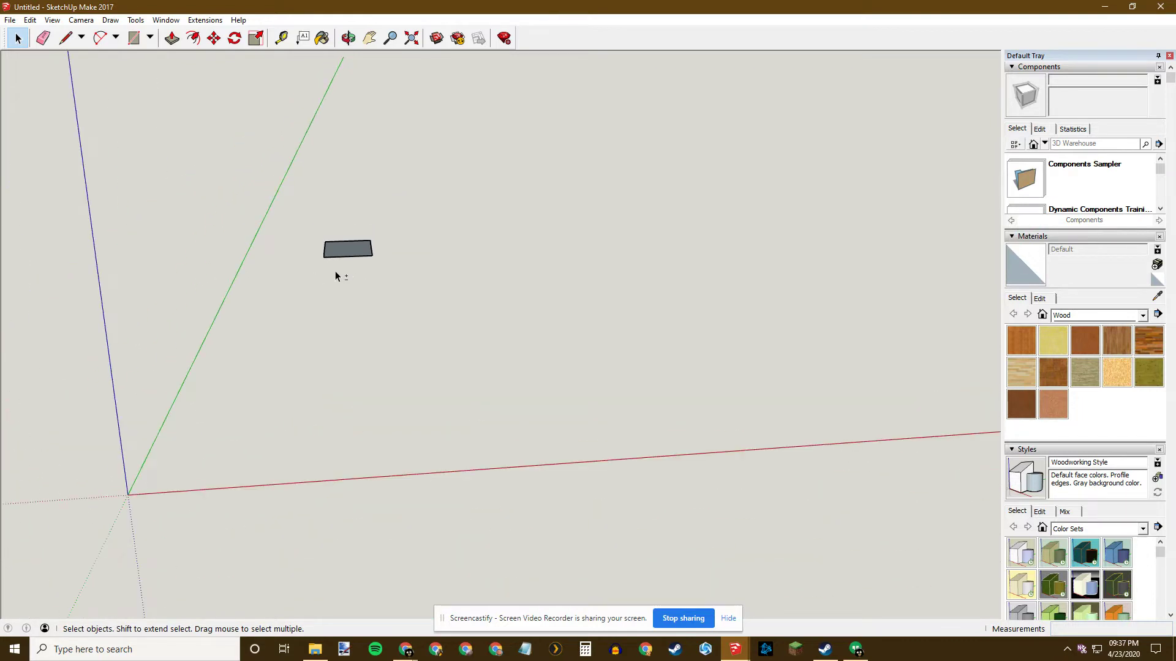
middle_click_drag(324, 273, 835, 404)
scroll(384, 327, "up", 2)
scroll(383, 325, "up", 4)
middle_click_drag(436, 368, 612, 349)
middle_click_drag(520, 357, 615, 344)
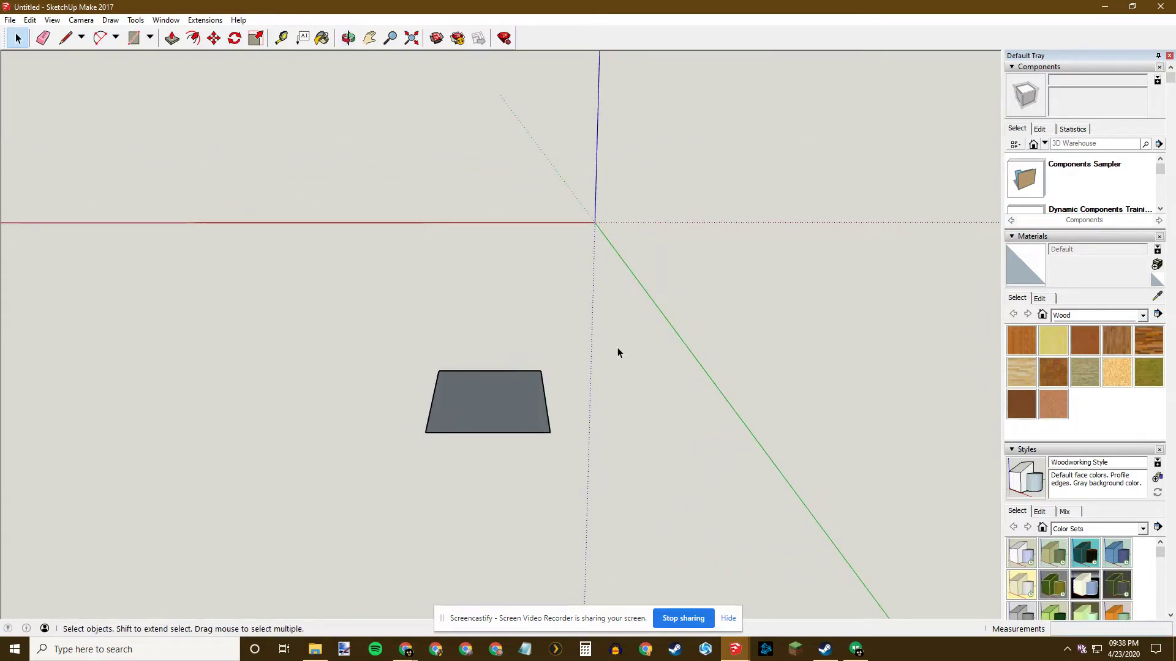
middle_click_drag(609, 348, 589, 401)
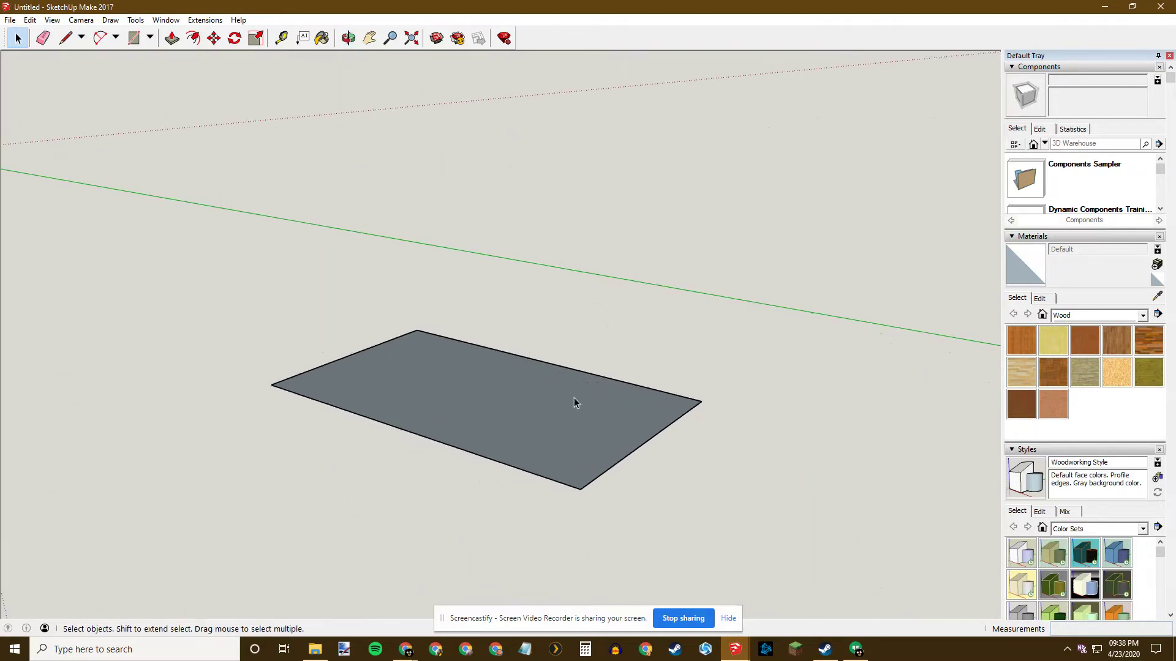
middle_click_drag(404, 384, 353, 381)
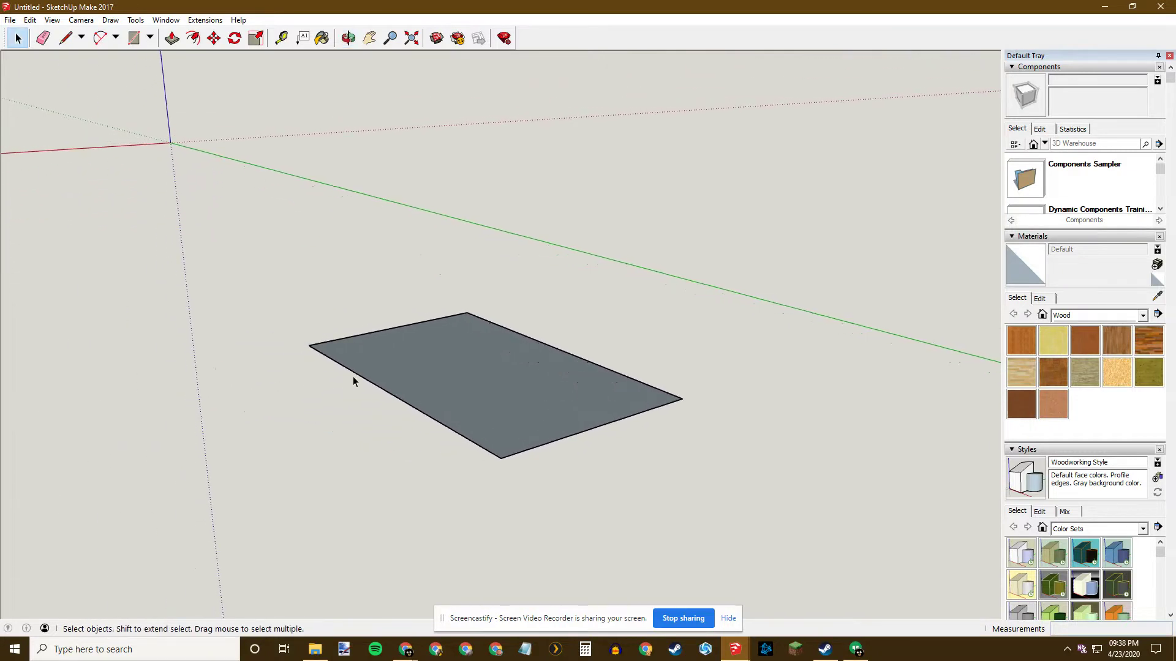
left_click(481, 383)
left_click(650, 347)
middle_click_drag(708, 370, 578, 376)
left_click(520, 352)
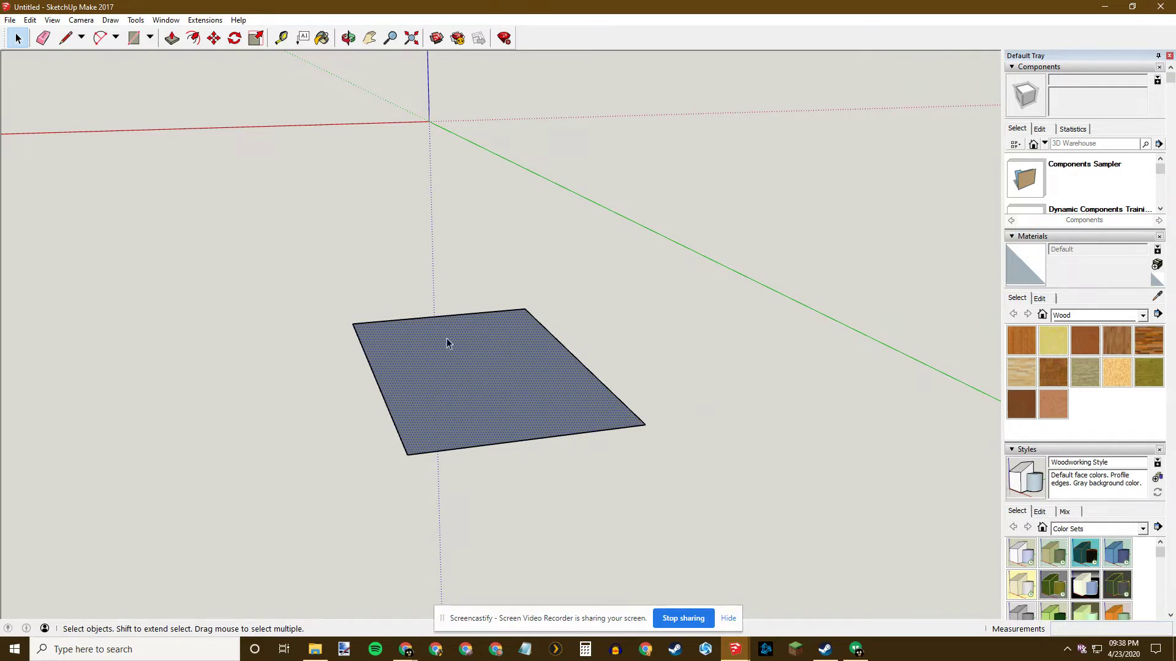
left_click(278, 286)
- Draw a second, smaller rectangle about 114" by 196" between the first one and the red axis, and undo it
key("r")
left_click(211, 231)
left_click(330, 266)
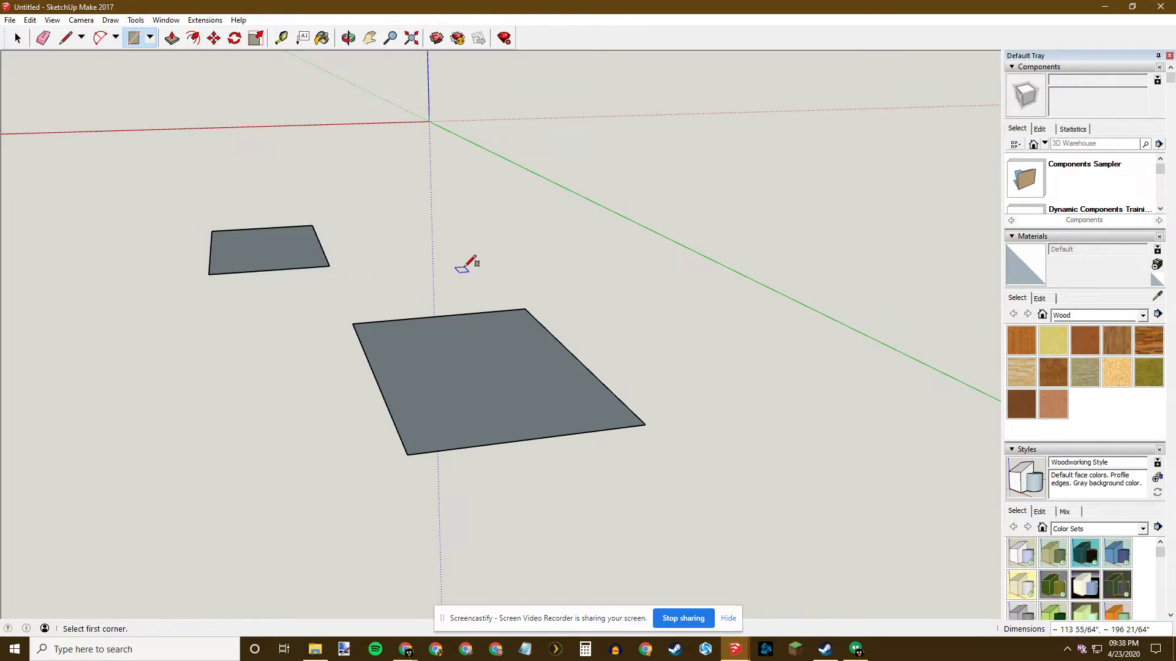
key("space")
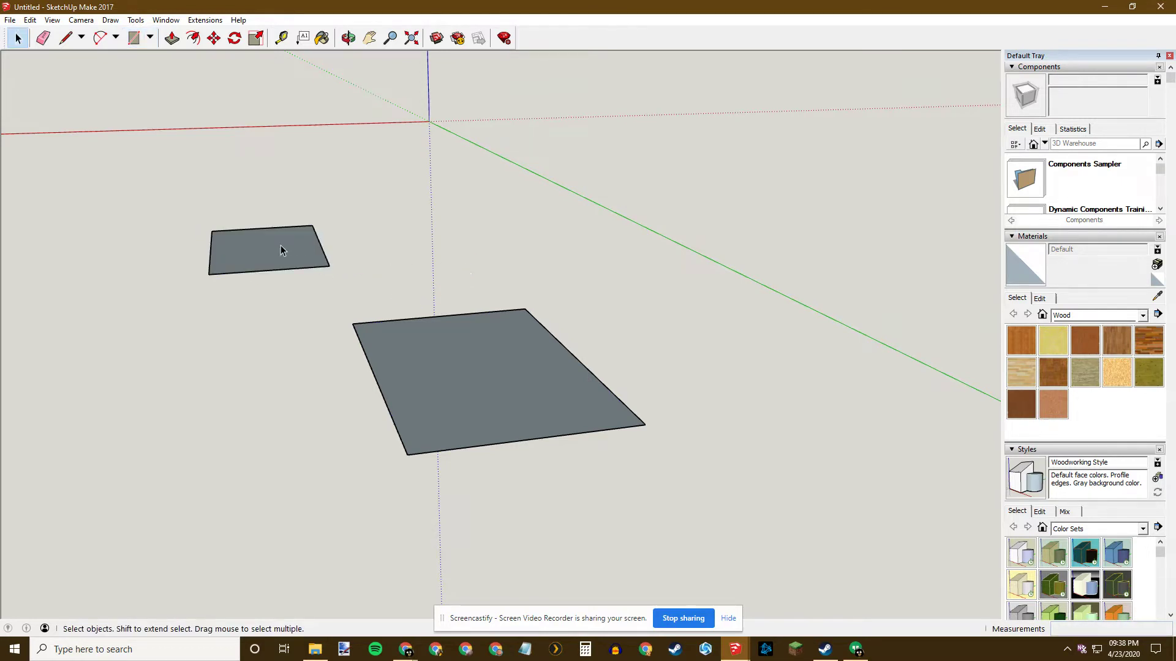
key("ctrl+z")
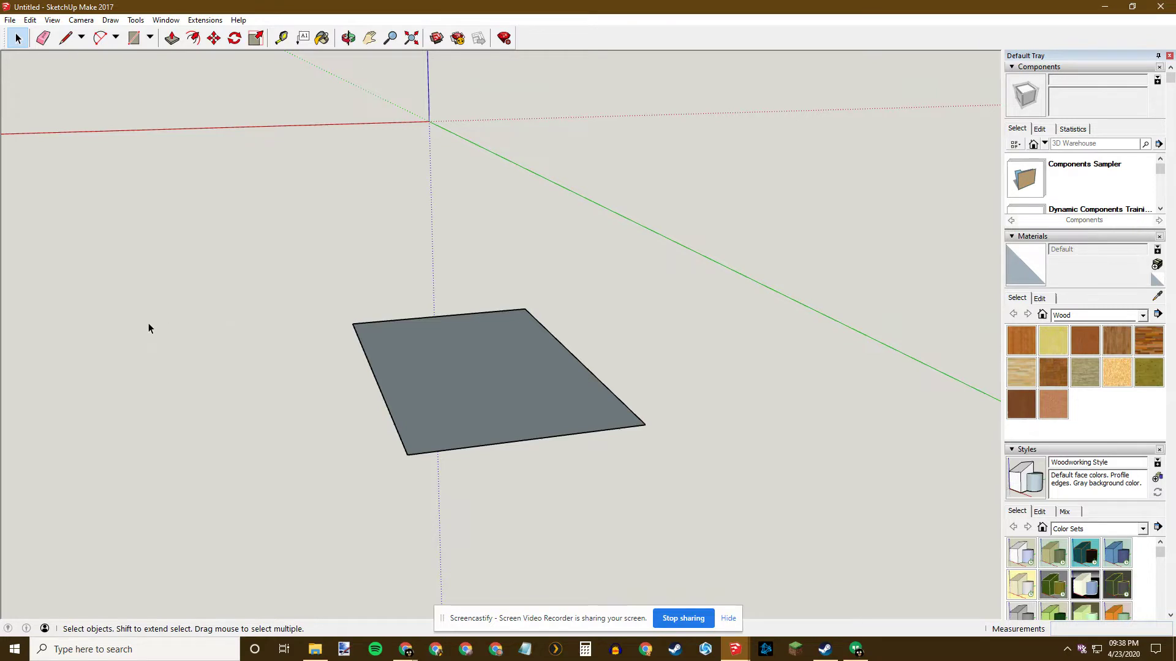
- Move the rectangle about 1039" toward the origin with the Move tool
mouse_move(177, 349)
middle_mouse_down()
mouse_move(124, 341)
mouse_move(296, 331)
mouse_move(378, 341)
mouse_move(191, 336)
middle_mouse_up()
key("m")
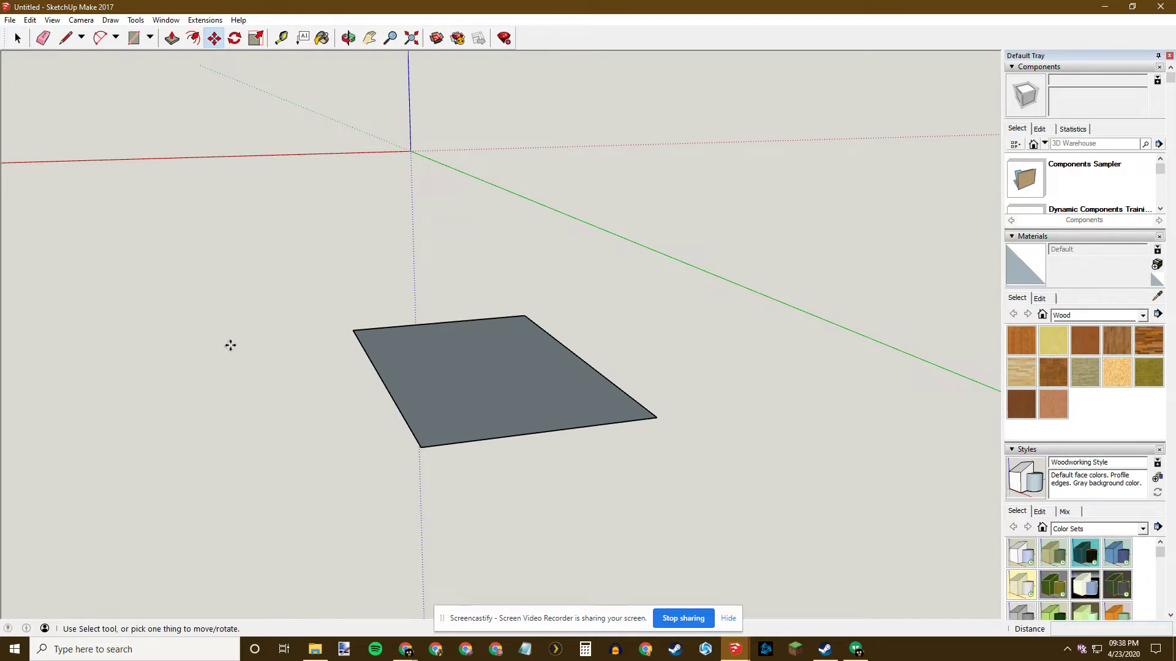
left_click(463, 392)
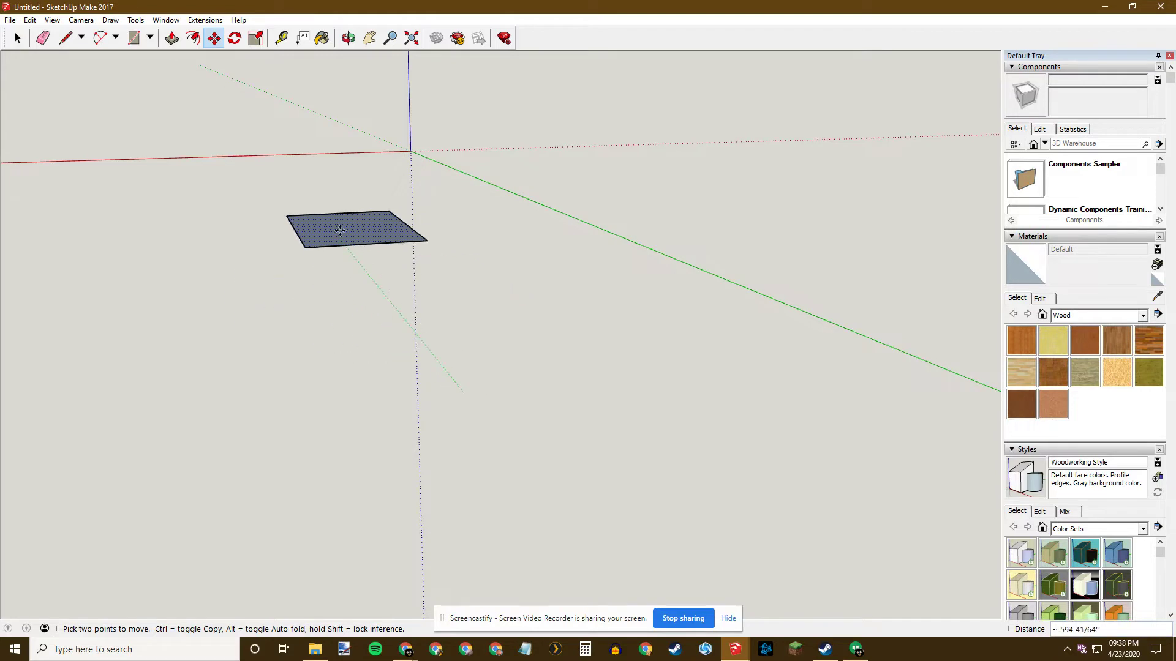
left_click(360, 187)
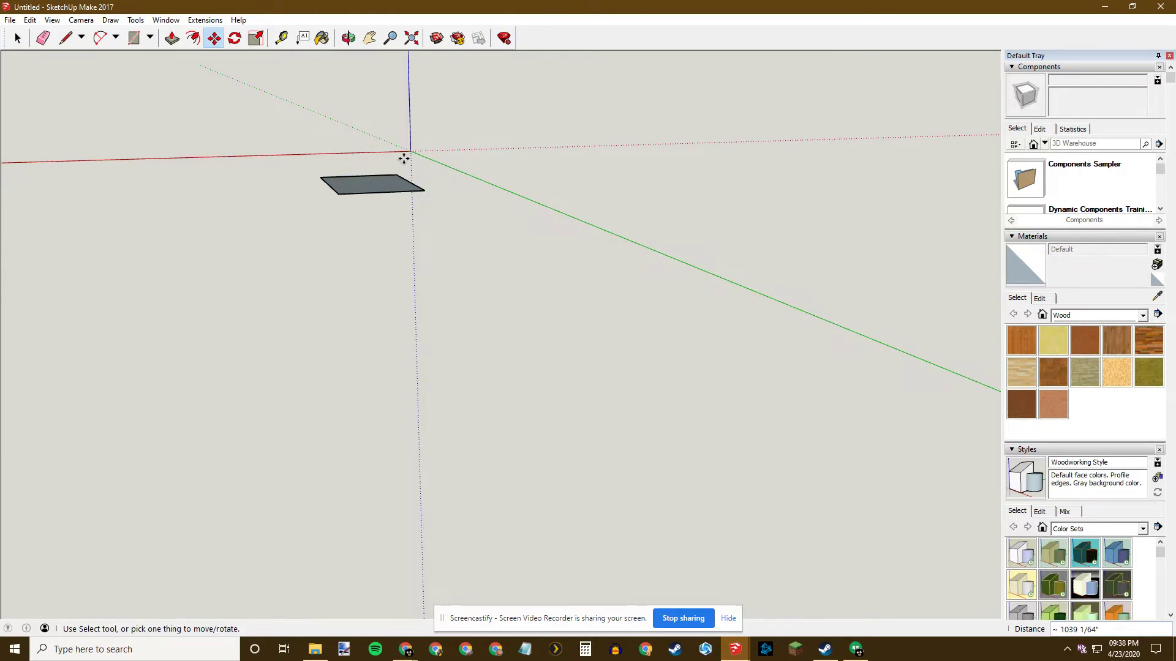
- Try moving the rectangle about 26" off its ground position, and undo that move
left_click(373, 182)
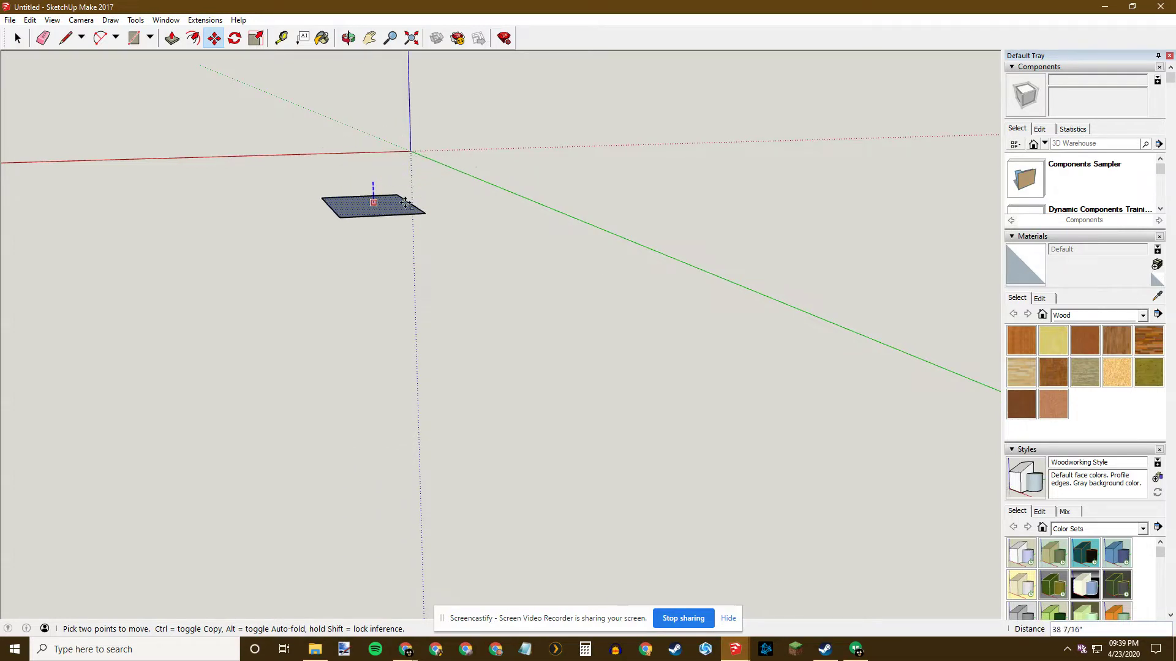
left_click(427, 198)
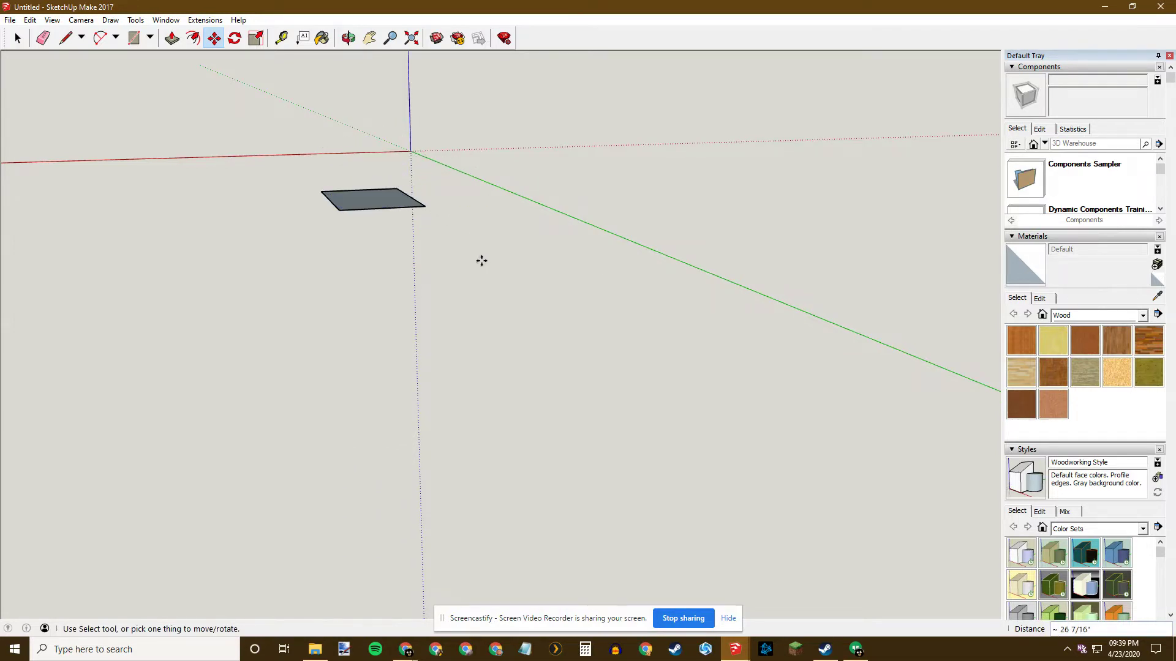
key("ctrl+z")
- Select the rectangle's face, move it about 311" closer to the origin, and clear the selection
middle_click_drag(441, 230, 502, 325)
scroll(412, 424, "up", 4)
right_click(525, 325)
left_click(312, 292)
middle_click_drag(311, 292, 462, 318)
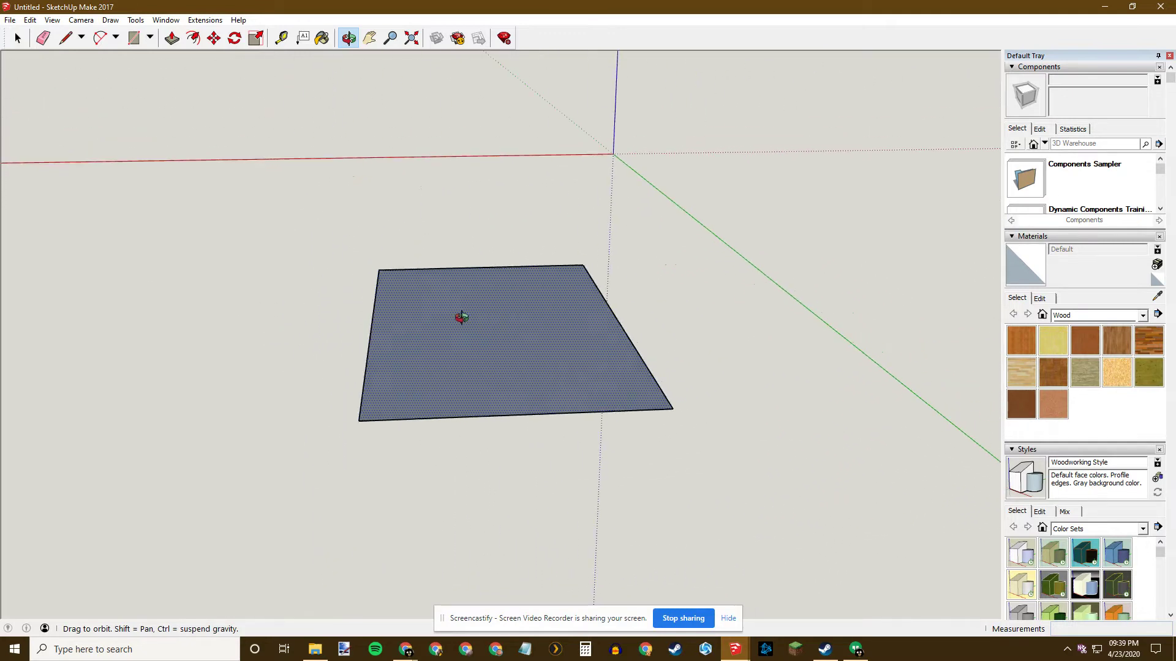
key("m")
left_click(260, 309)
left_click(389, 200)
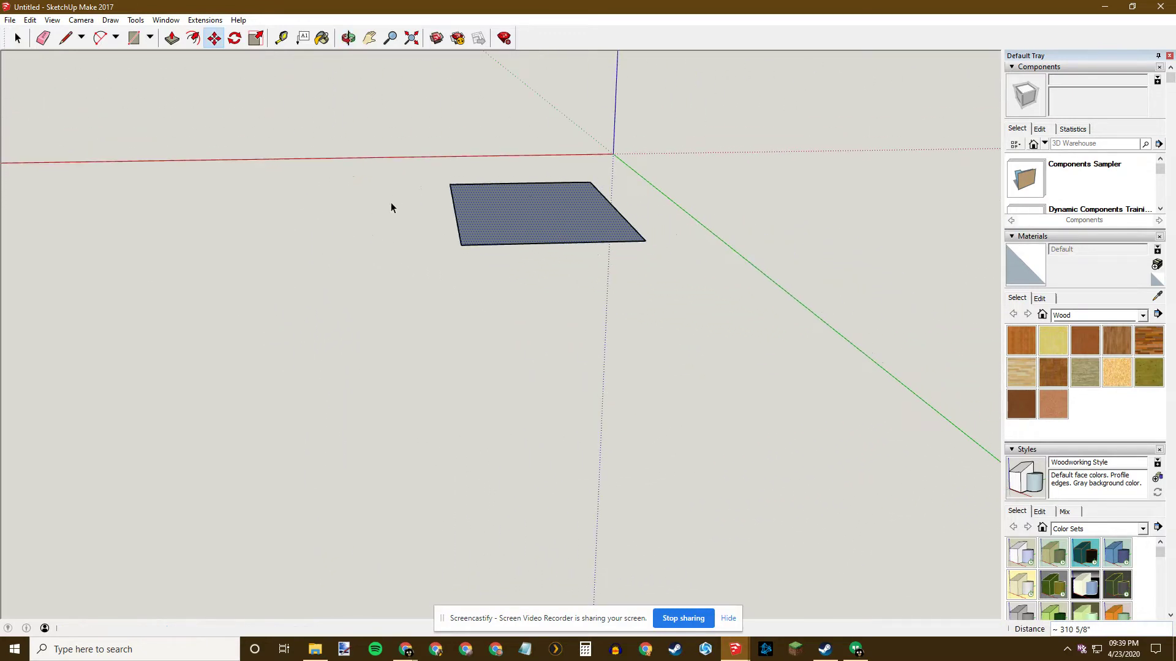
key("space")
middle_click_drag(380, 223, 359, 333)
scroll(375, 309, "up", 3)
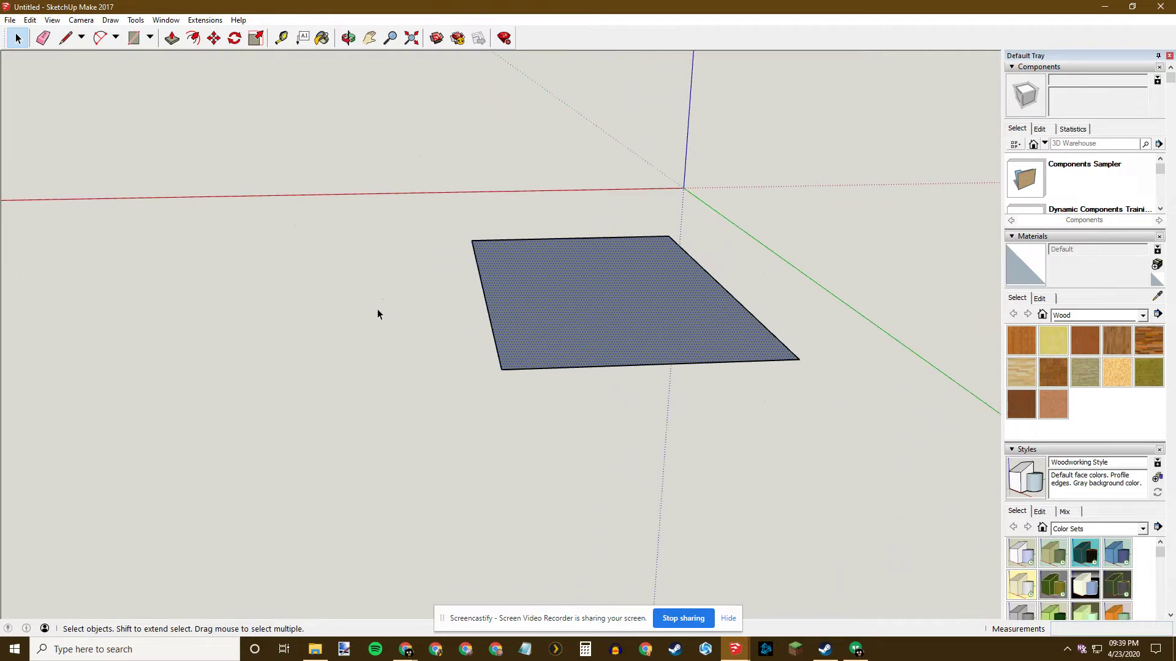
left_click(393, 304)
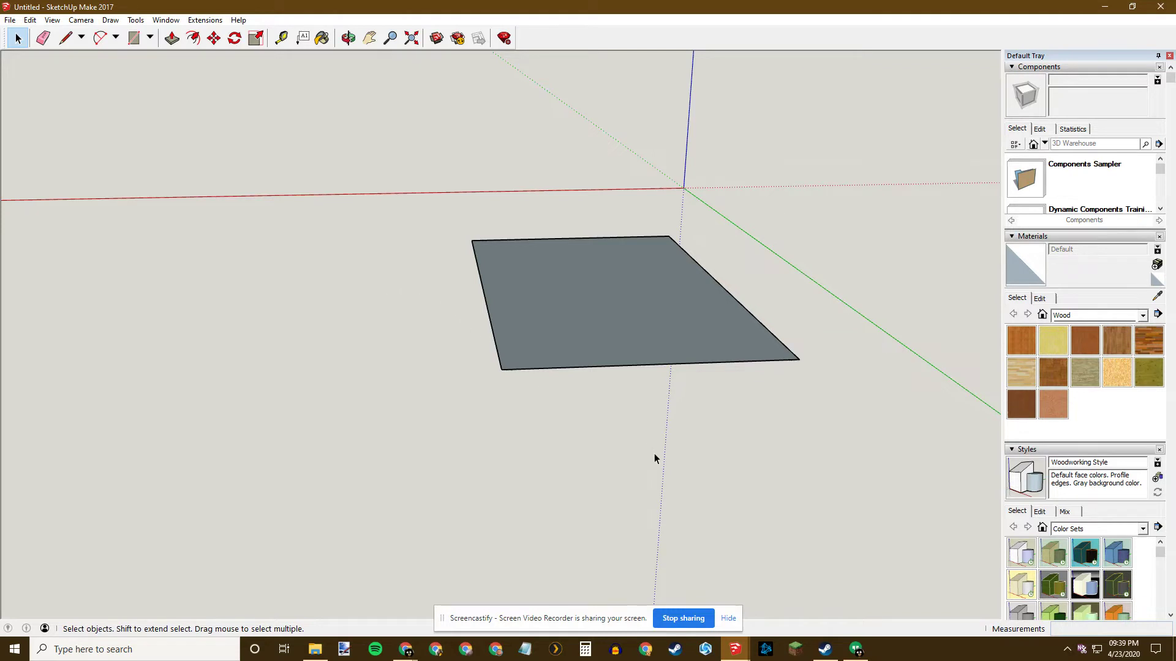
- Push/Pull the rectangle's face upward by 3" to form a thin floor slab
key("p")
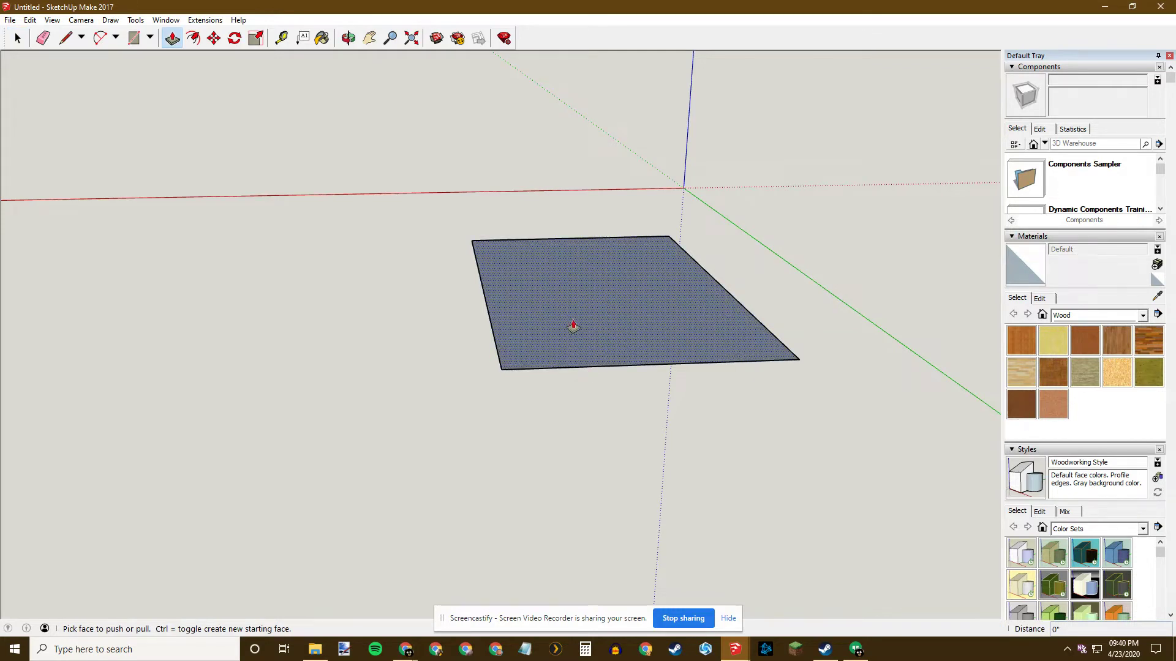
left_click(574, 328)
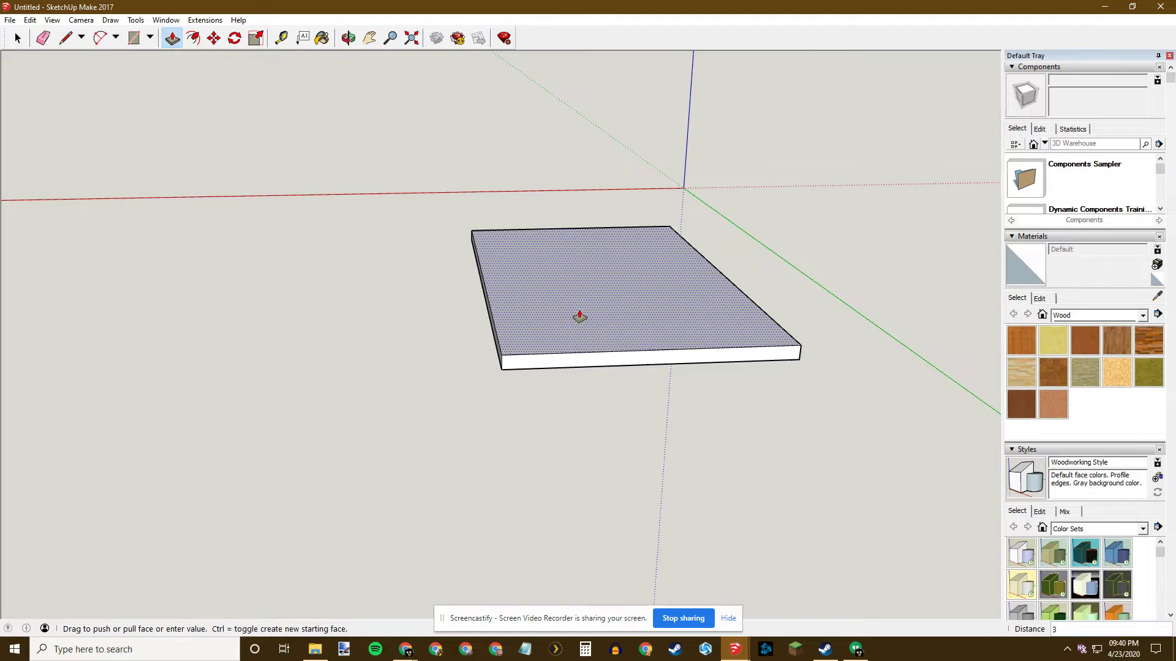
key("Return")
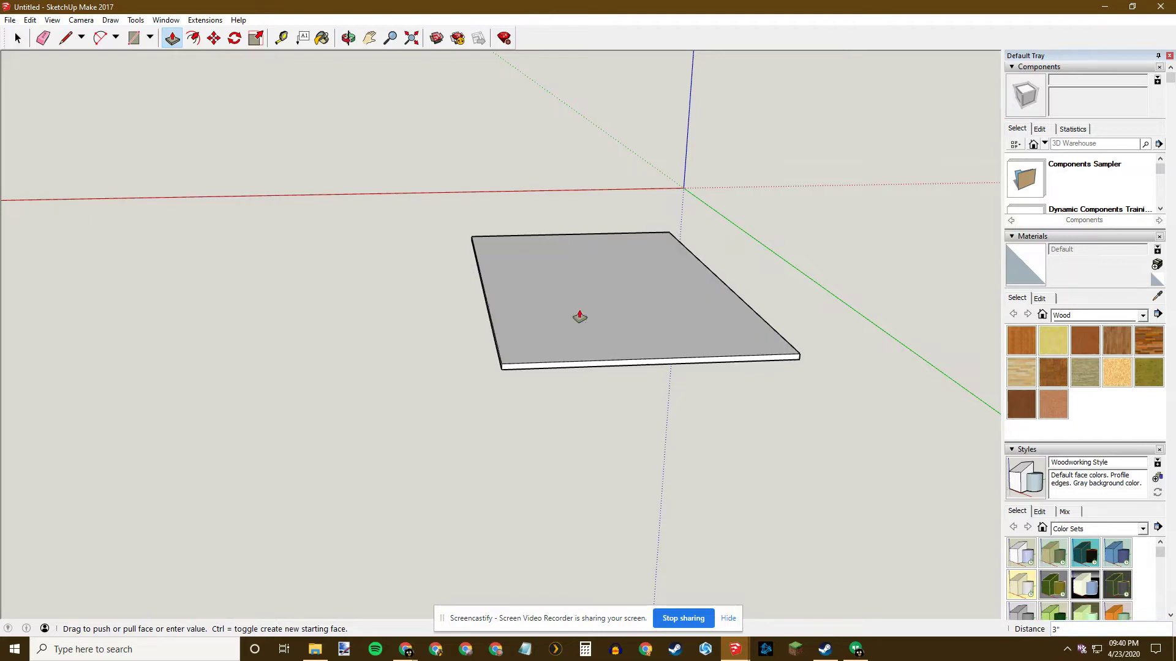
key("space")
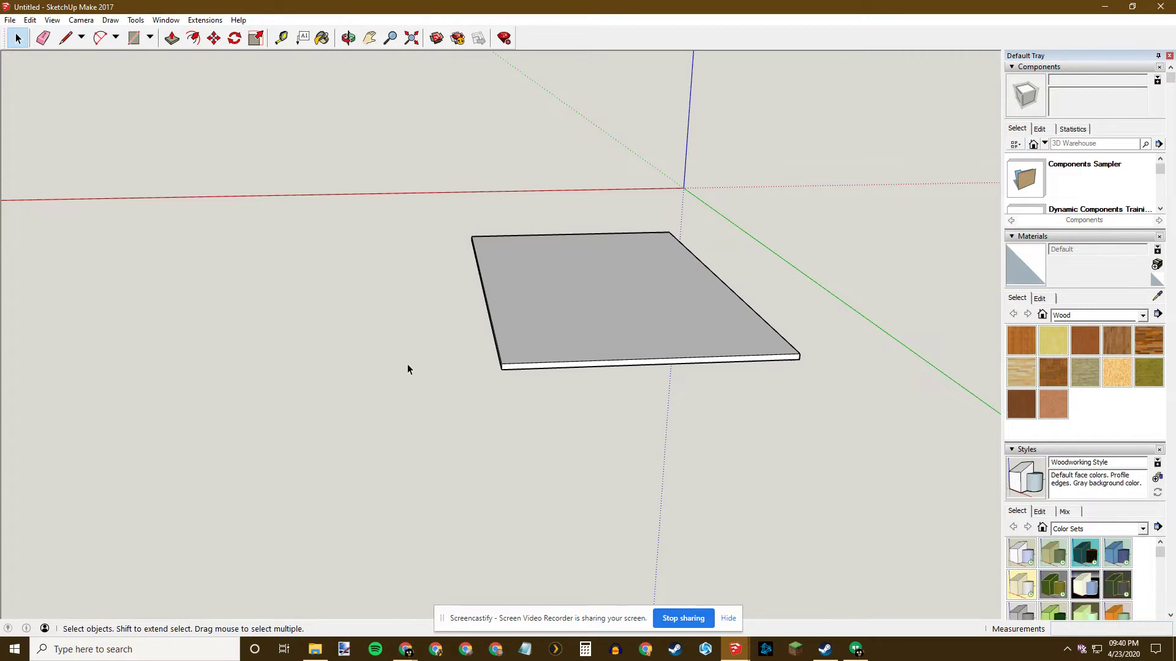
- Try moving the slab's top face on its own with the Move tool
scroll(407, 368, "up", 3)
middle_click_drag(410, 375, 630, 288)
left_click(629, 288)
left_click_drag(508, 327, 508, 328)
left_click(381, 303)
key("m")
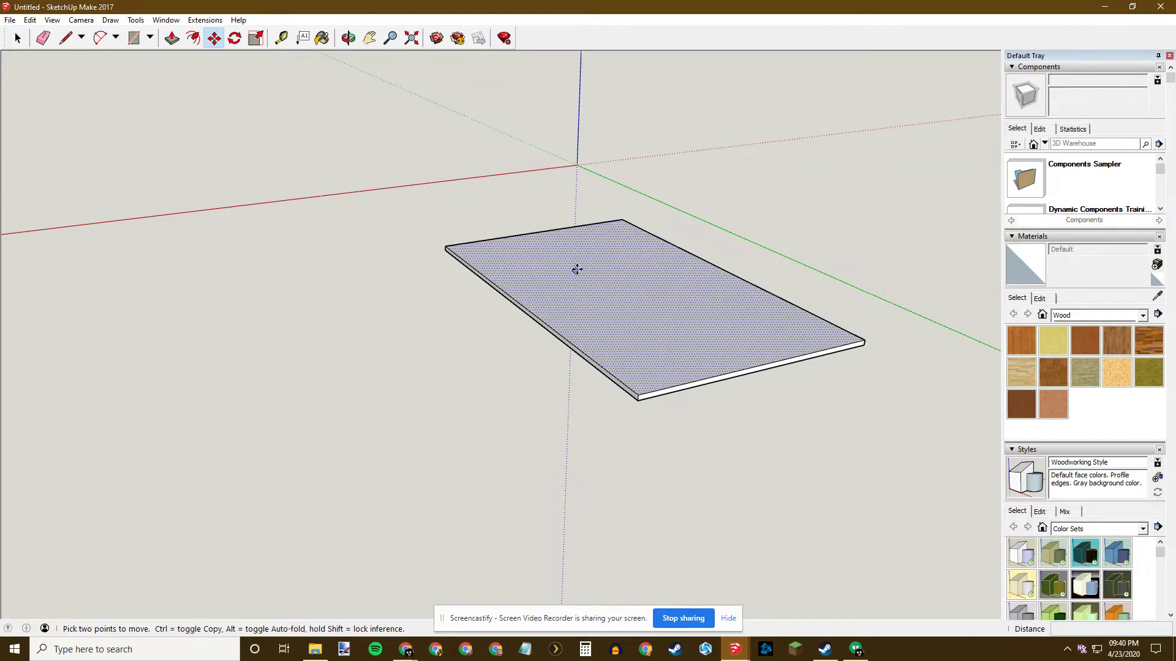
left_click(570, 273)
middle_click_drag(656, 369, 780, 331)
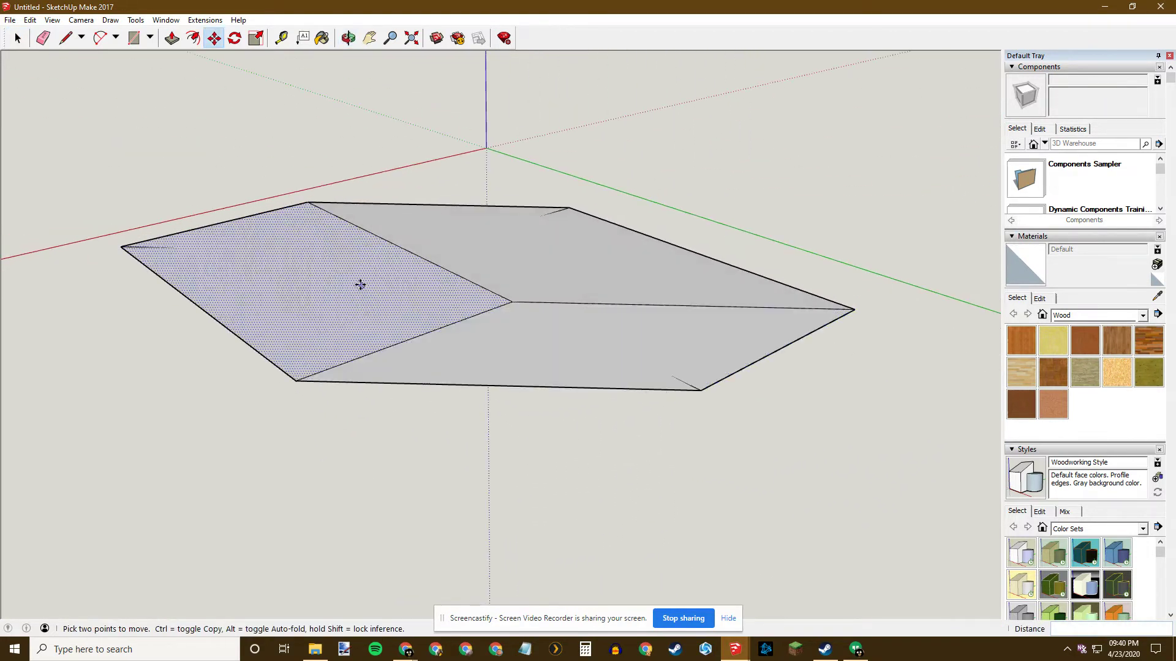
middle_click_drag(747, 149, 737, 238)
scroll(504, 172, "down", 2)
mouse_move(504, 173)
middle_mouse_down()
mouse_move(582, 265)
mouse_move(582, 244)
mouse_move(494, 192)
middle_mouse_up()
key("Escape")
middle_click_drag(541, 239, 539, 325)
scroll(539, 325, "up", 5)
middle_click_drag(587, 291, 546, 231)
key("space")
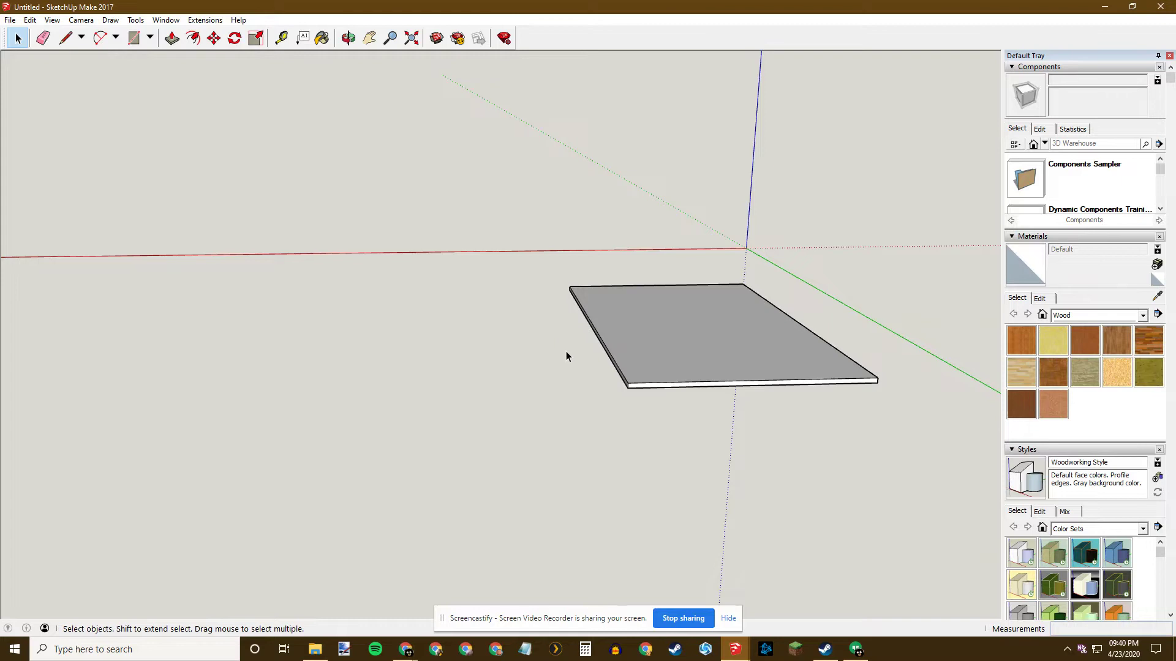
- Select the whole slab with all its connected faces and edges and turn it into a component
triple_click(664, 349)
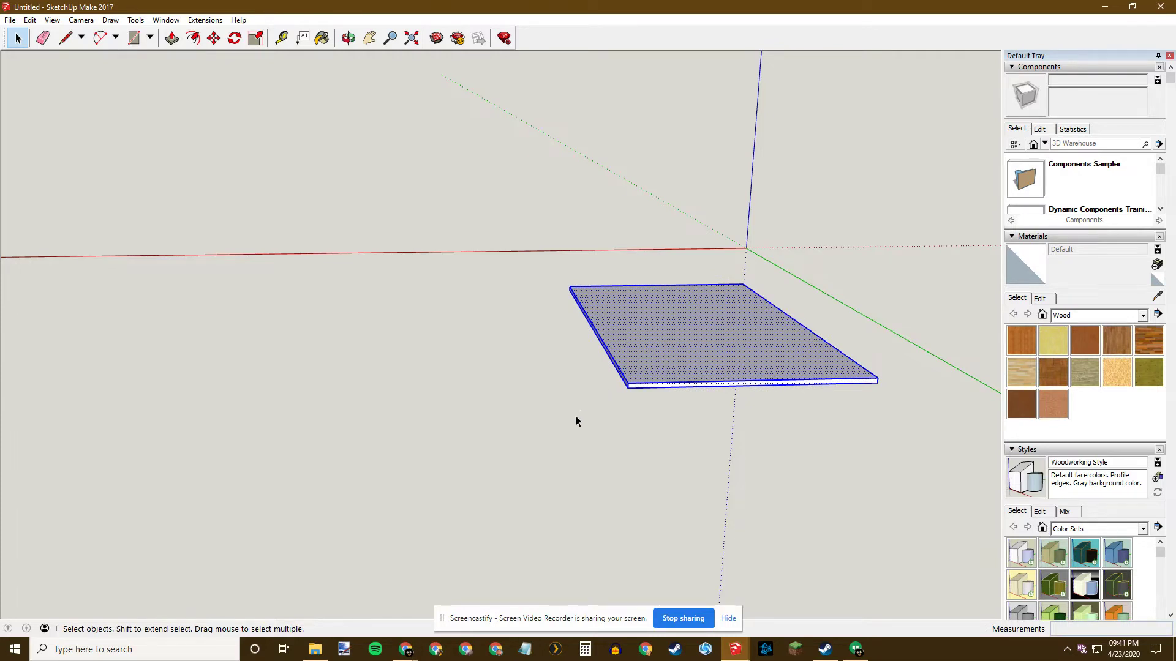
key("g")
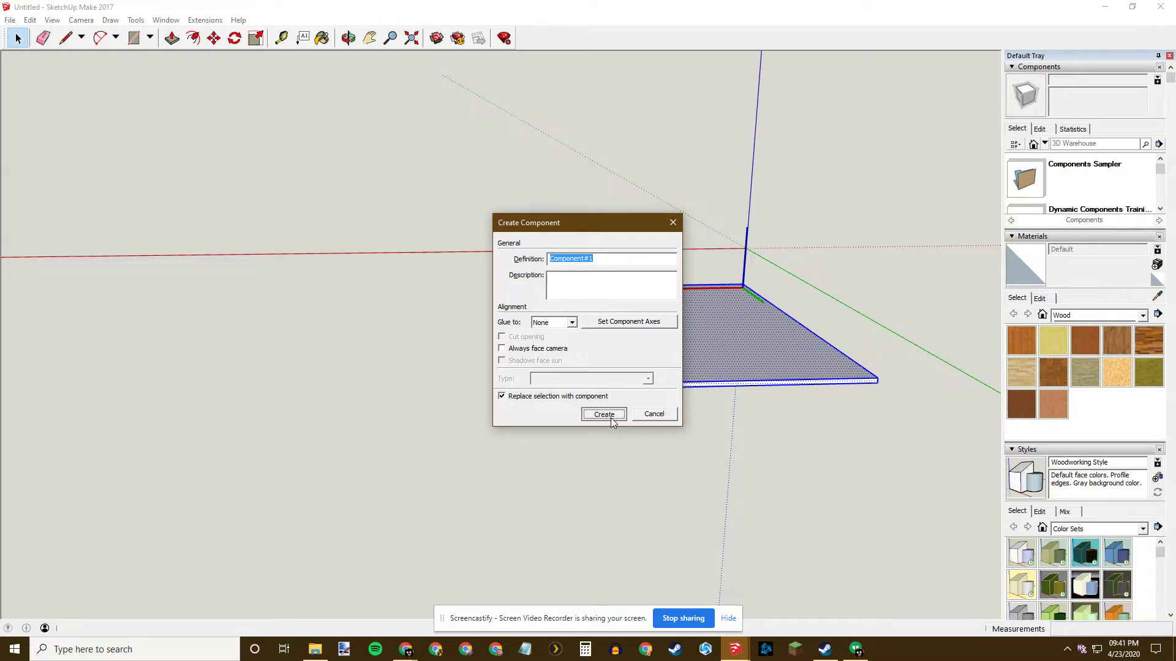
left_click(603, 414)
- Move the slab component about 99 3/4" along the green axis and clear the selection
middle_click_drag(704, 452, 370, 346)
scroll(597, 429, "up", 2)
scroll(597, 429, "down", 2)
scroll(771, 416, "up", 5)
scroll(770, 416, "down", 3)
scroll(404, 352, "up", 1)
key("m")
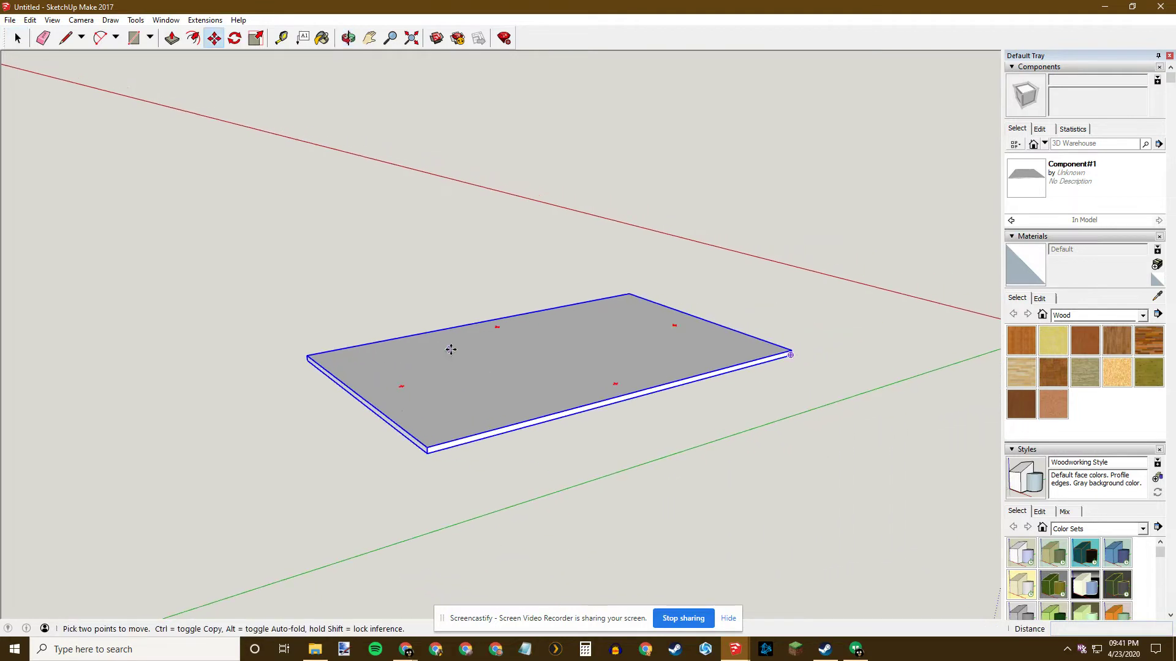
left_click(479, 387)
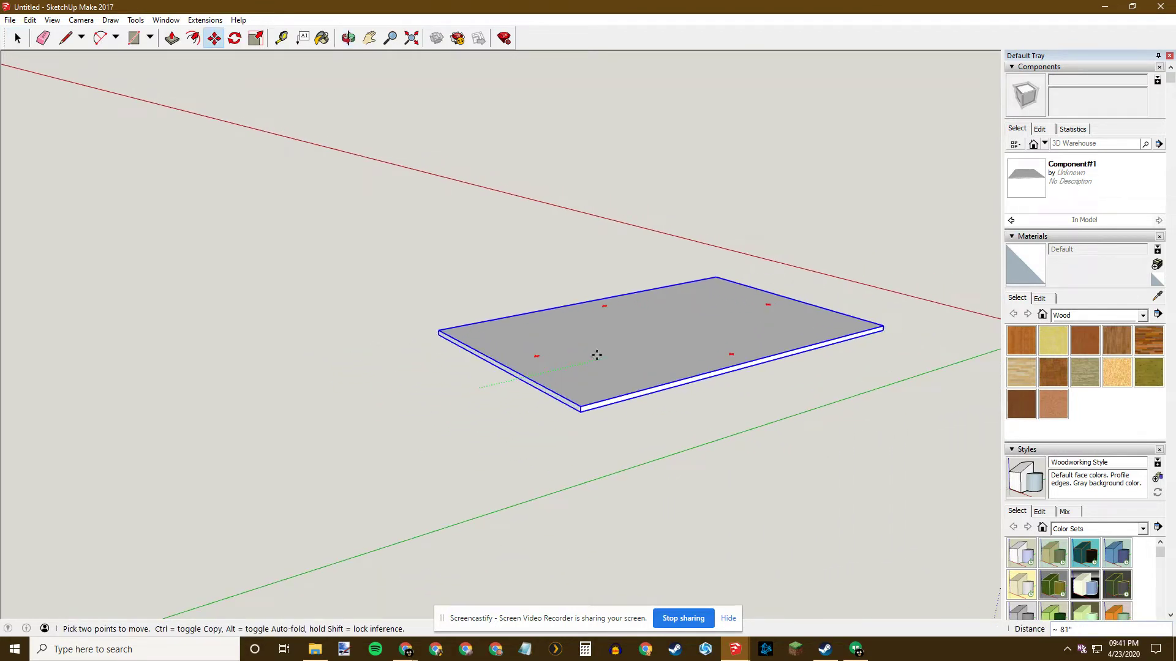
left_click(619, 353)
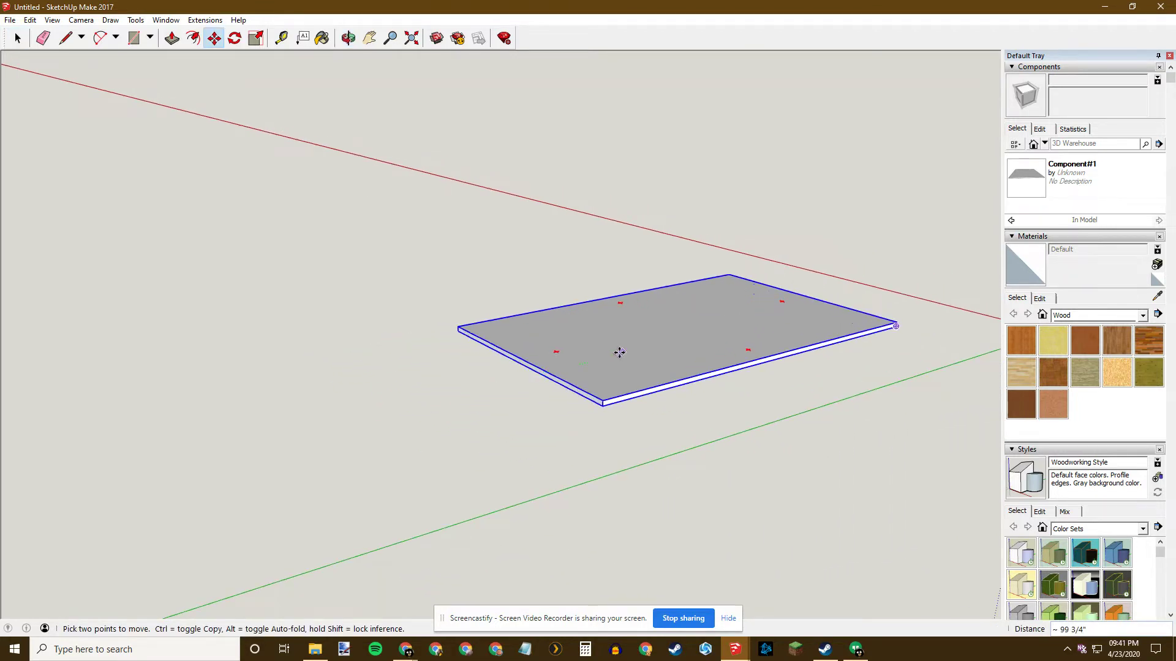
key("space")
left_click(410, 333)
- Open the slab component for editing, Push/Pull its top face up by 1", and leave the component
middle_click_drag(410, 333, 438, 410)
double_click(470, 352)
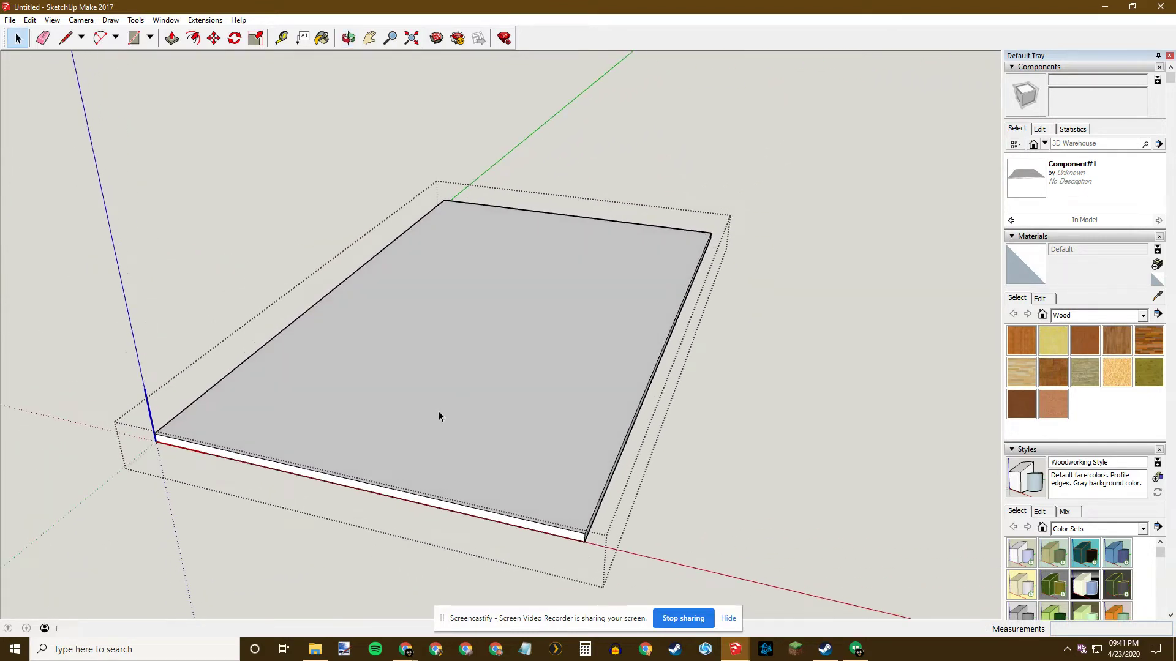
key("p")
left_click(439, 410)
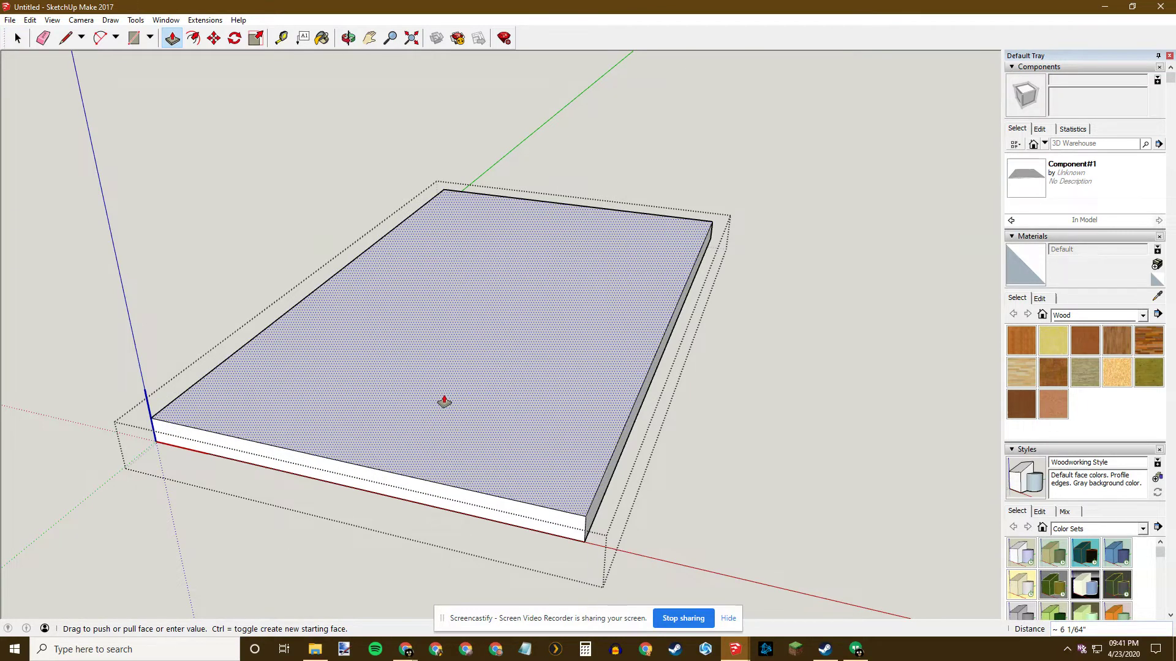
key("Return")
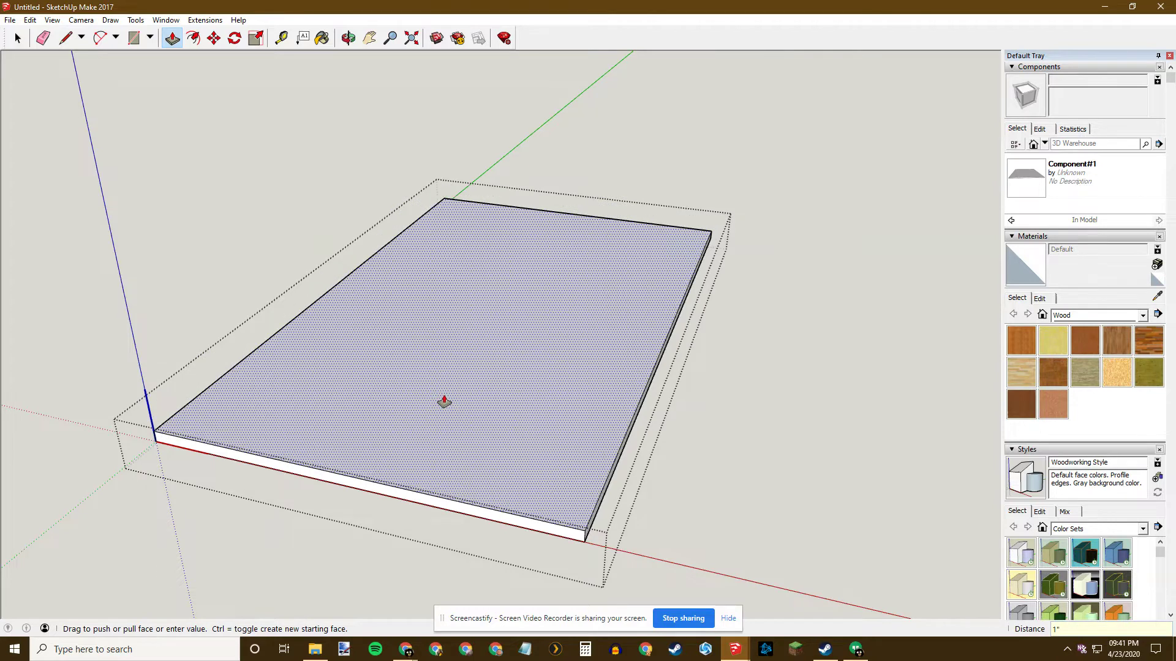
key("space")
left_click(726, 408)
- Measure the slab's thickness at a corner with the Tape Measure tool
middle_click_drag(716, 413, 522, 354)
scroll(415, 366, "up", 2)
middle_click_drag(349, 381, 431, 364)
middle_click_drag(350, 413, 406, 393)
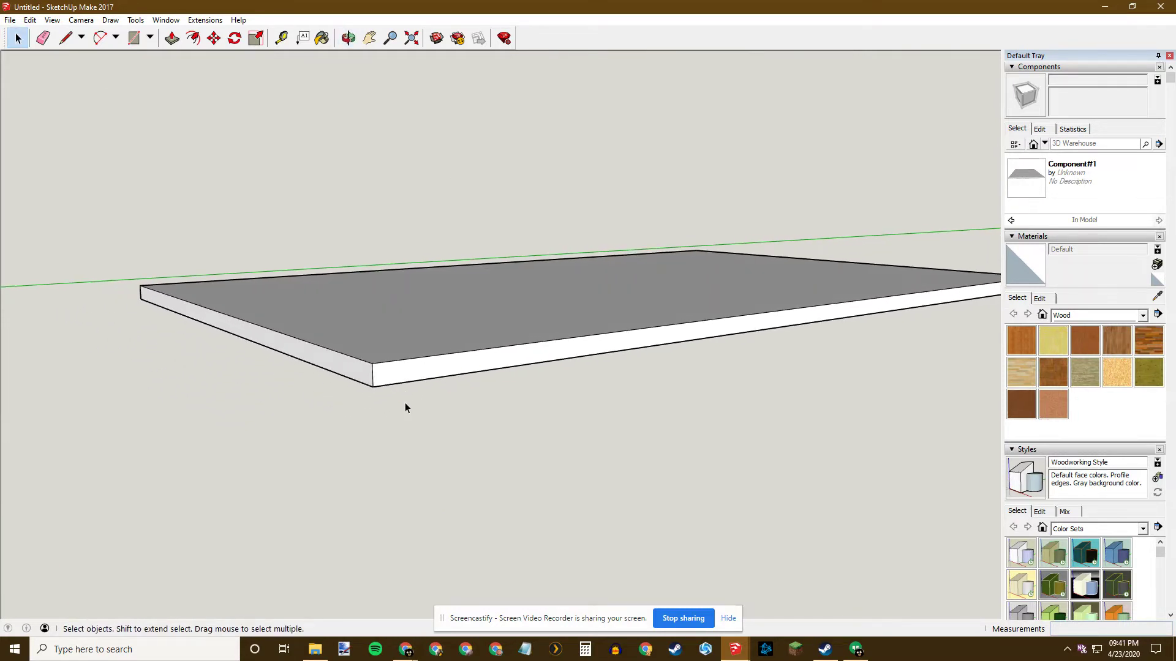
key("t")
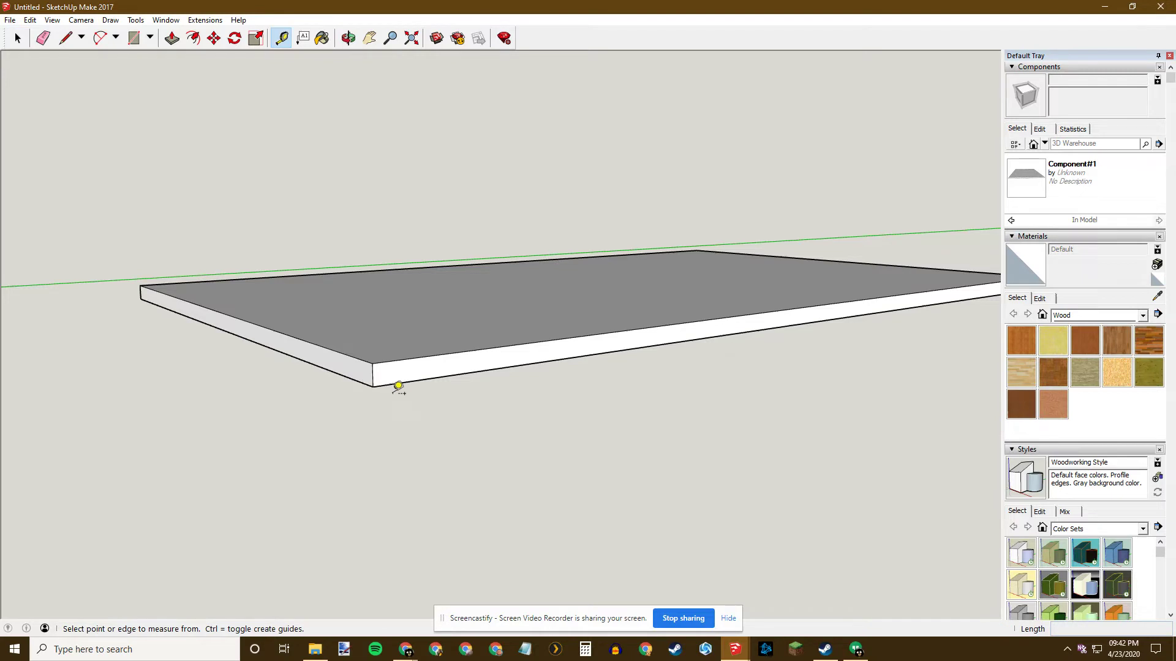
left_click(372, 363)
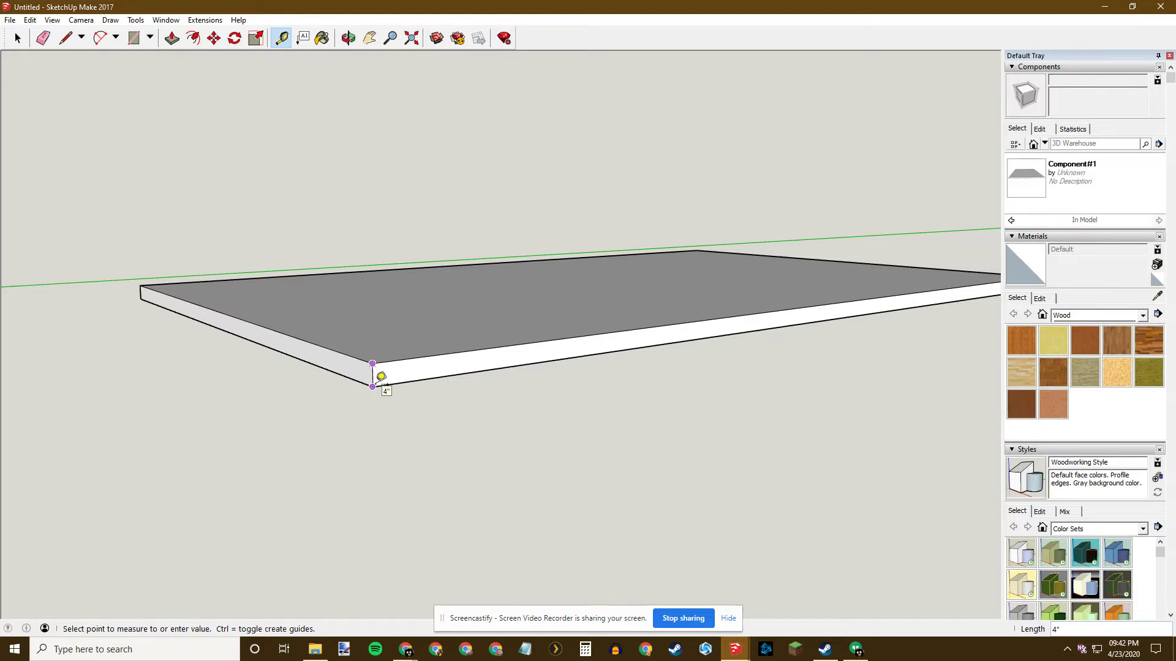
key("space")
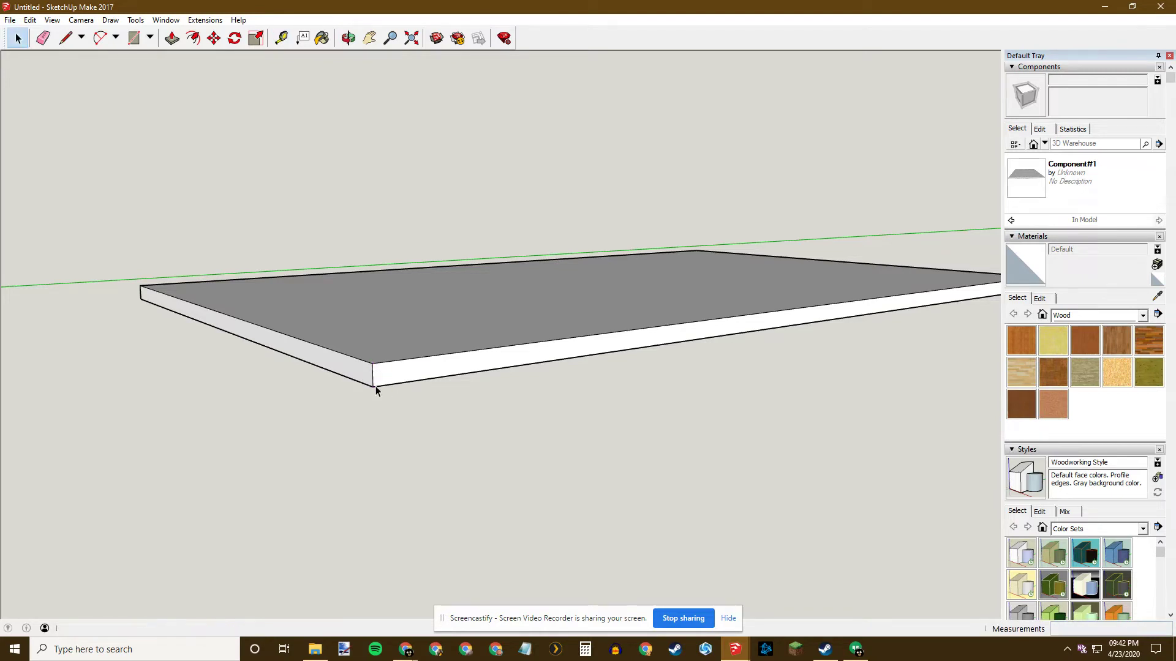
- Measure the slab's long top edge from corner to corner with the Tape Measure tool
scroll(473, 418, "down", 3)
middle_click_drag(472, 418, 382, 478)
key("t")
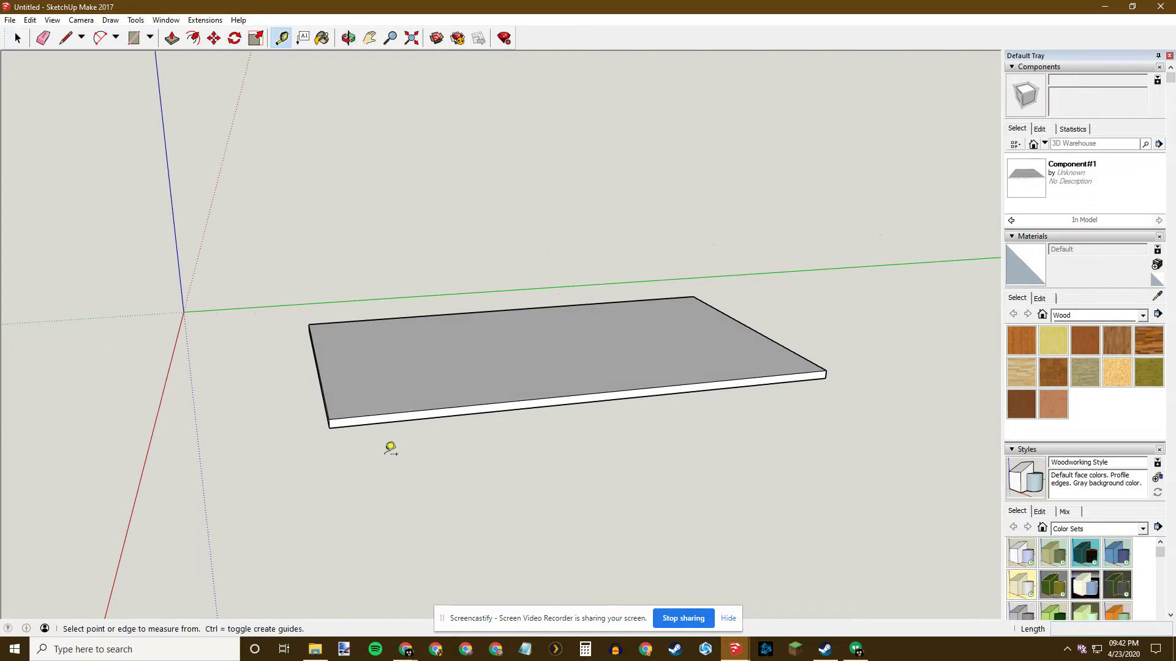
left_click(329, 420)
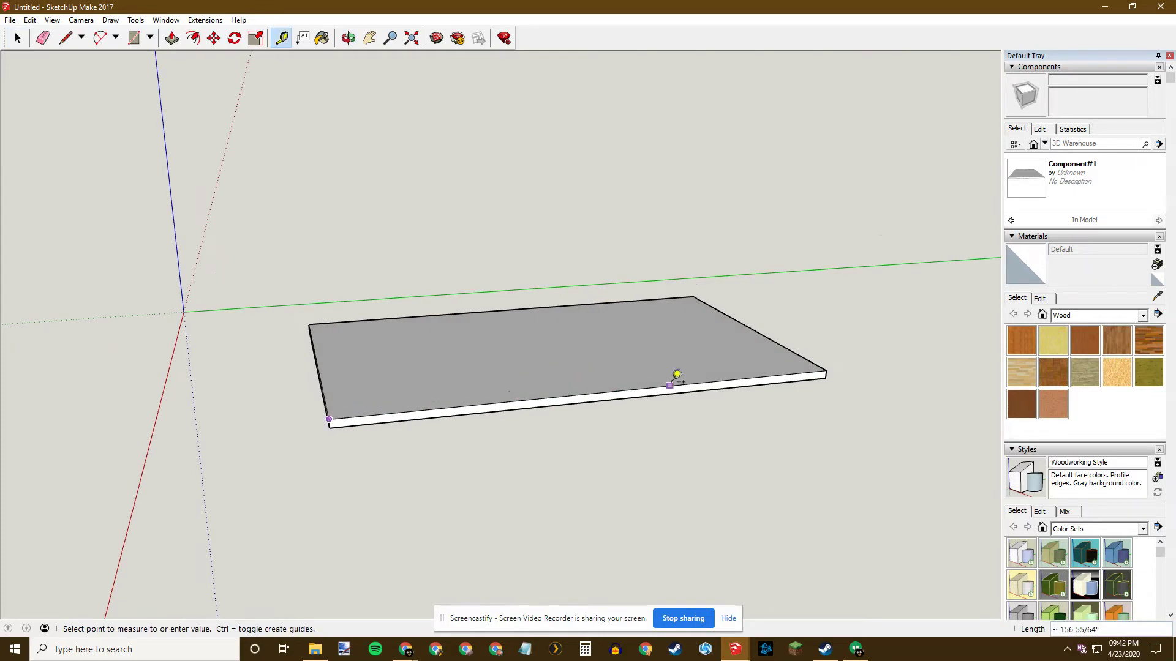
mouse_move(829, 368)
key("space")
- Measure the slab's short top edge from corner to corner
middle_click_drag(289, 318, 612, 370)
key("t")
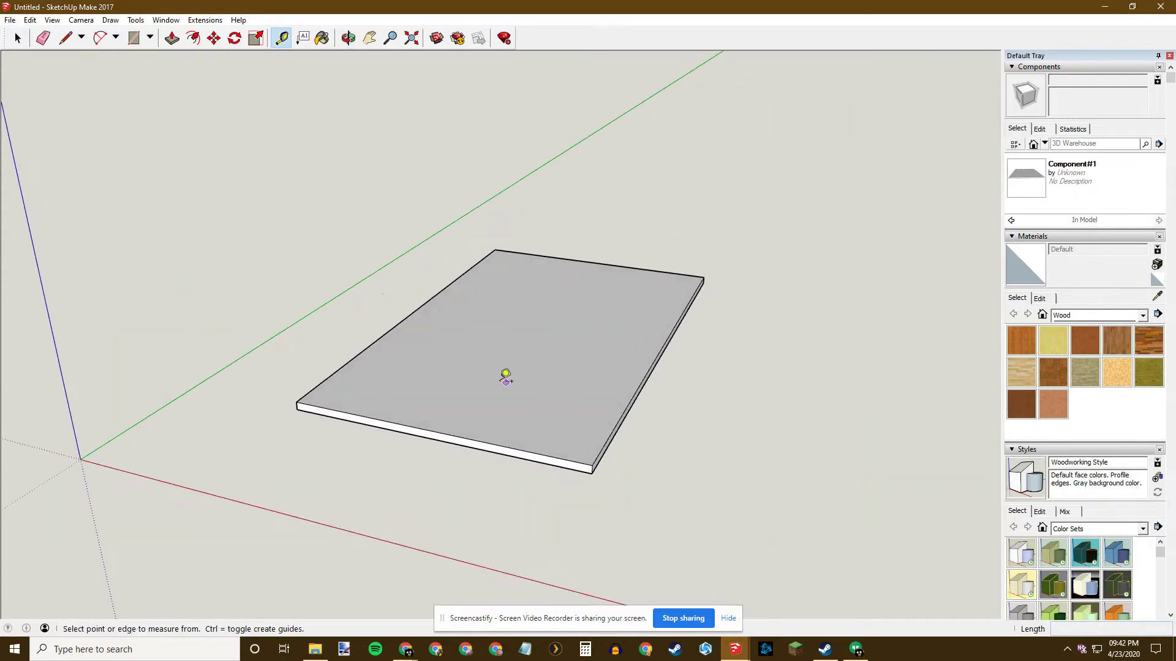
left_click(297, 403)
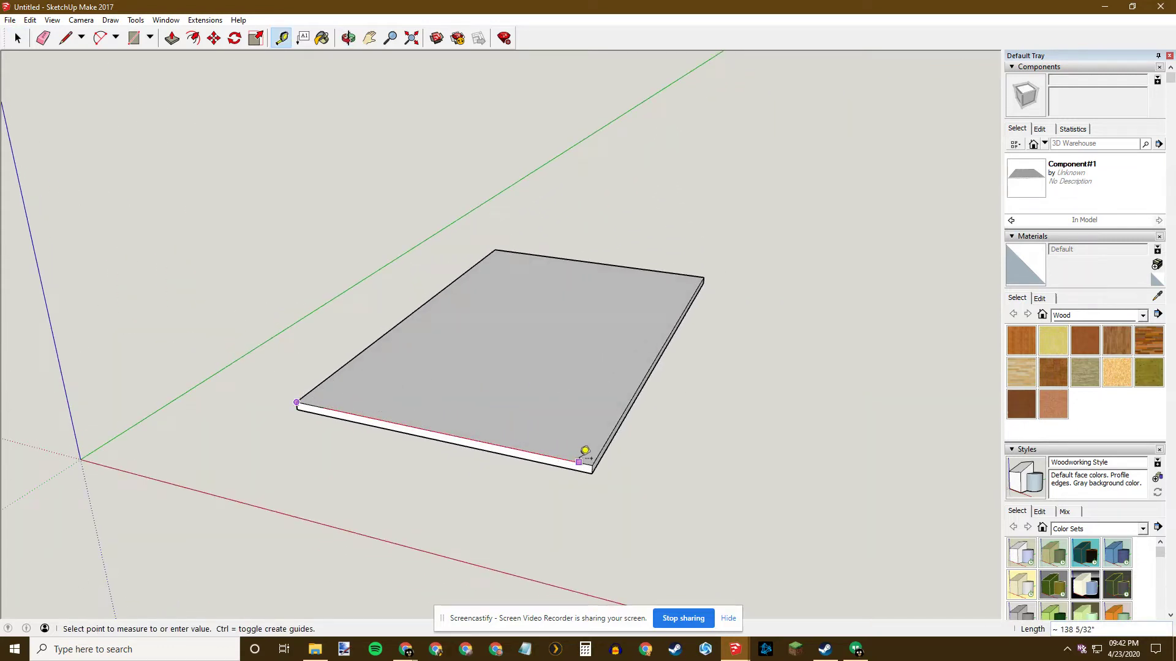
key("space")
- Try drawing a 144" by 3" rectangle from the bottom corner of the slab's short end
middle_click_drag(601, 468, 317, 465)
scroll(395, 406, "up", 3)
middle_click_drag(232, 351, 494, 425)
scroll(568, 467, "up", 2)
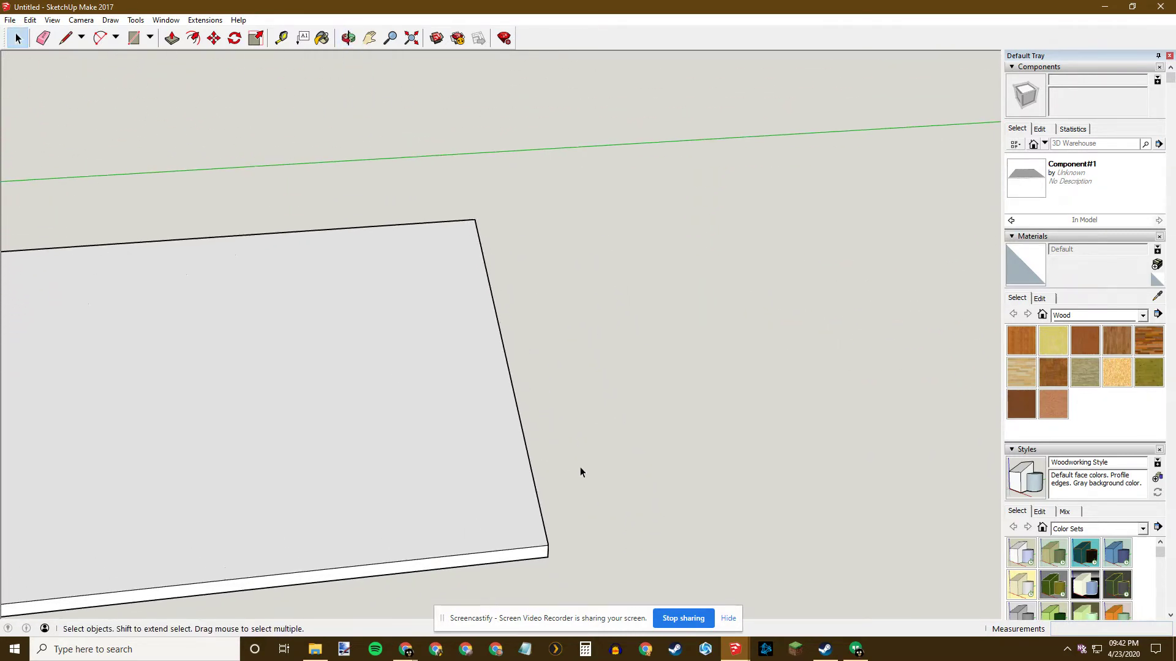
scroll(551, 450, "down", 1)
middle_click_drag(472, 381, 3, 394)
key("r")
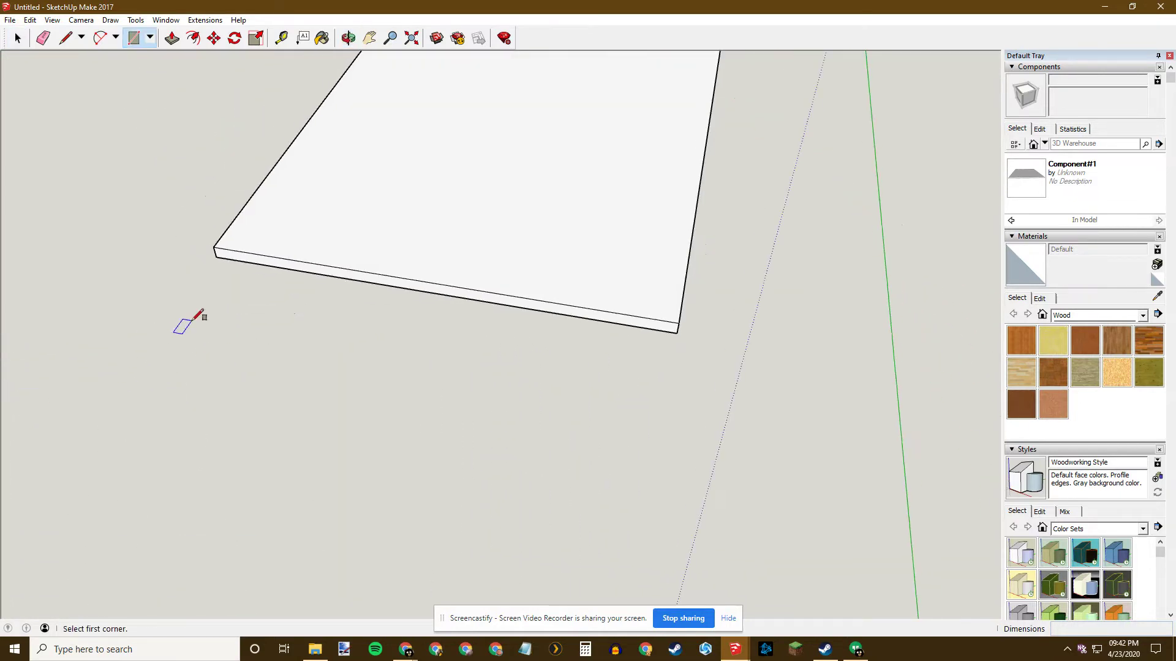
middle_click_drag(181, 313, 281, 373)
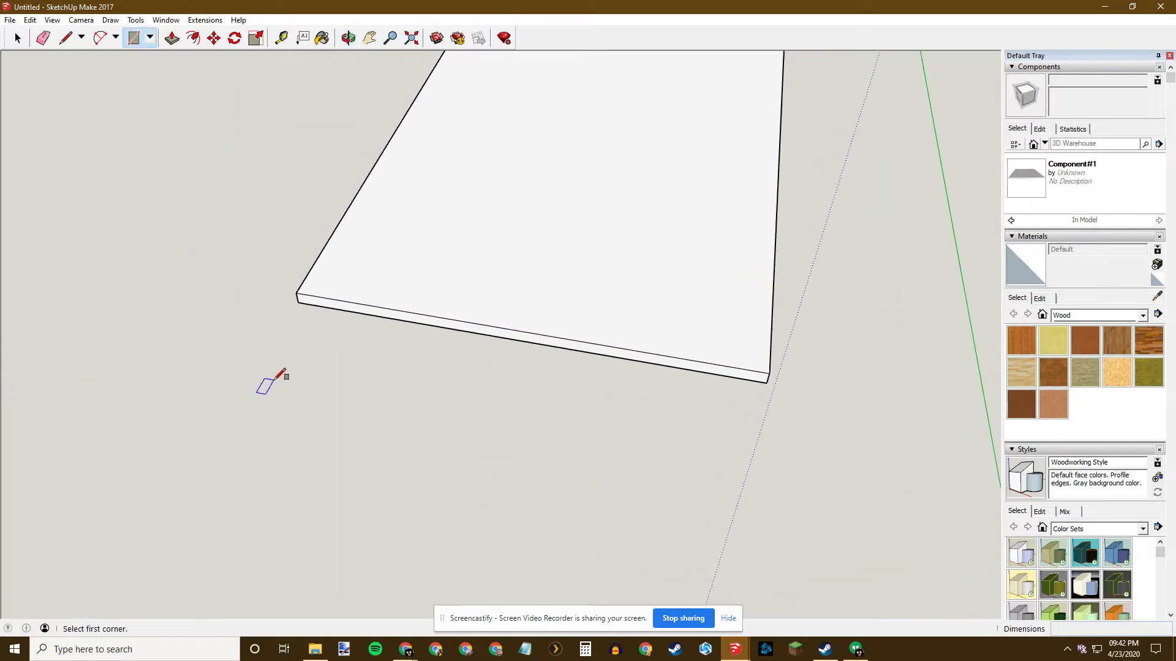
left_click(299, 302)
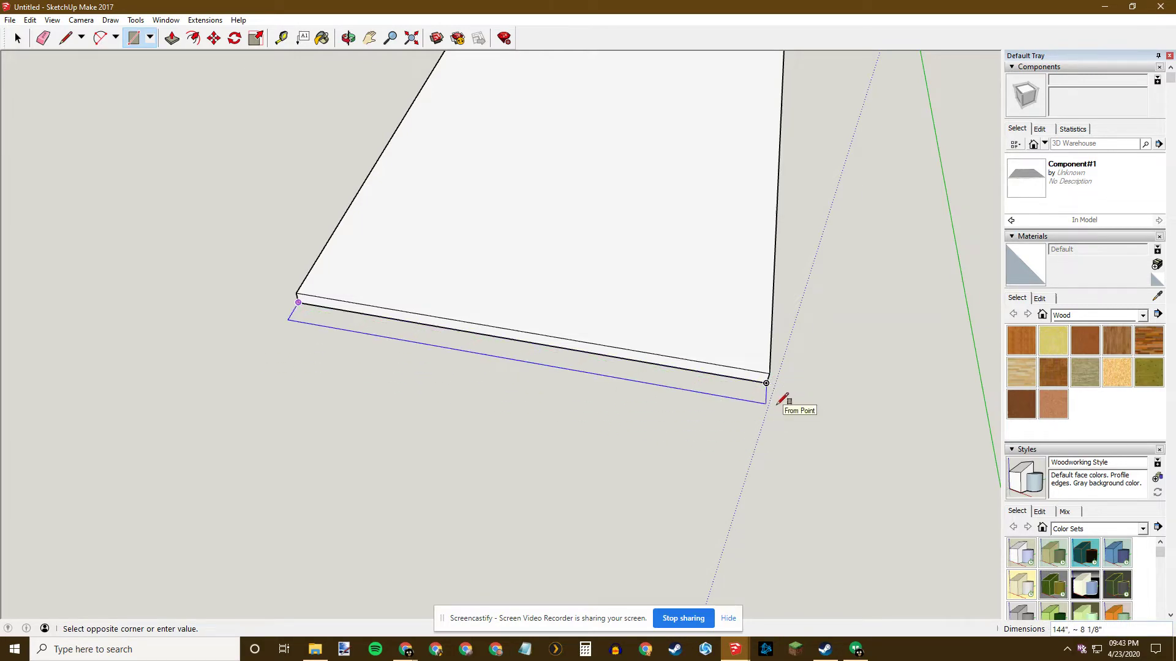
type("144,3")
key("Return")
middle_click_drag(783, 400, 349, 373)
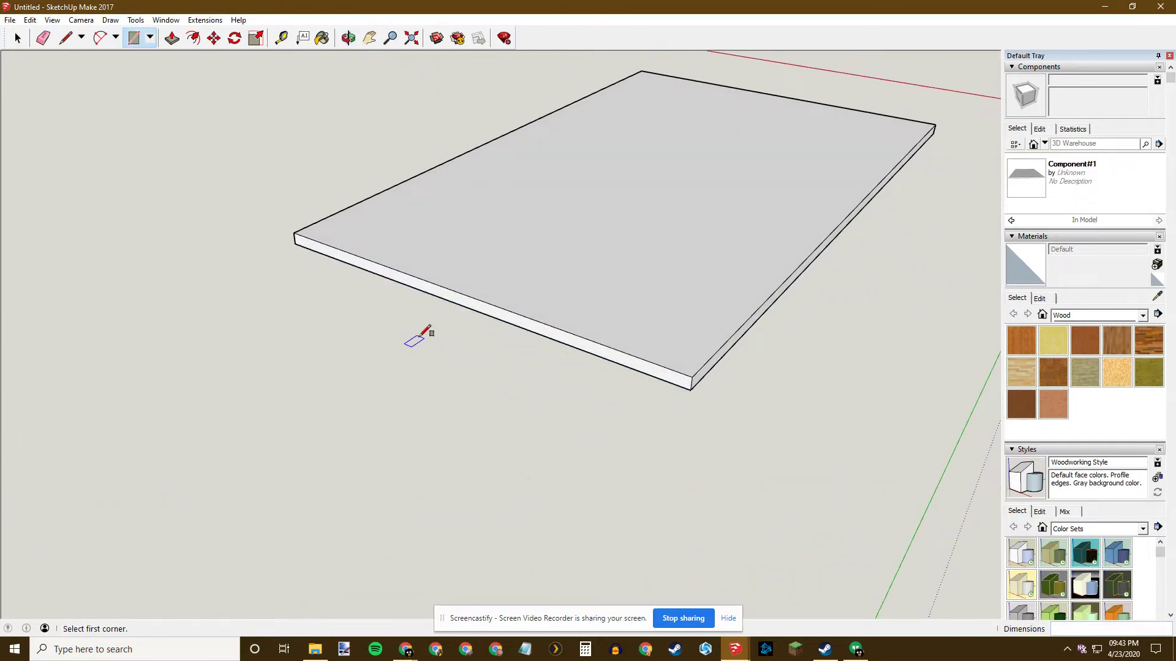
- Draw a 3" wide rectangle on the ground along the full bottom edge of the slab's short end
left_click(295, 243)
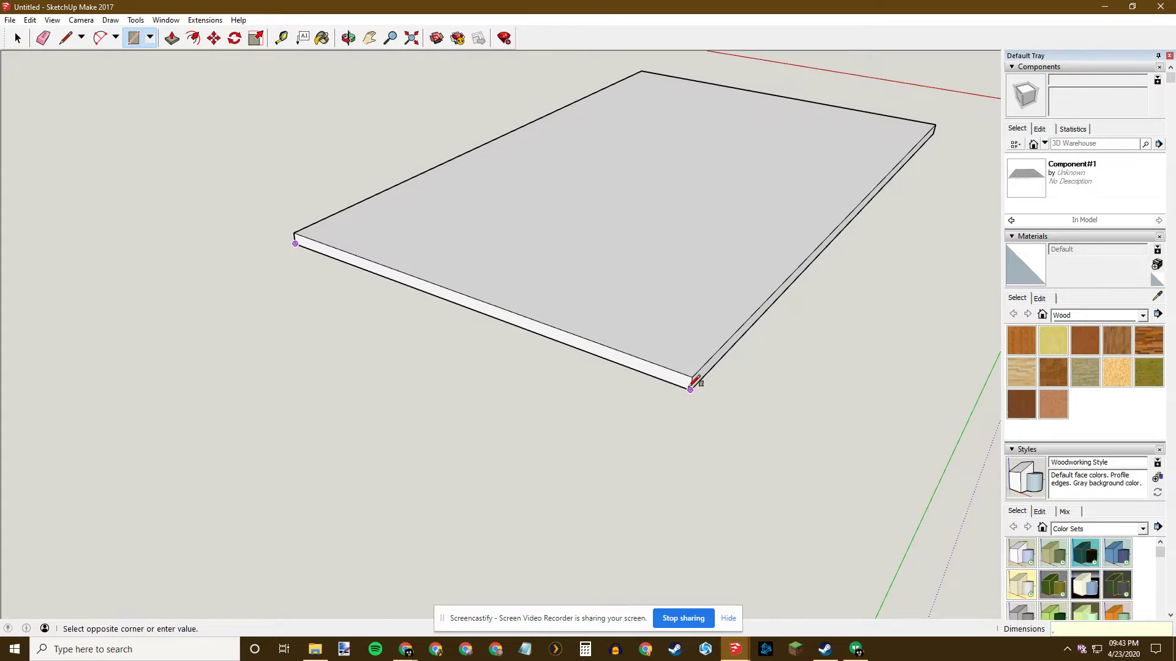
key("Return")
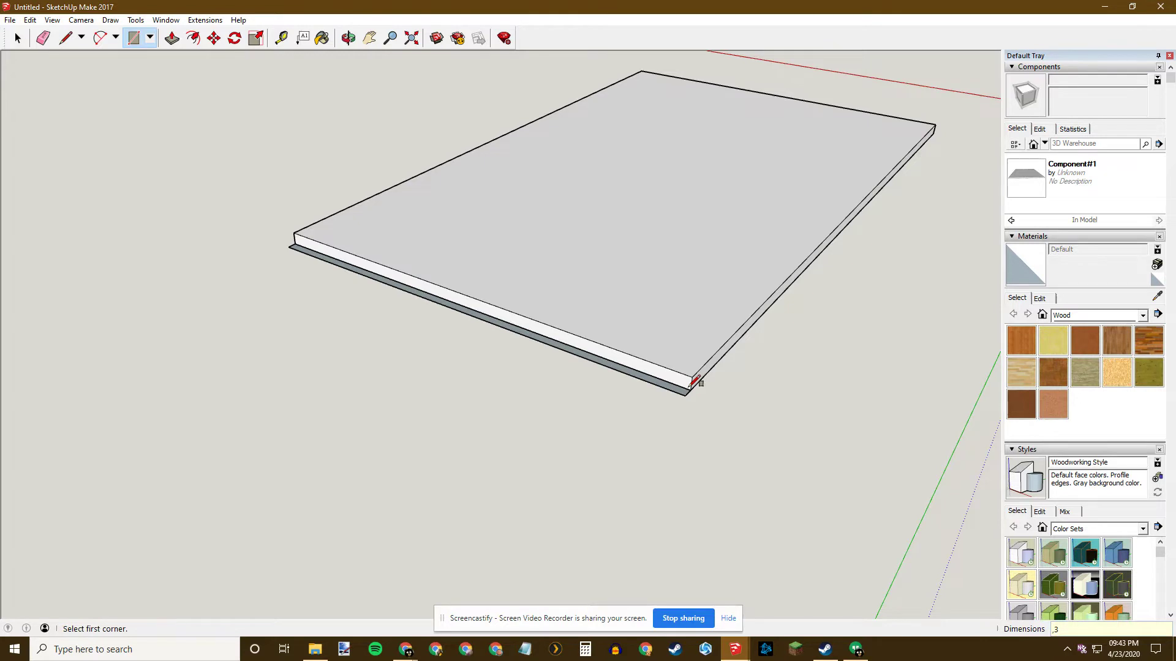
key("space")
- Push/Pull the 3" wide strip upward 4", flush with the slab's top corner
middle_click_drag(711, 433, 633, 494)
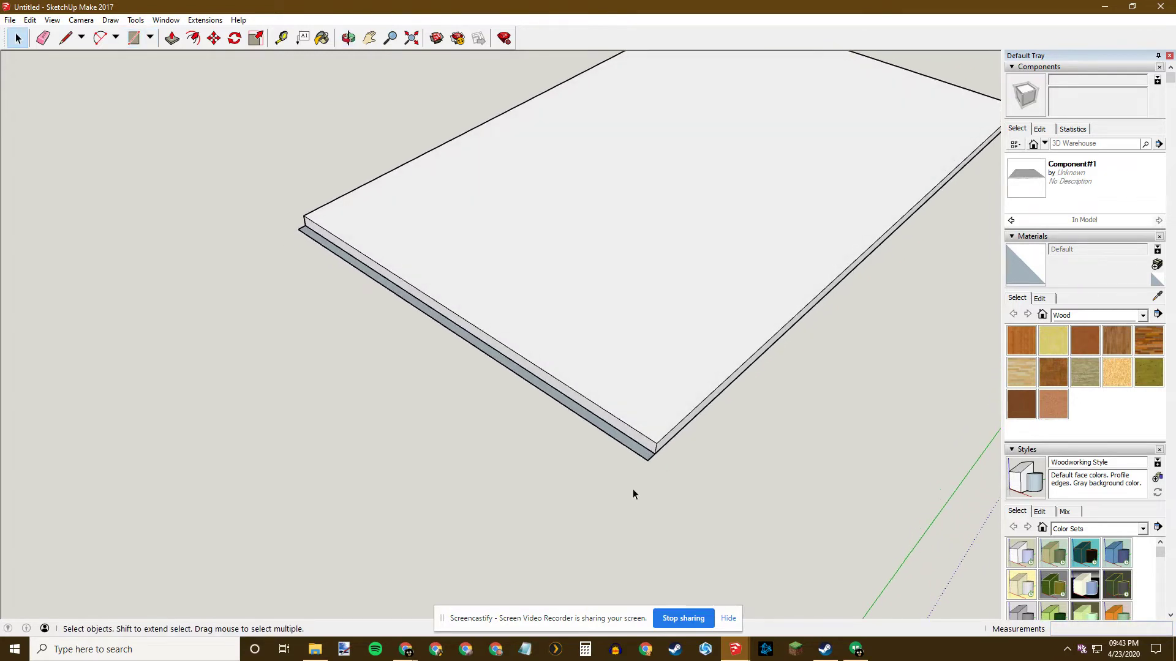
key("p")
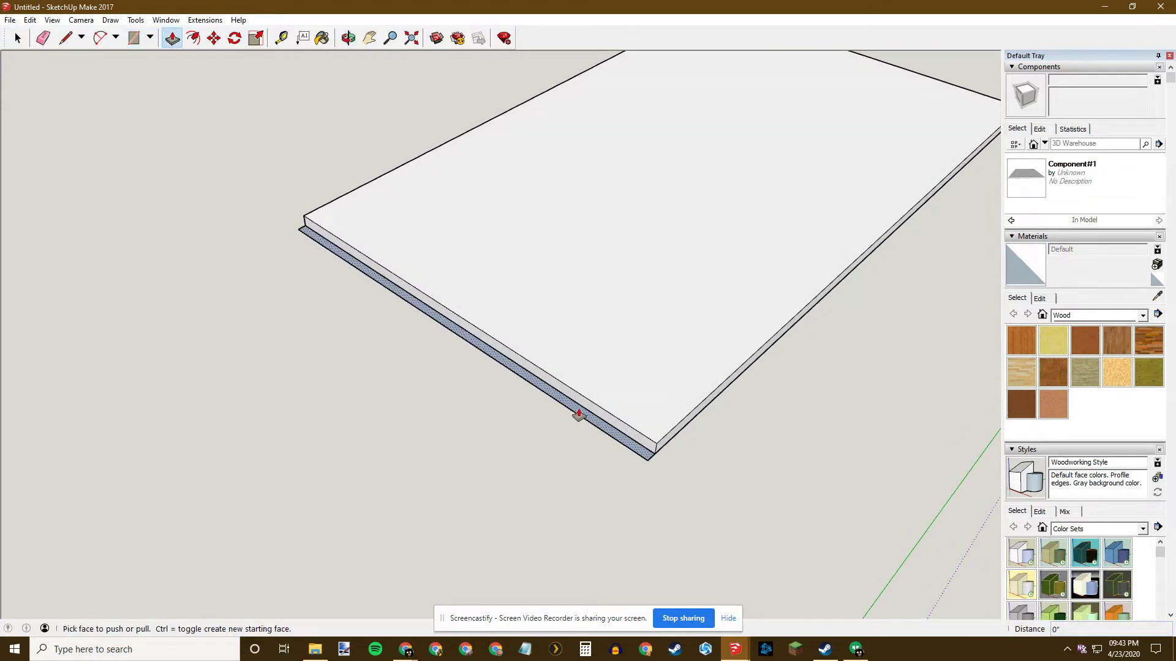
left_click(578, 407)
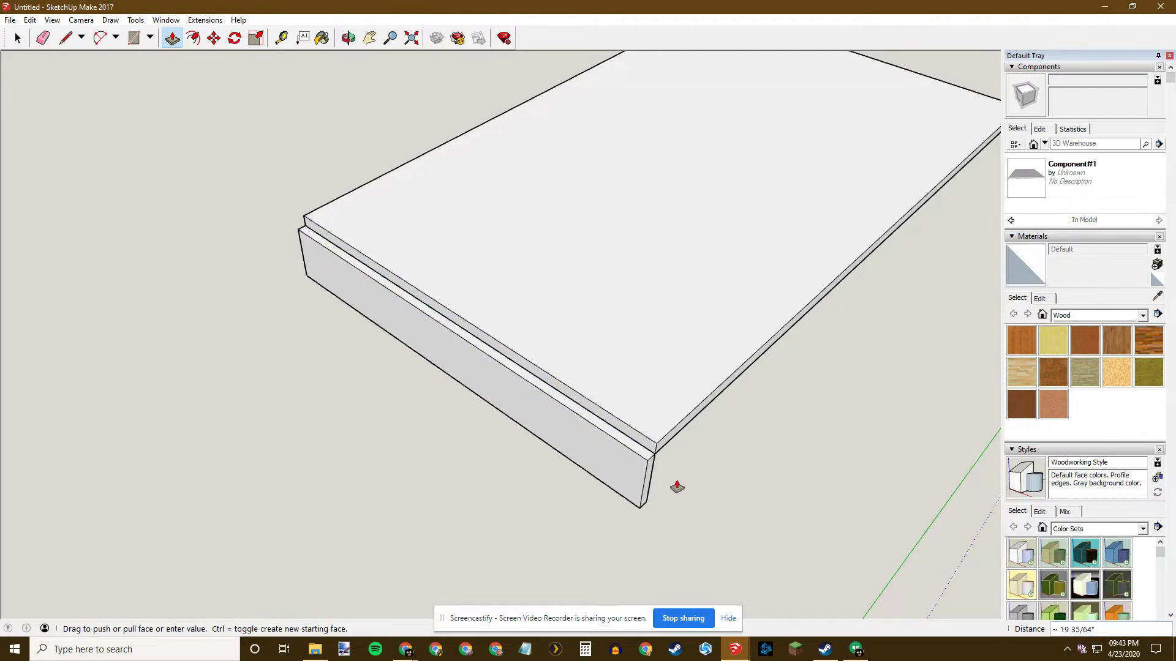
scroll(677, 486, "up", 3)
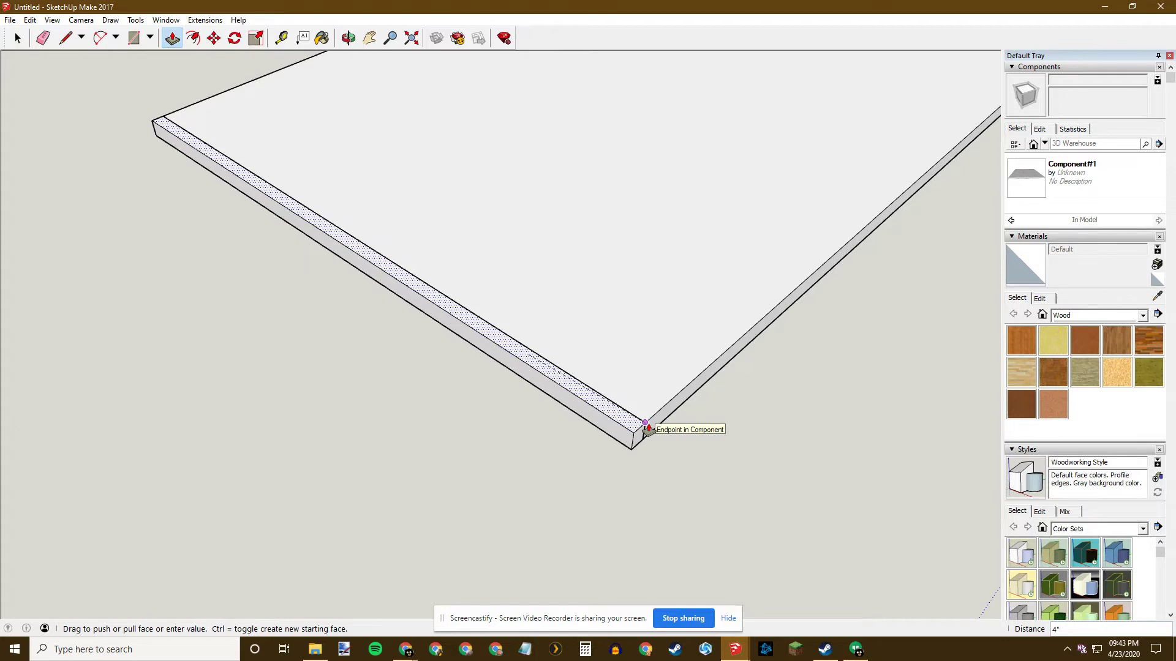
left_click(647, 429)
- Push/Pull the strip's top face up by another 8' to form an end wall
middle_click_drag(703, 475, 598, 428)
scroll(598, 428, "down", 5)
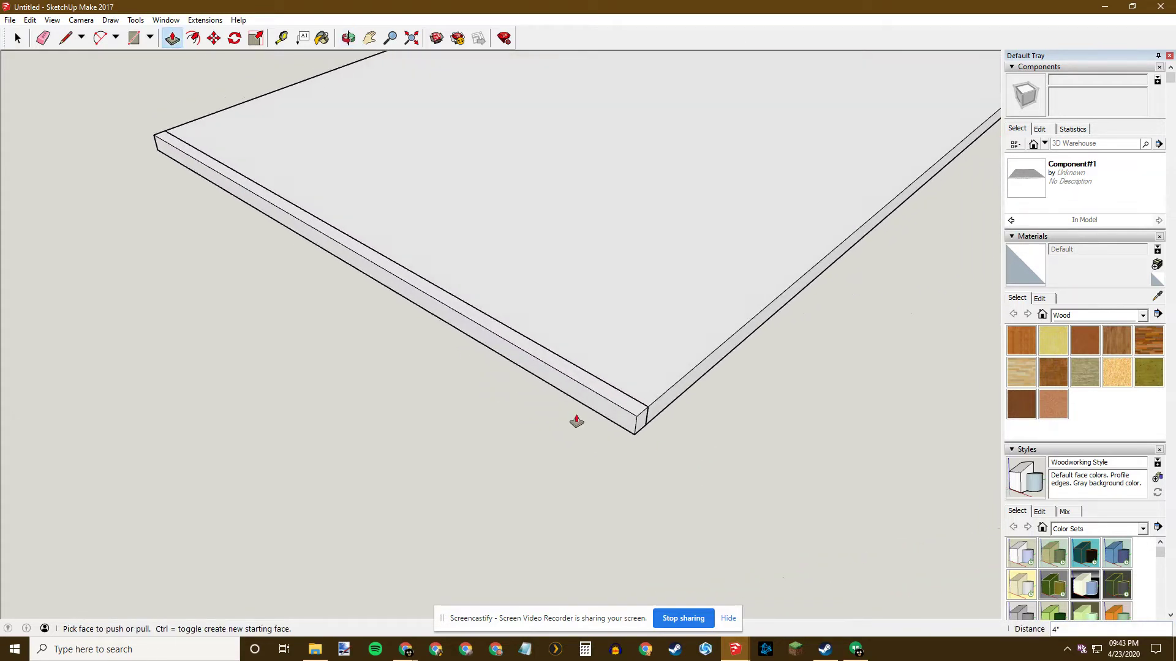
middle_click_drag(459, 383, 517, 438)
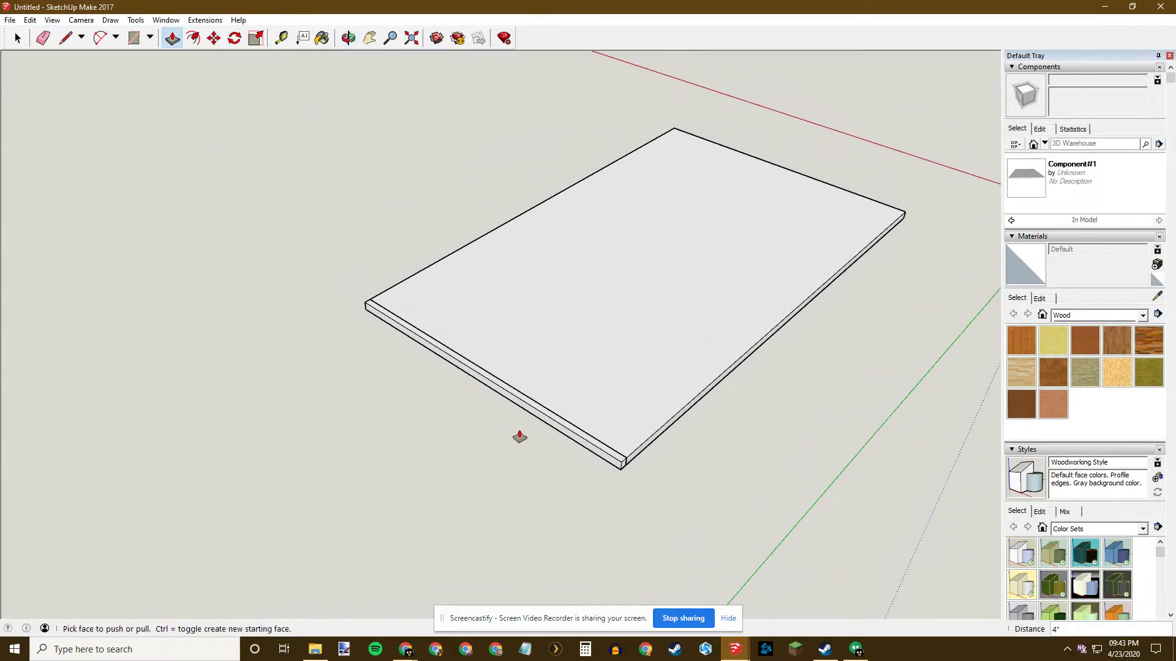
left_click_drag(542, 414, 589, 289)
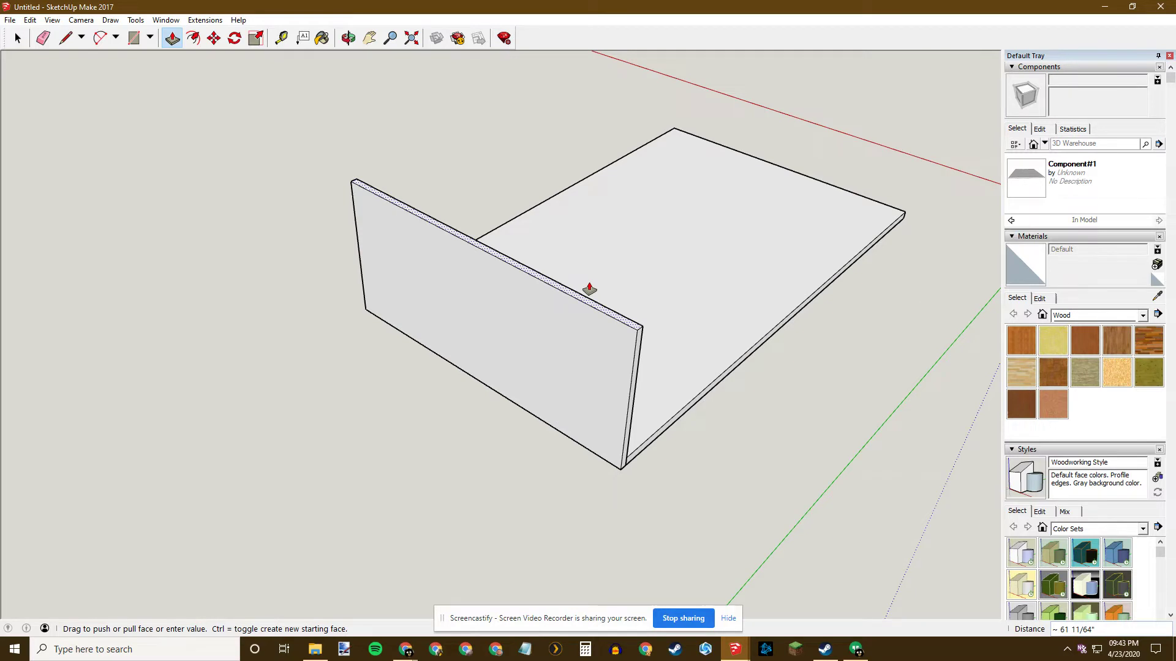
type("8'")
key("Return")
key("space")
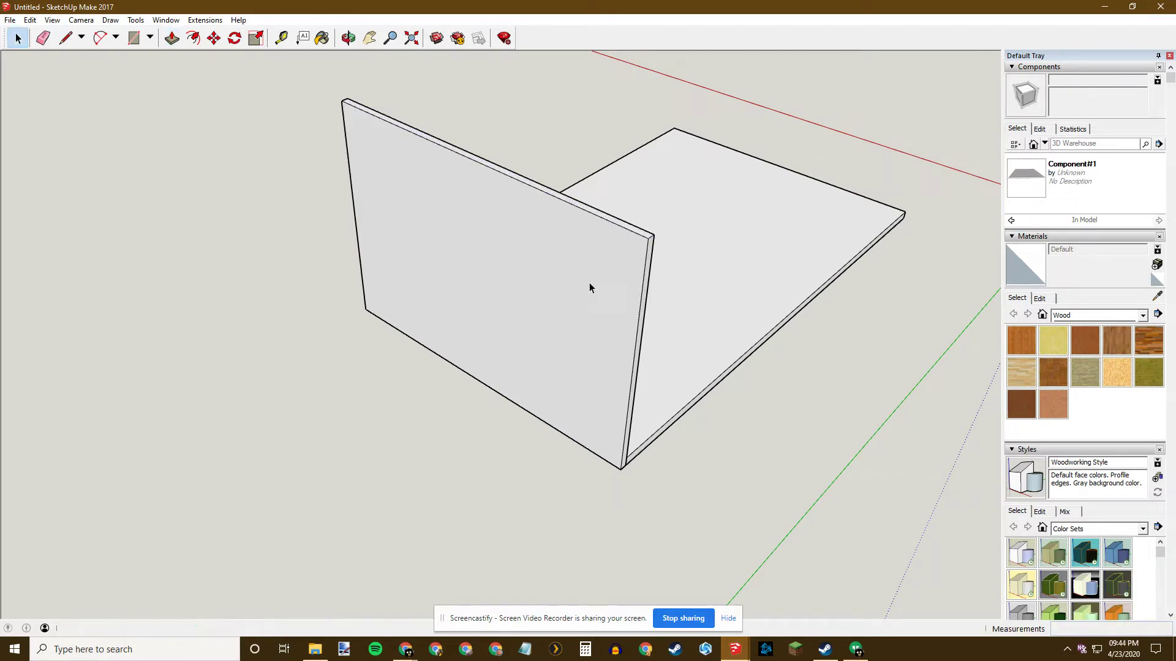
- Select all connected geometry of the end wall and turn it into a component with the default definition
double_click(436, 293)
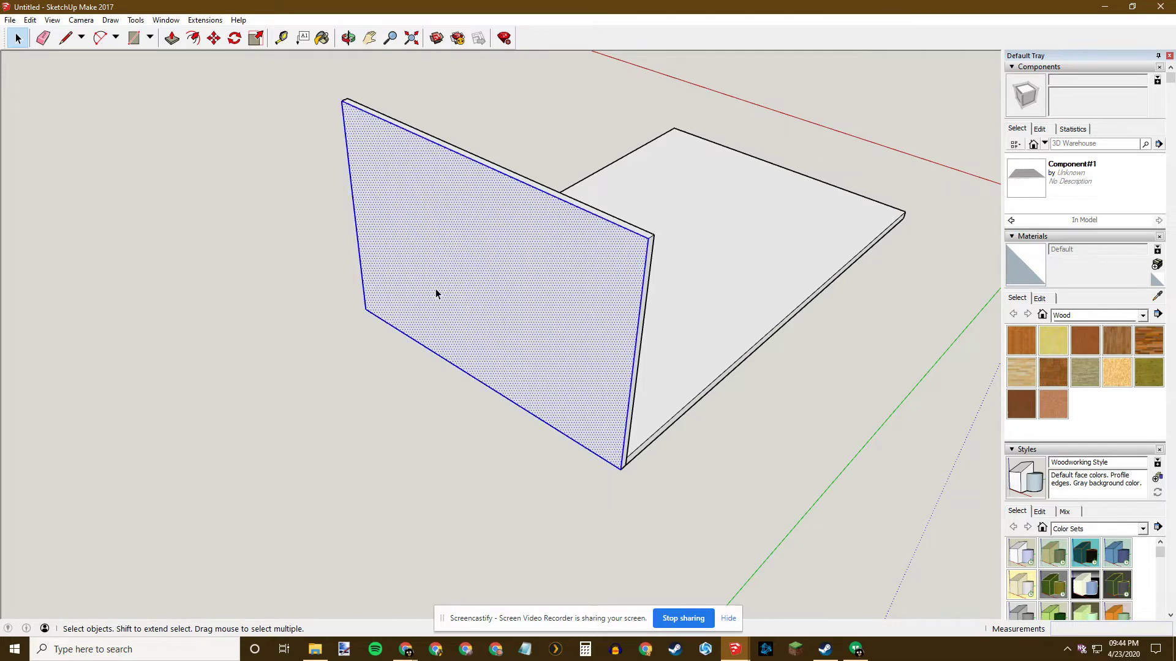
triple_click(439, 284)
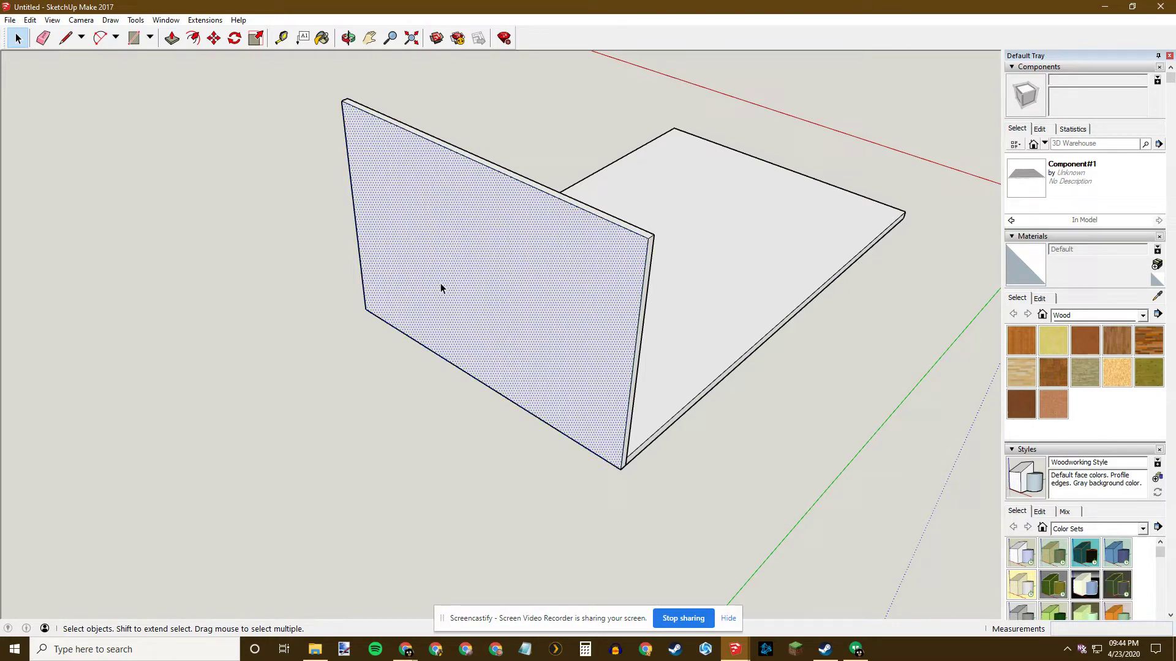
key("g")
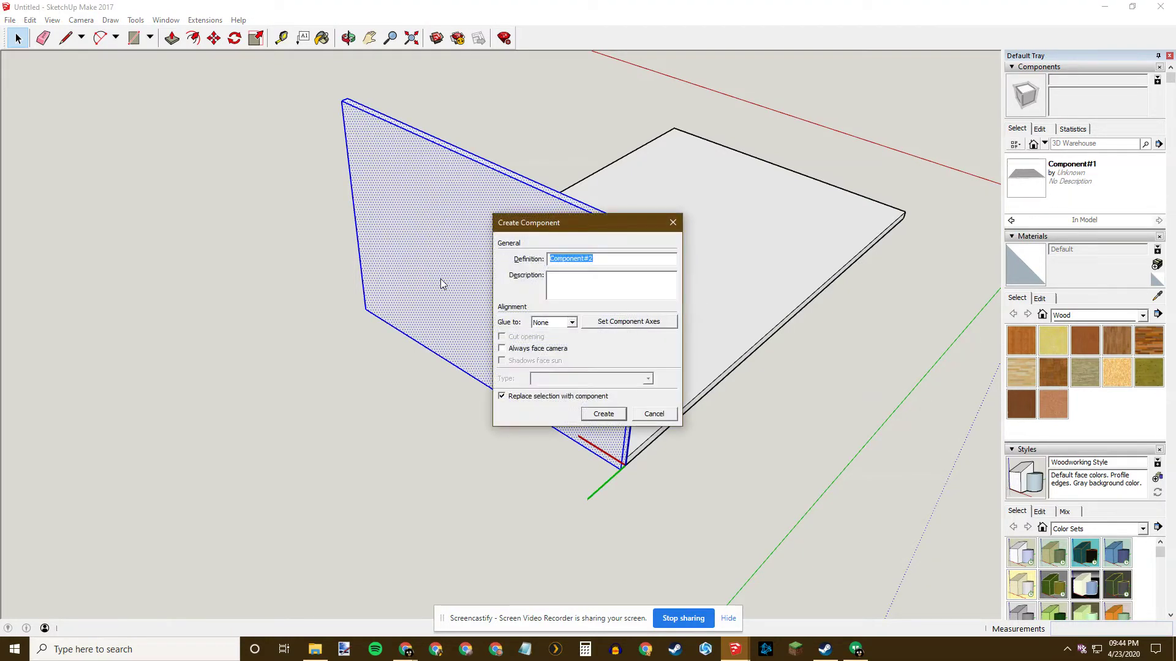
key("Return")
- Try rotating the end wall upright about its face centre using the Move tool's rotation grip, and undo the rotation
middle_click_drag(440, 283, 376, 394)
scroll(435, 392, "up", 3)
middle_click_drag(399, 279, 430, 282)
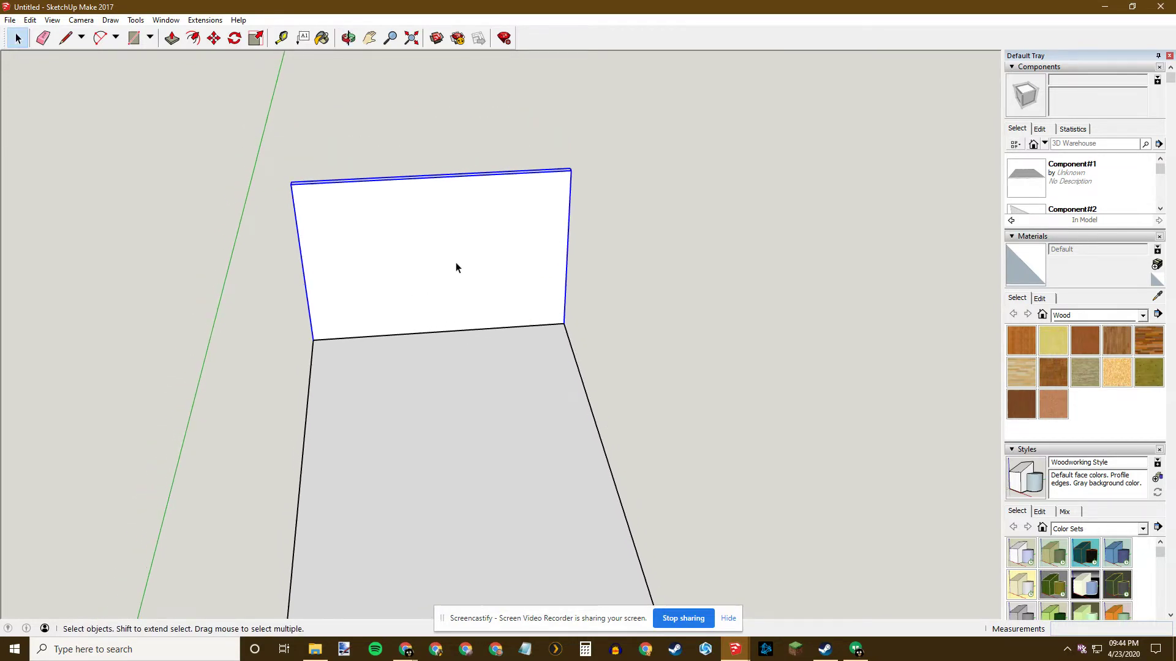
left_click(638, 334)
left_click(497, 266)
key("m")
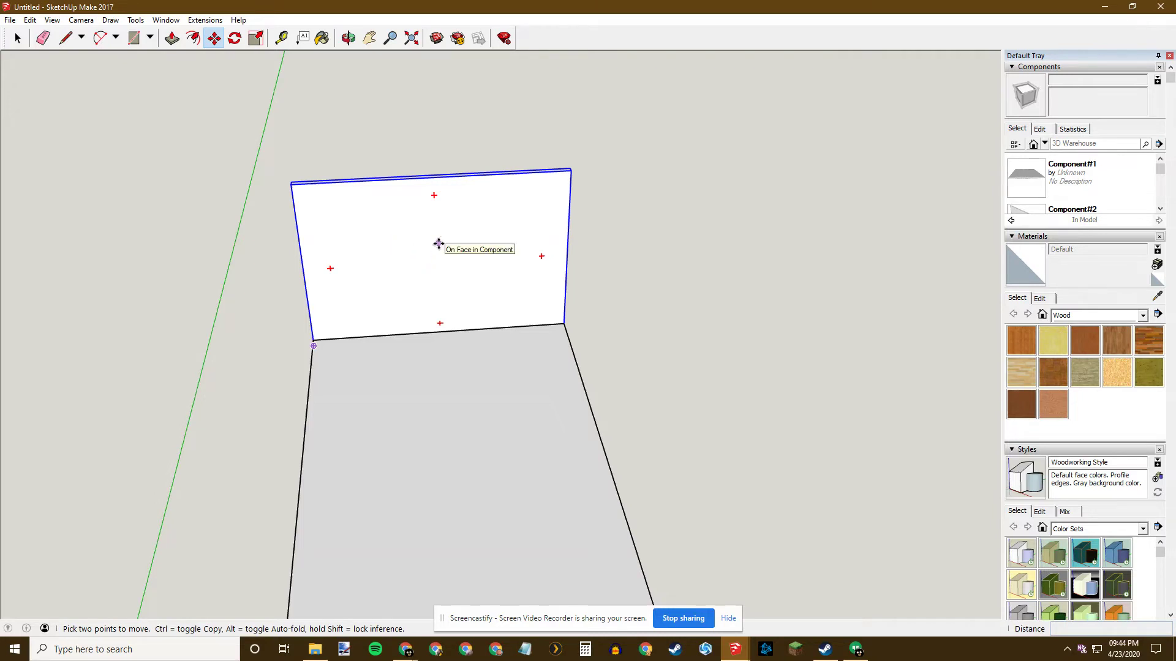
left_click(434, 195)
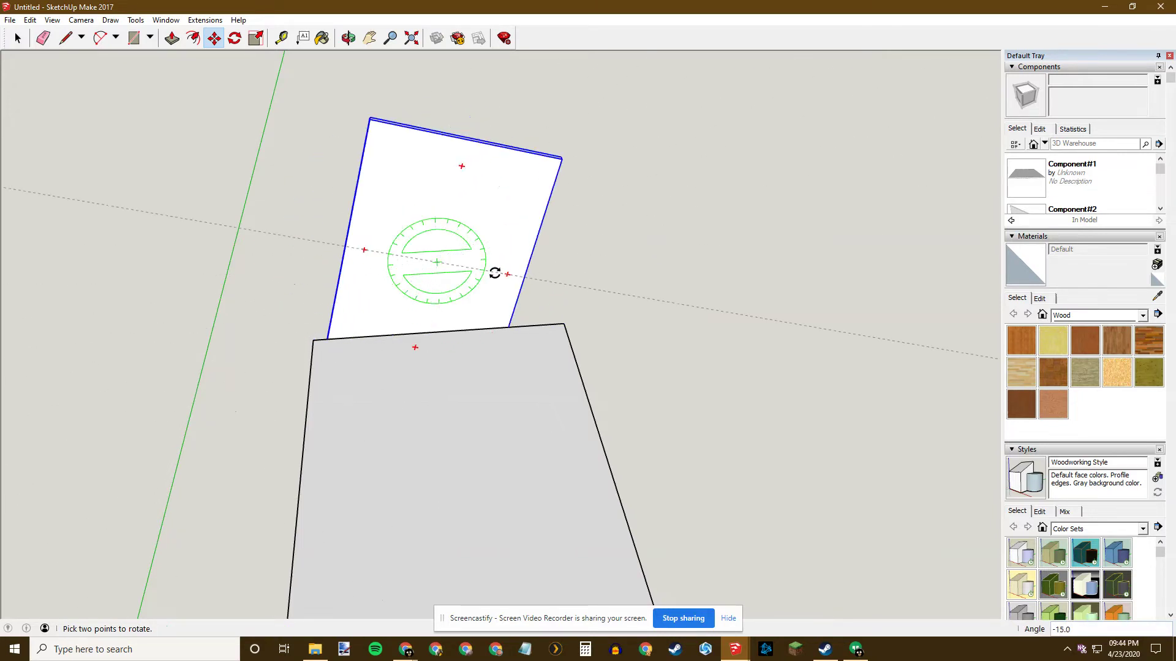
left_click(403, 272)
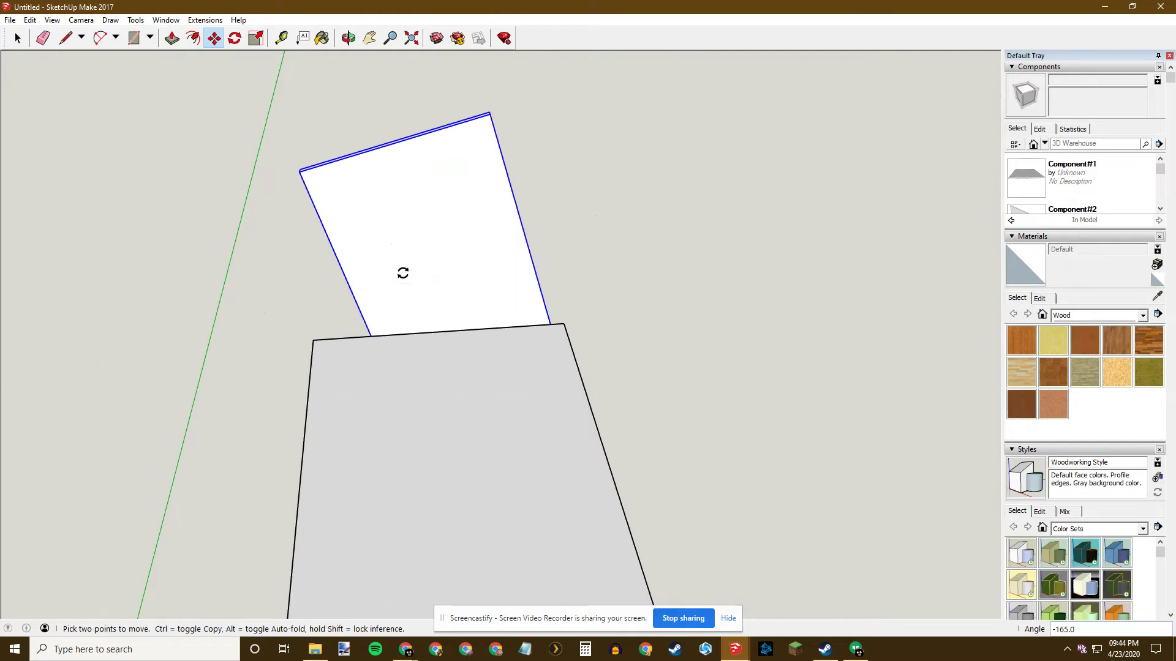
key("ctrl+z")
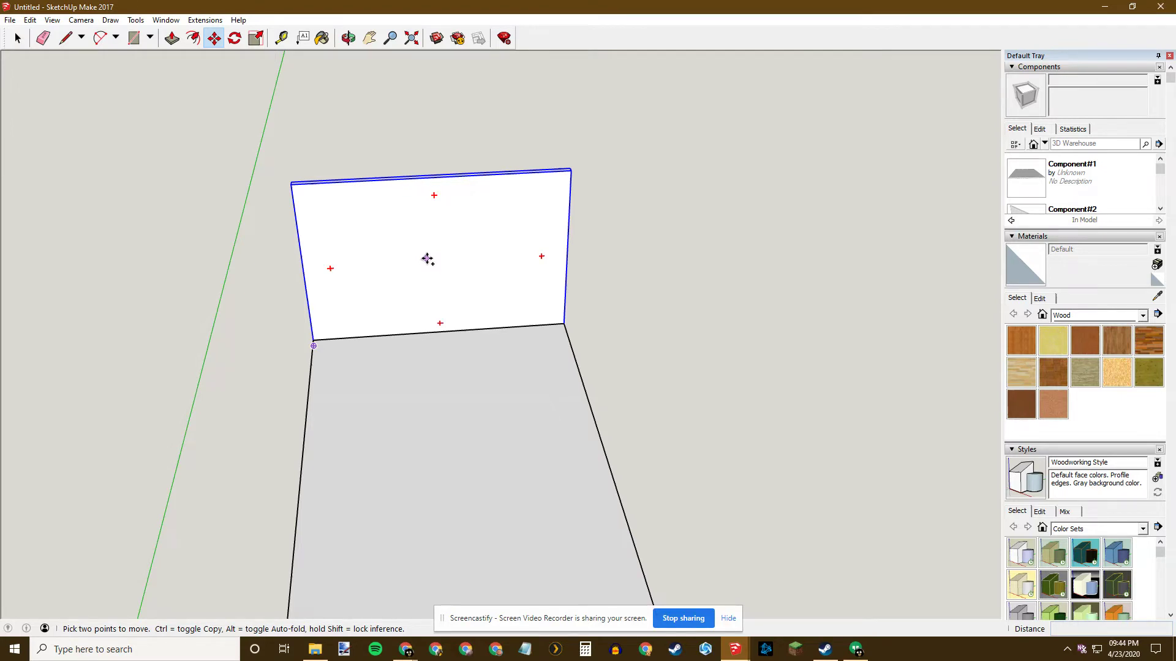
- Copy the end wall along the red axis to an open spot beside the slab
left_click(426, 260)
key("ctrl")
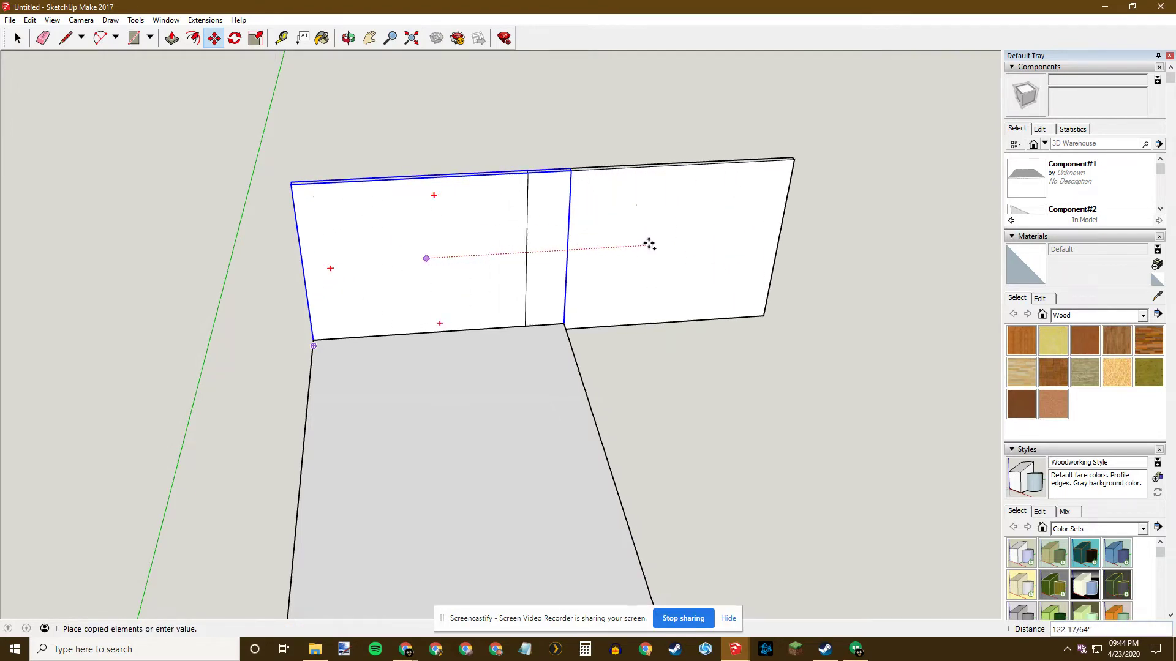
left_click(723, 237)
- Rotate the wall copy 90 degrees horizontally about its top so it runs parallel to the slab's long side
middle_click_drag(807, 315, 506, 410)
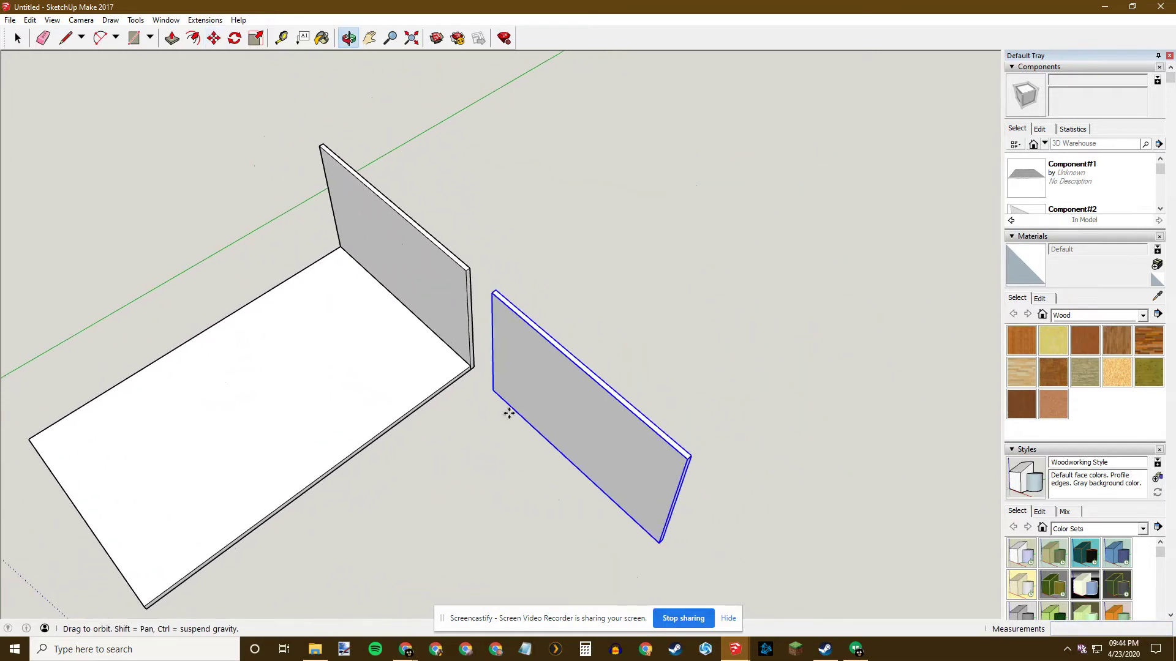
middle_click_drag(625, 370, 469, 371)
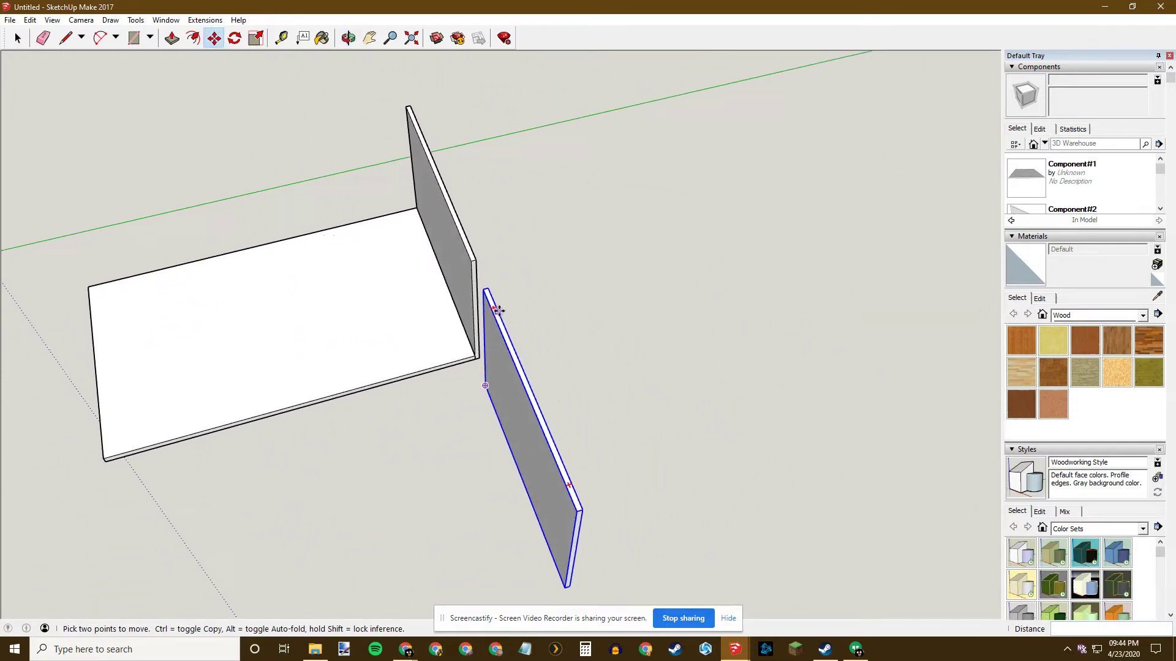
key("q")
left_click(528, 390)
left_click(507, 480)
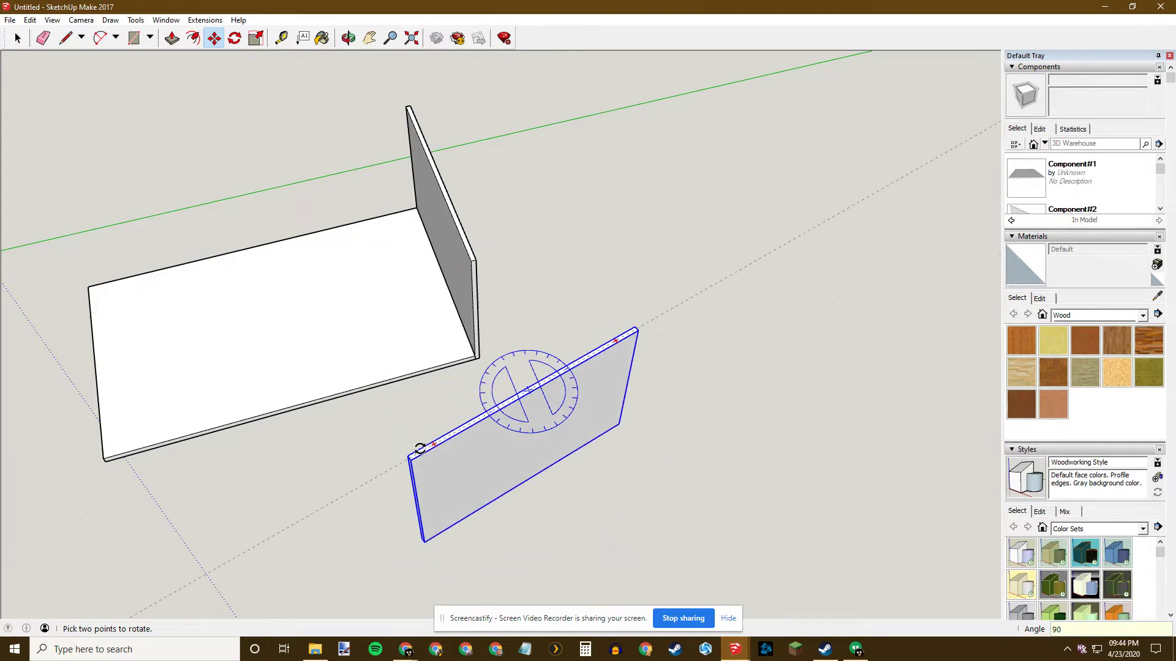
type("0")
key("Return")
key("space")
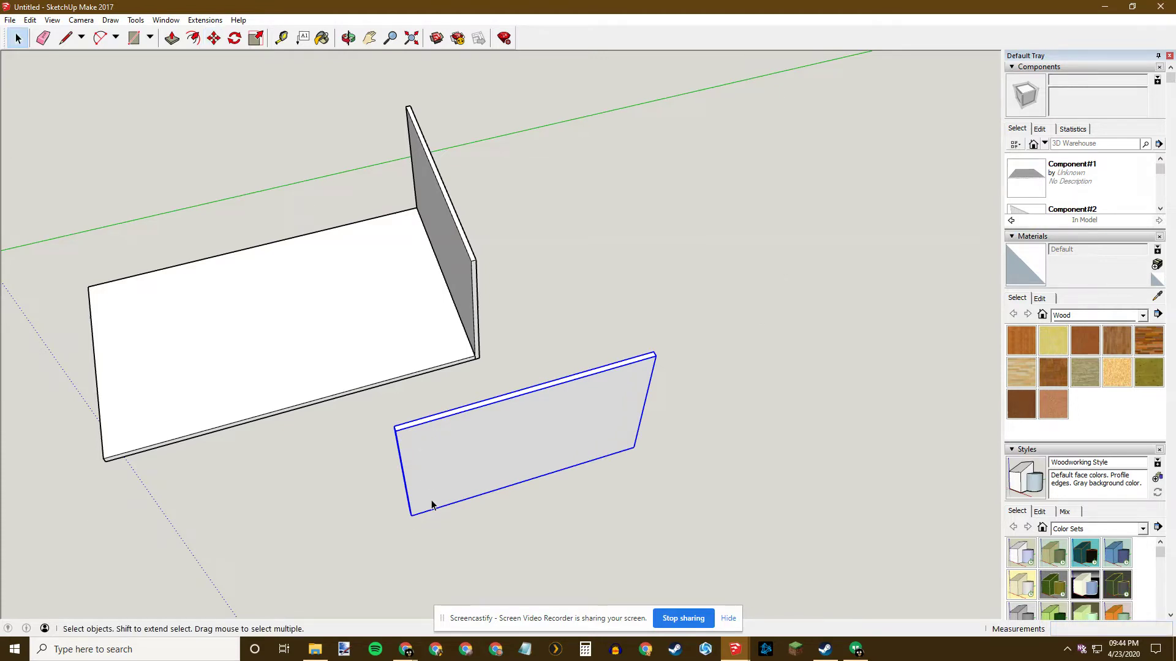
- Try moving the rotated wall by its top corner onto the end wall's top corner, and undo the move
scroll(431, 494, "up", 4)
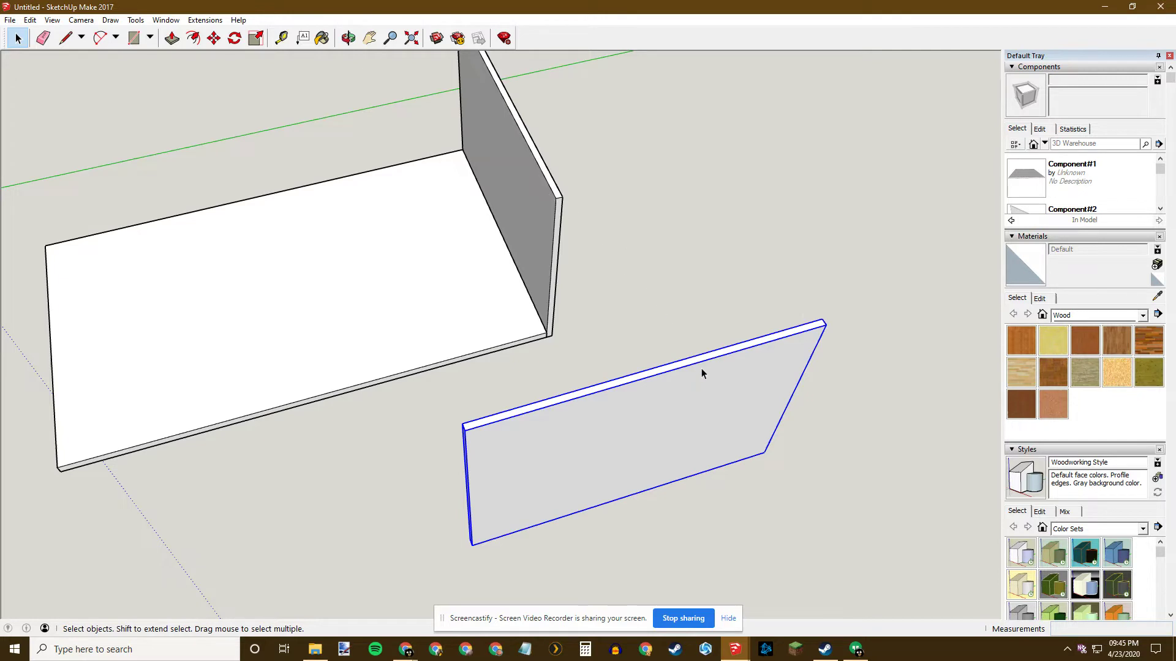
key("m")
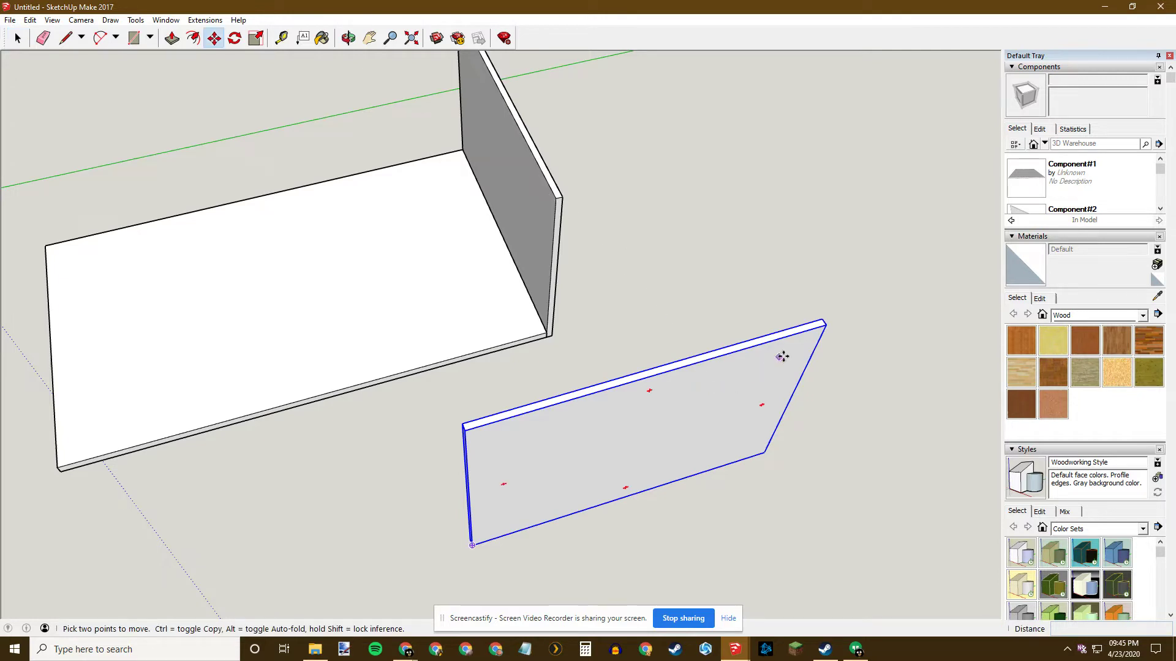
left_click(822, 320)
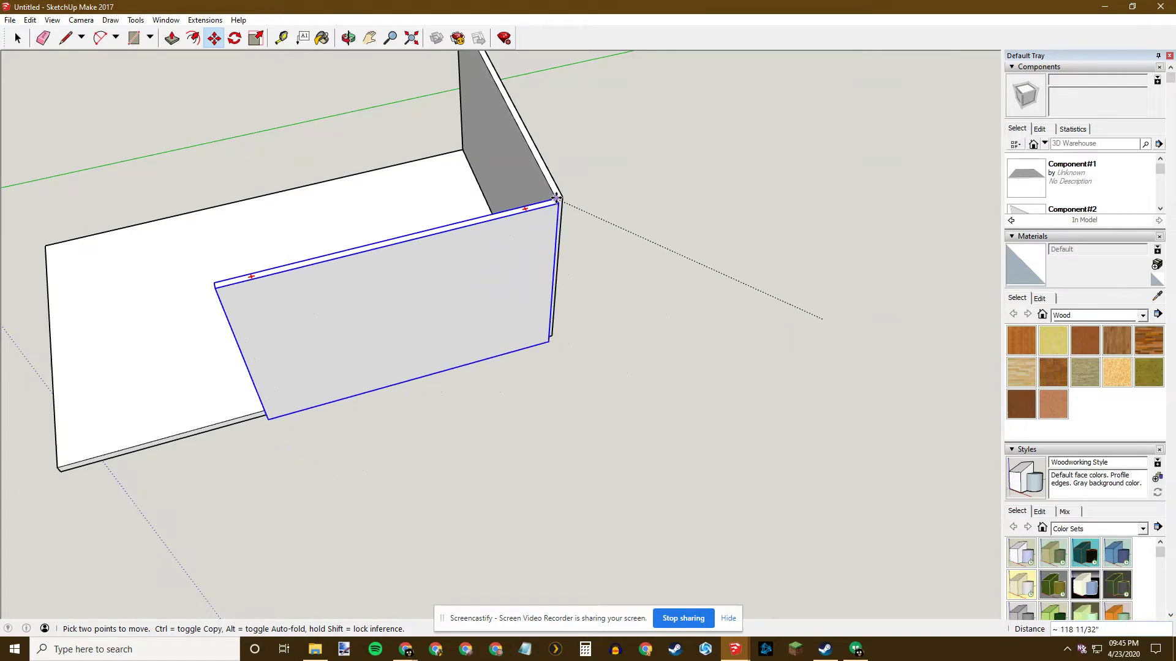
left_click(556, 197)
middle_click_drag(480, 423, 637, 339)
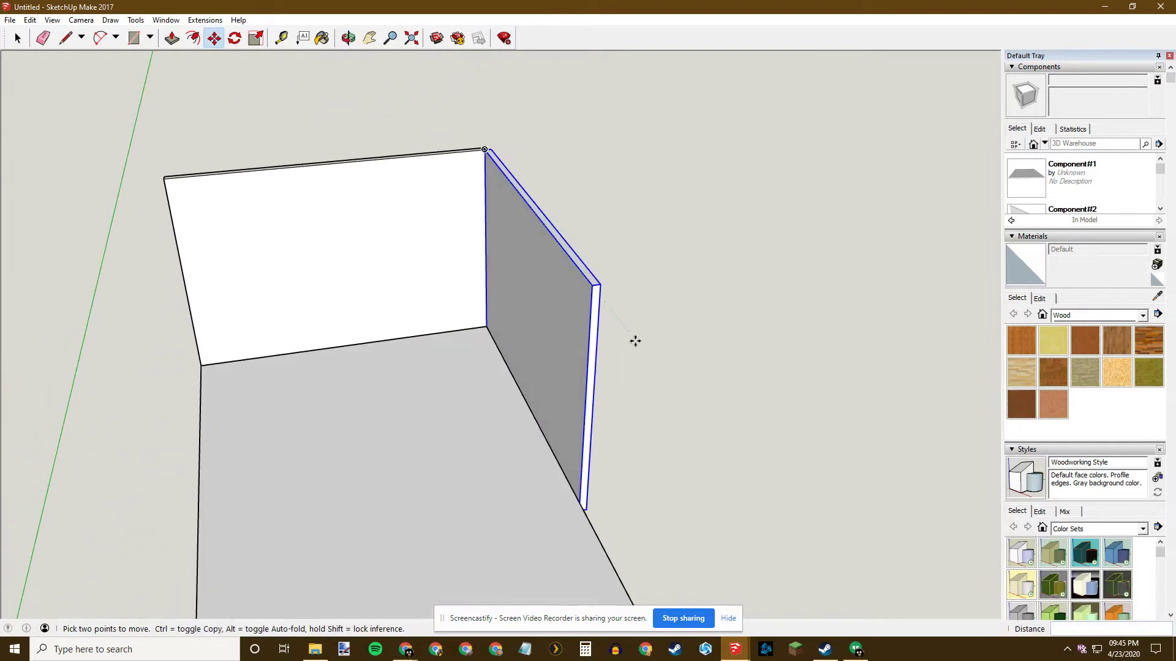
middle_click_drag(647, 387, 509, 431)
key("ctrl+z")
- Move the rotated wall freehand to a spot in the air above the slab's long side
middle_click_drag(569, 389, 541, 420)
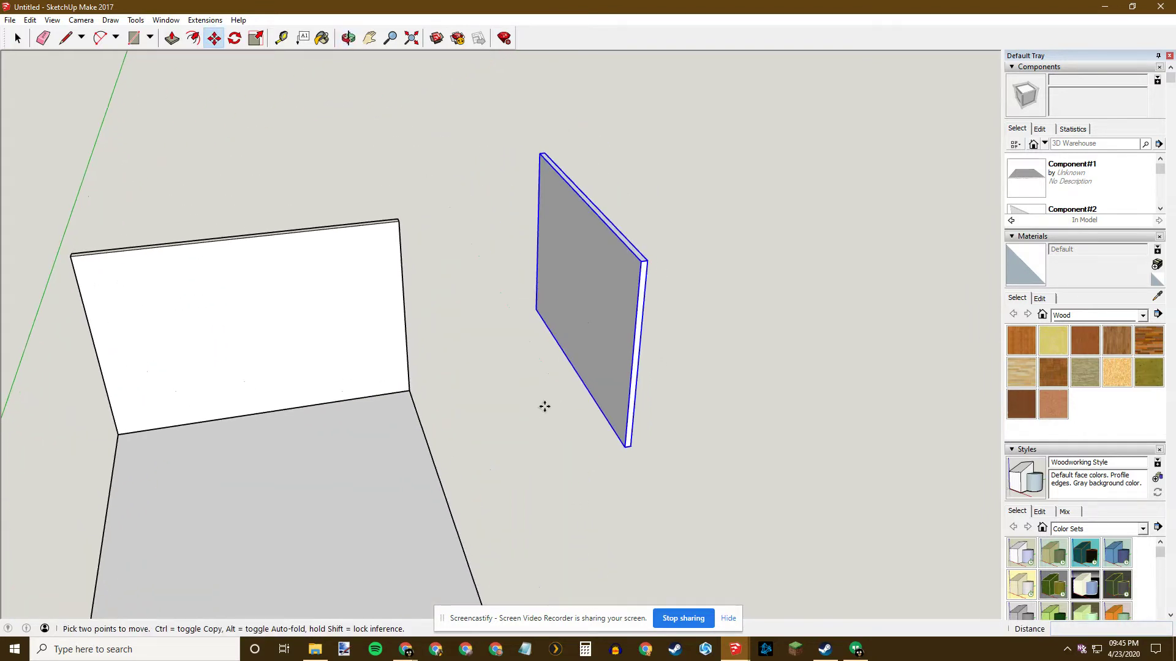
left_click(587, 291)
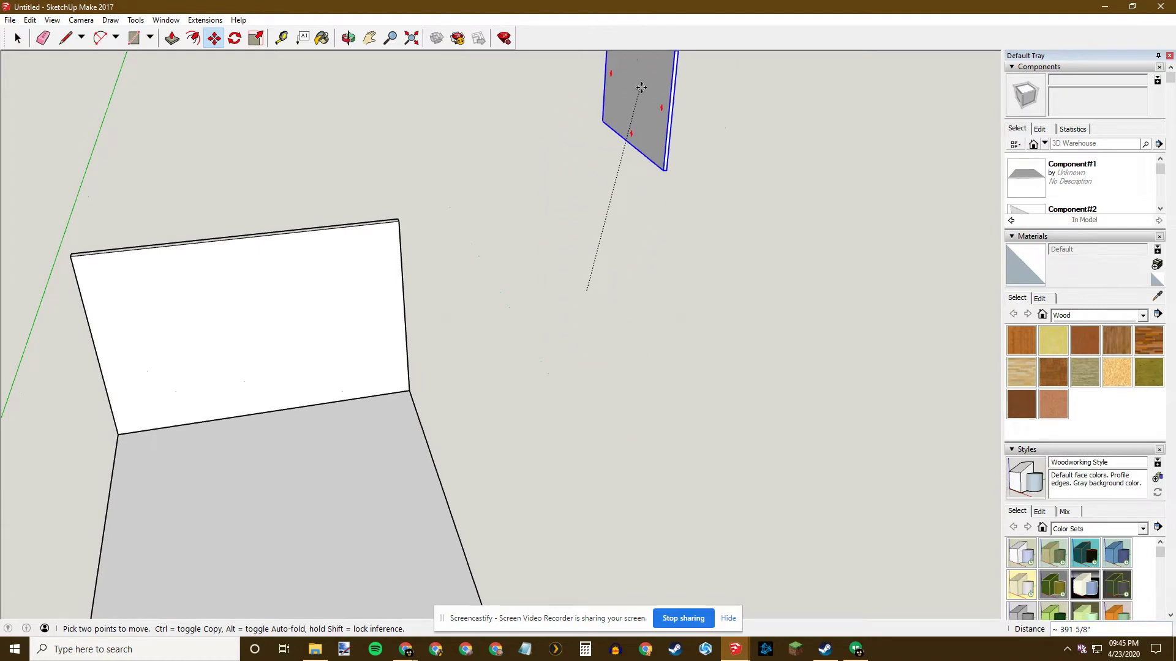
middle_click_drag(677, 50, 740, 55)
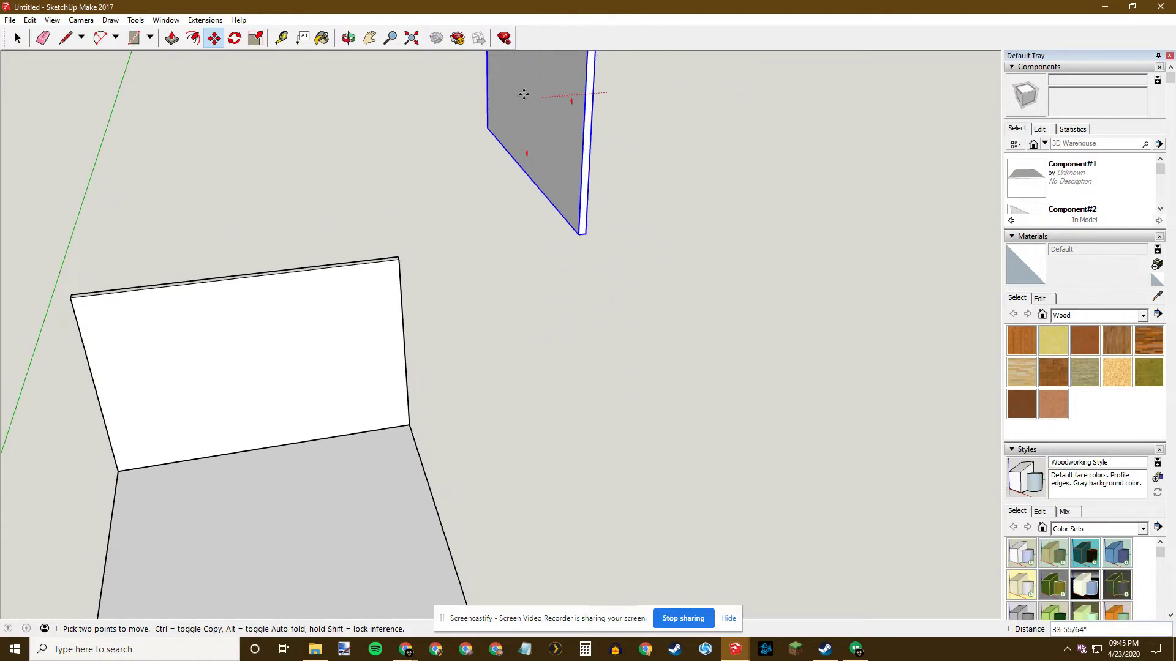
middle_click_drag(555, 345, 423, 189)
left_click(433, 107)
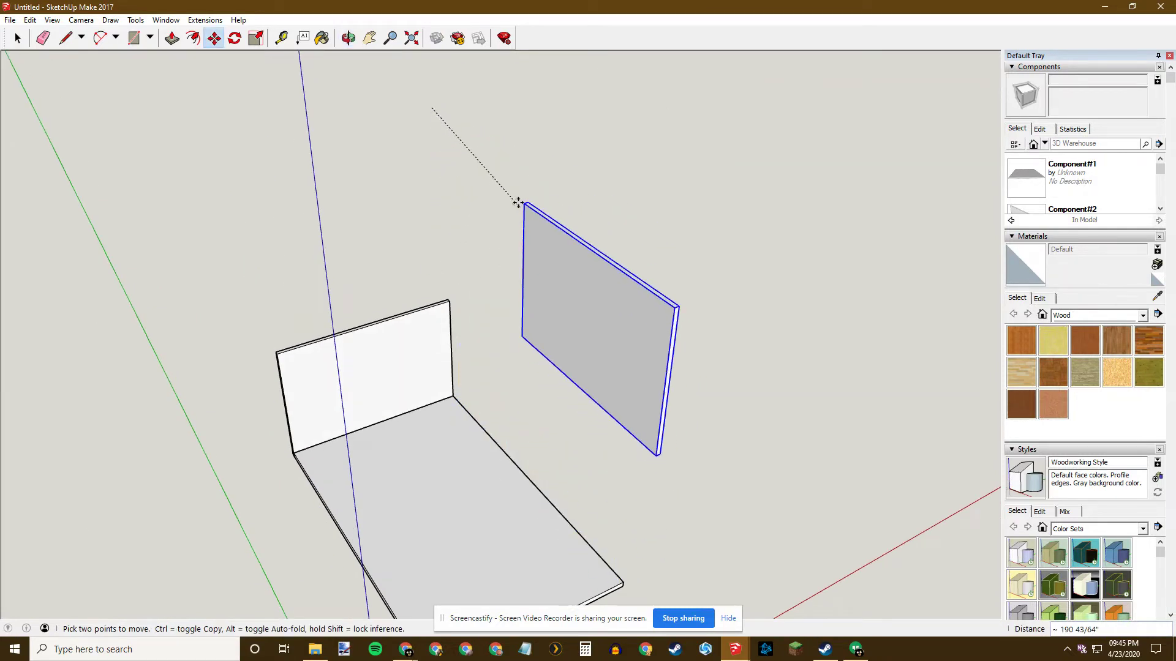
left_click(477, 130)
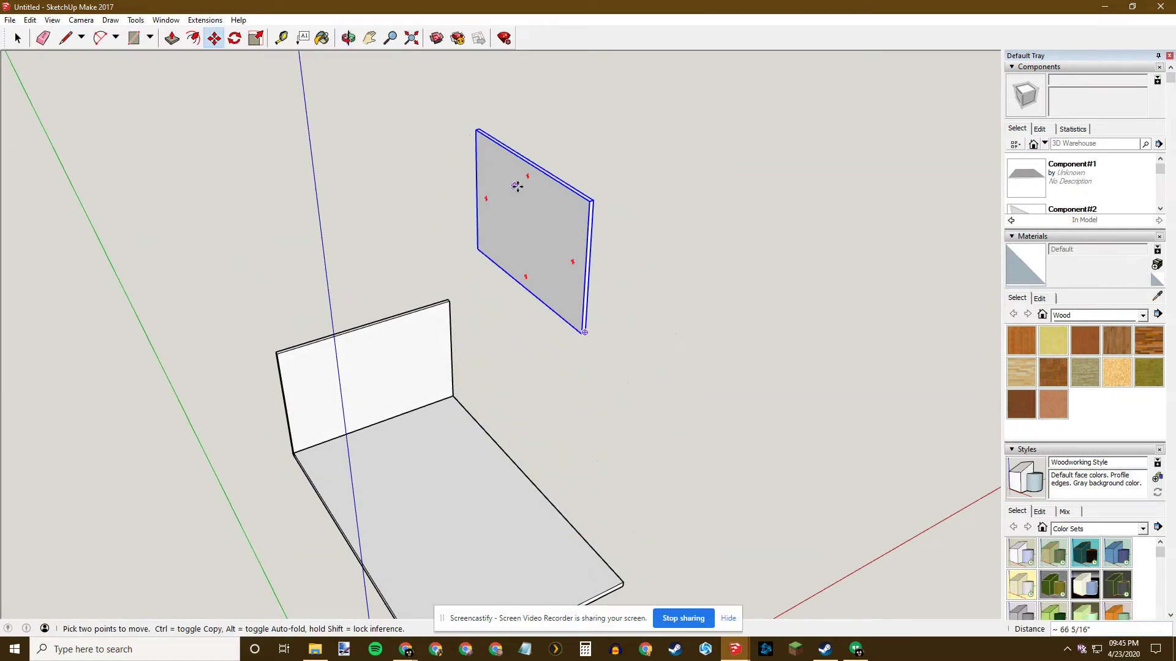
- Lower the floating wall along the blue axis until its top corner is level with the end wall's top
left_click(475, 130)
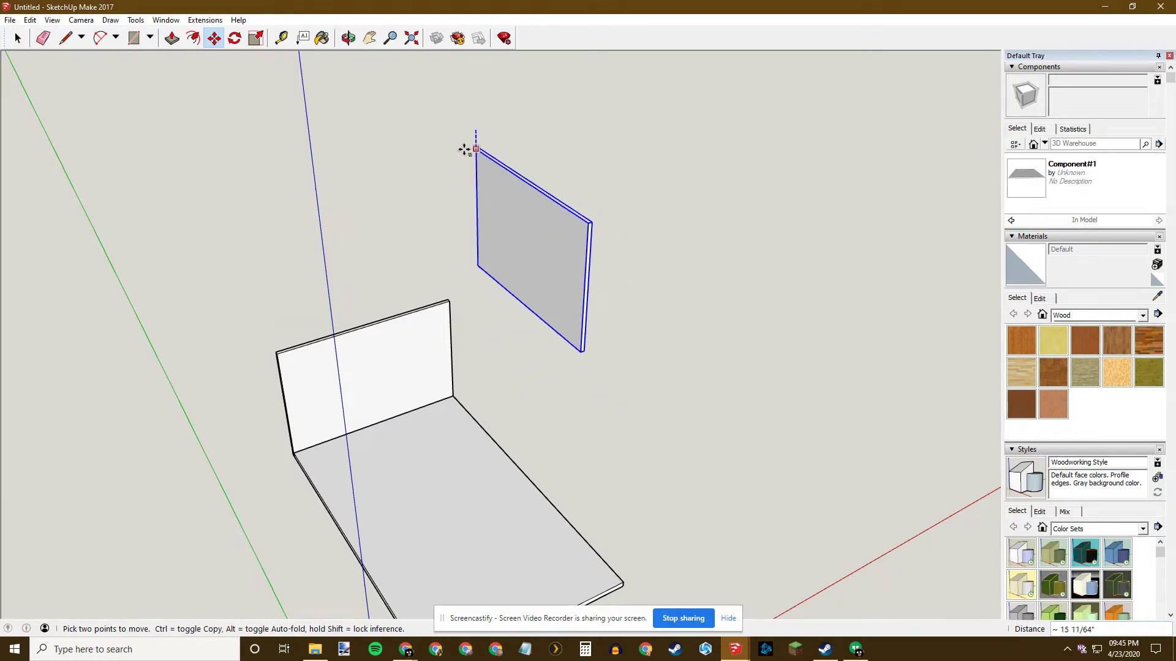
scroll(436, 274, "up", 2)
scroll(434, 282, "up", 2)
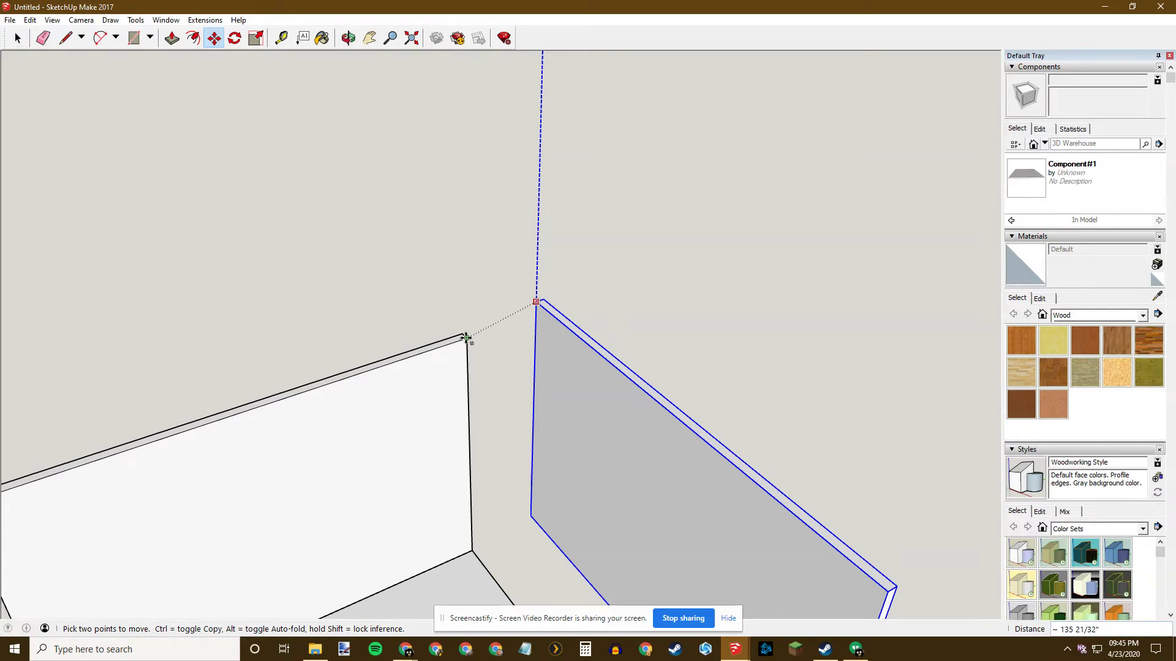
left_click(467, 338)
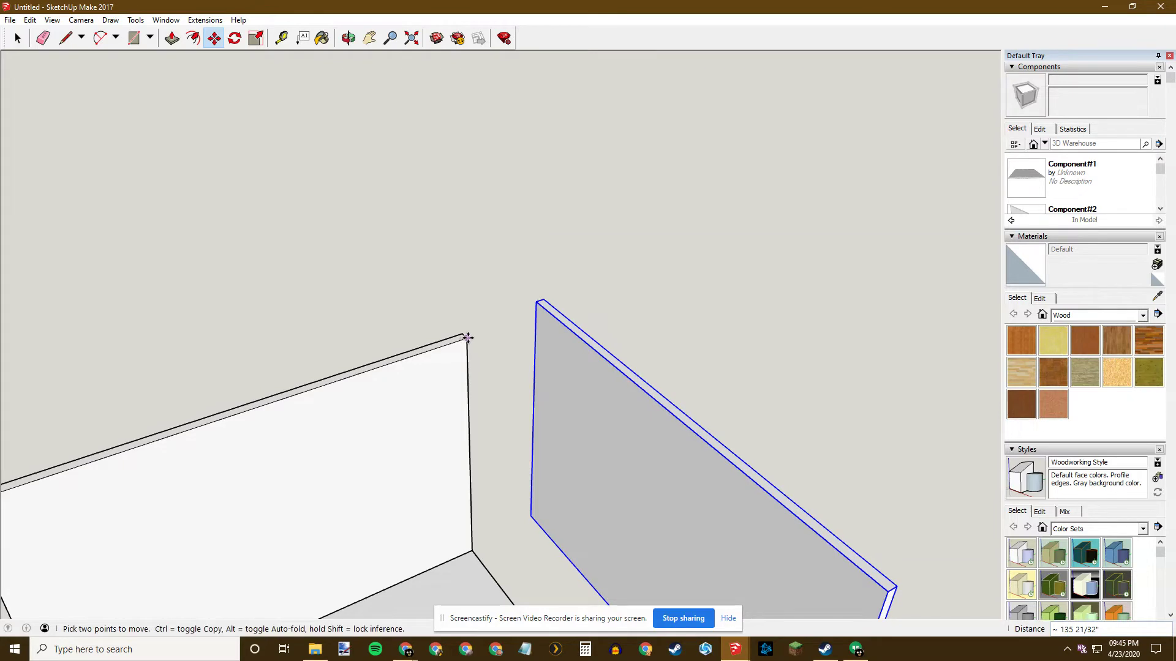
- Move the loose wall by its top corner onto the end wall's top inside corner along the slab's long side
left_click(536, 302)
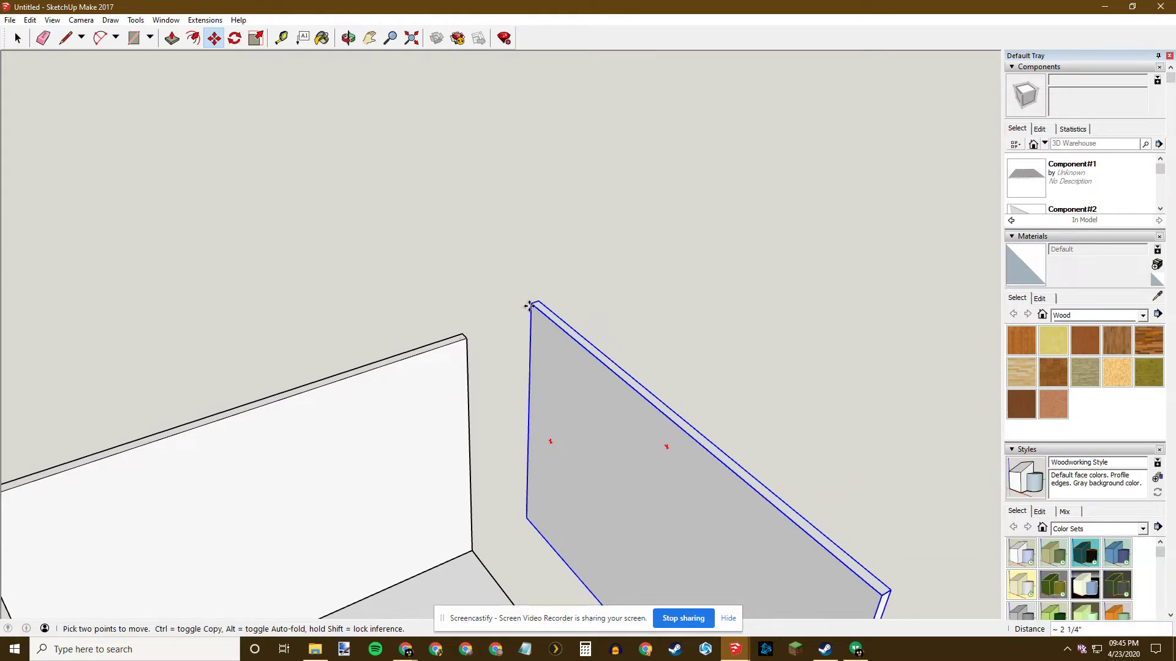
left_click(467, 338)
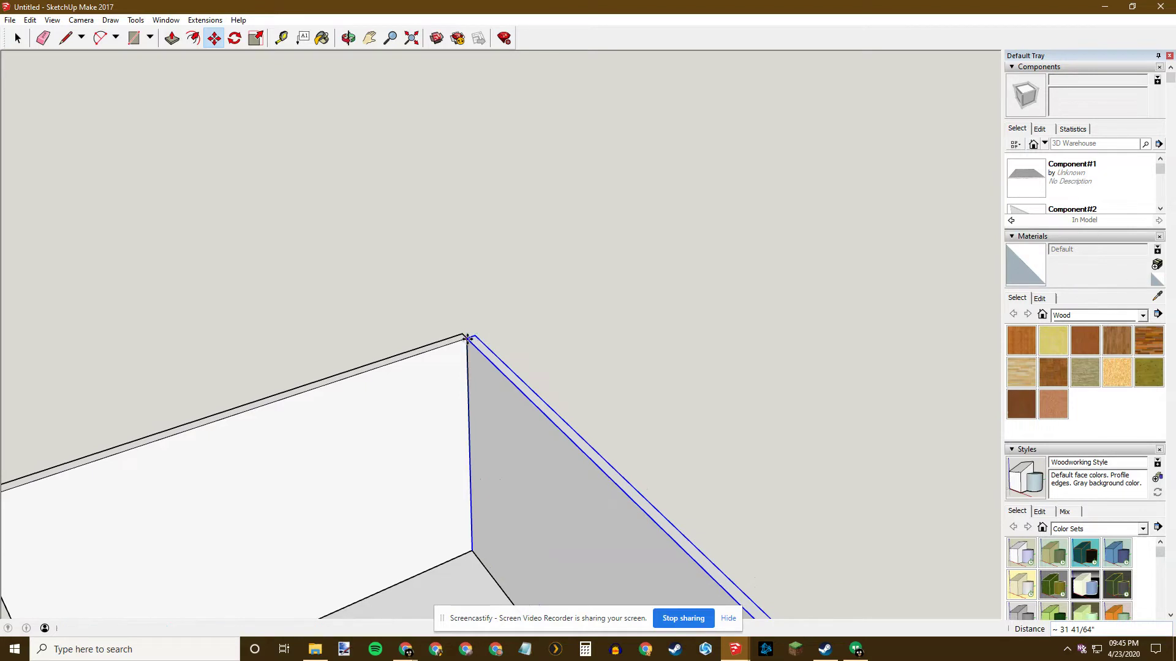
key("space")
left_click(567, 328)
- Try extending the side wall component by pushing its free end face out about 120", and undo the change
mouse_move(567, 329)
middle_mouse_down()
mouse_move(645, 386)
mouse_move(591, 305)
mouse_move(586, 323)
mouse_move(450, 344)
mouse_move(480, 386)
mouse_move(558, 412)
middle_mouse_up()
scroll(620, 414, "down", 5)
left_click(483, 369)
left_click(529, 348)
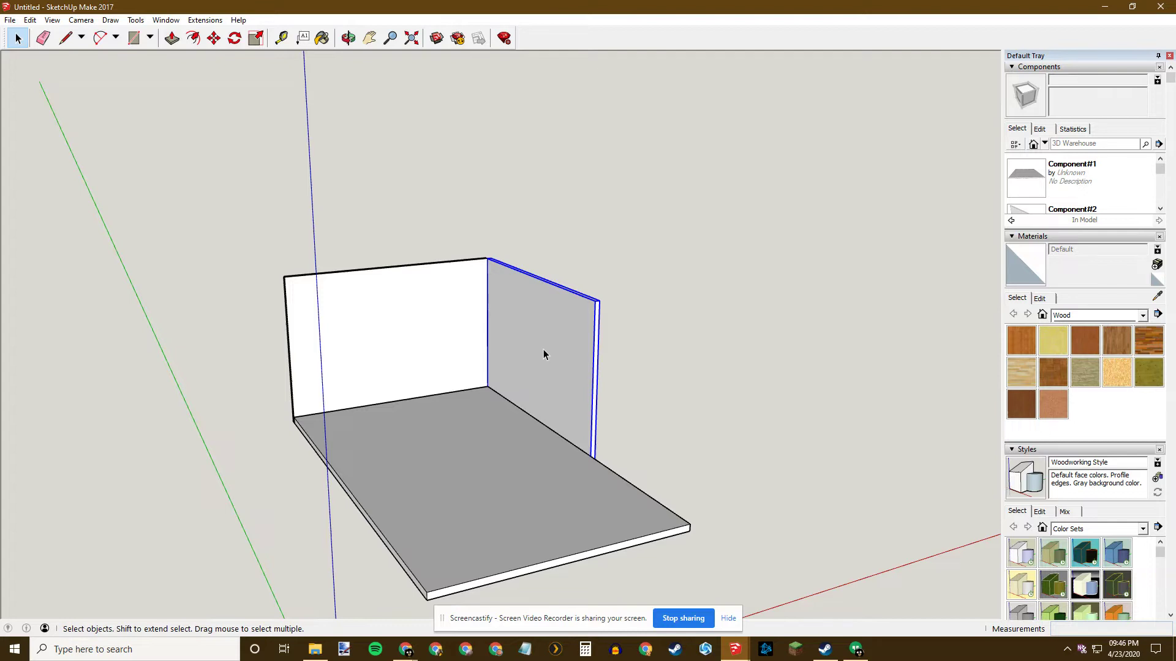
left_click(609, 364)
double_click(567, 343)
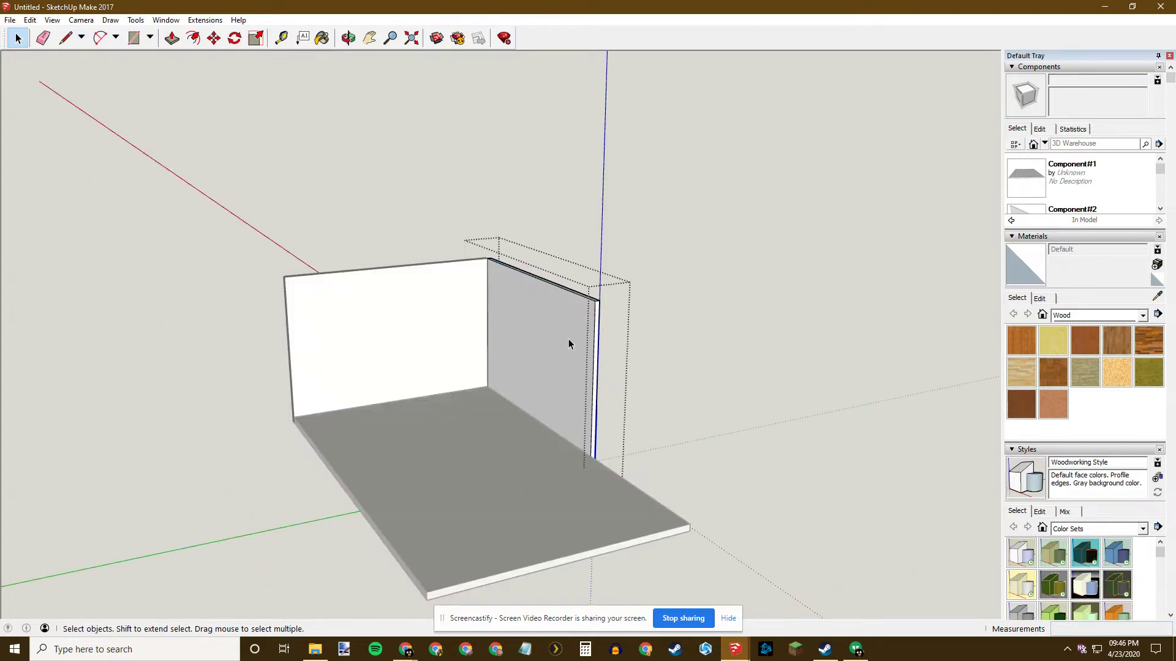
key("p")
left_click_drag(599, 349, 732, 413)
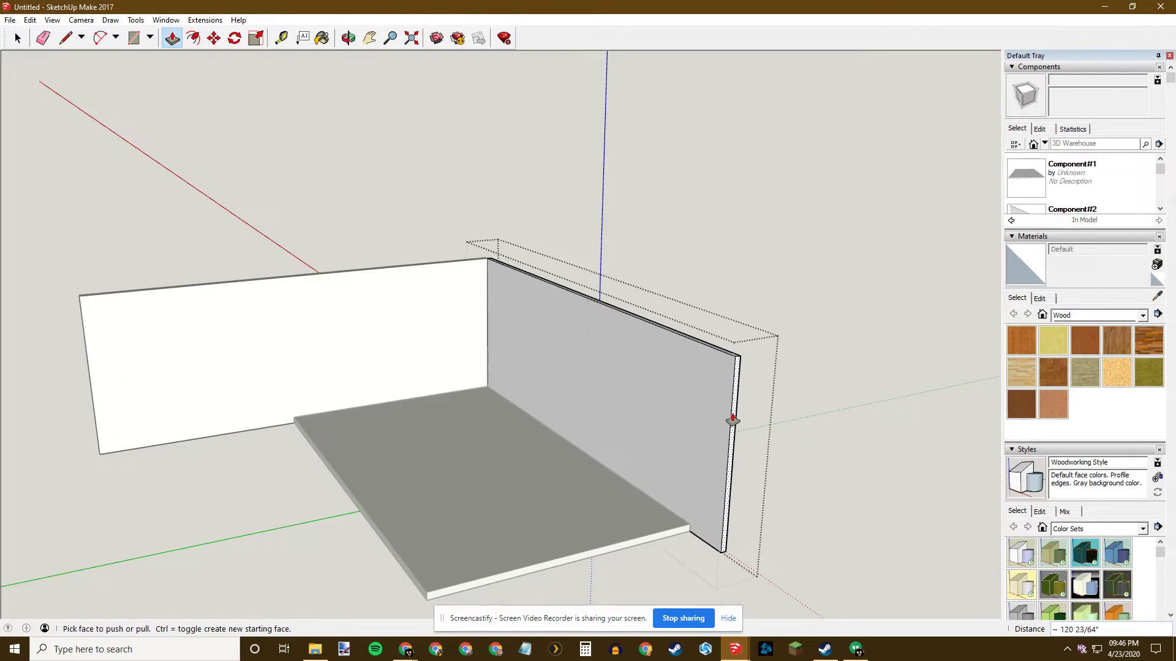
key("ctrl+z")
key("space")
left_click(683, 395)
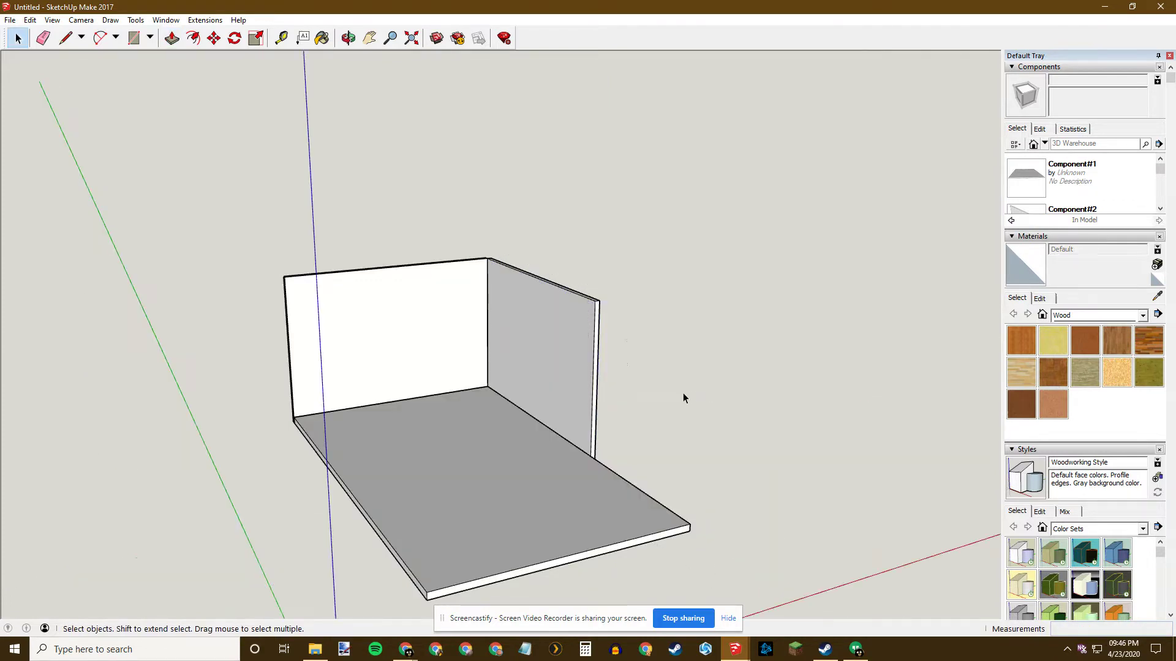
- Make the side wall component unique so it can be edited independently of the end wall
right_click(558, 353)
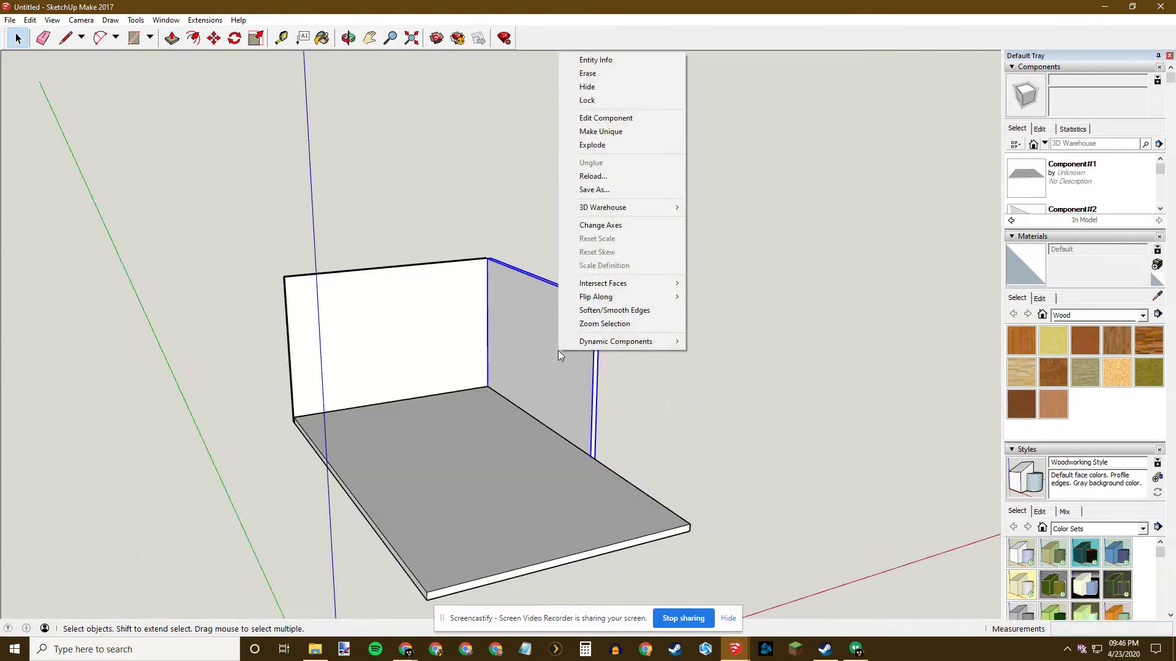
left_click(623, 135)
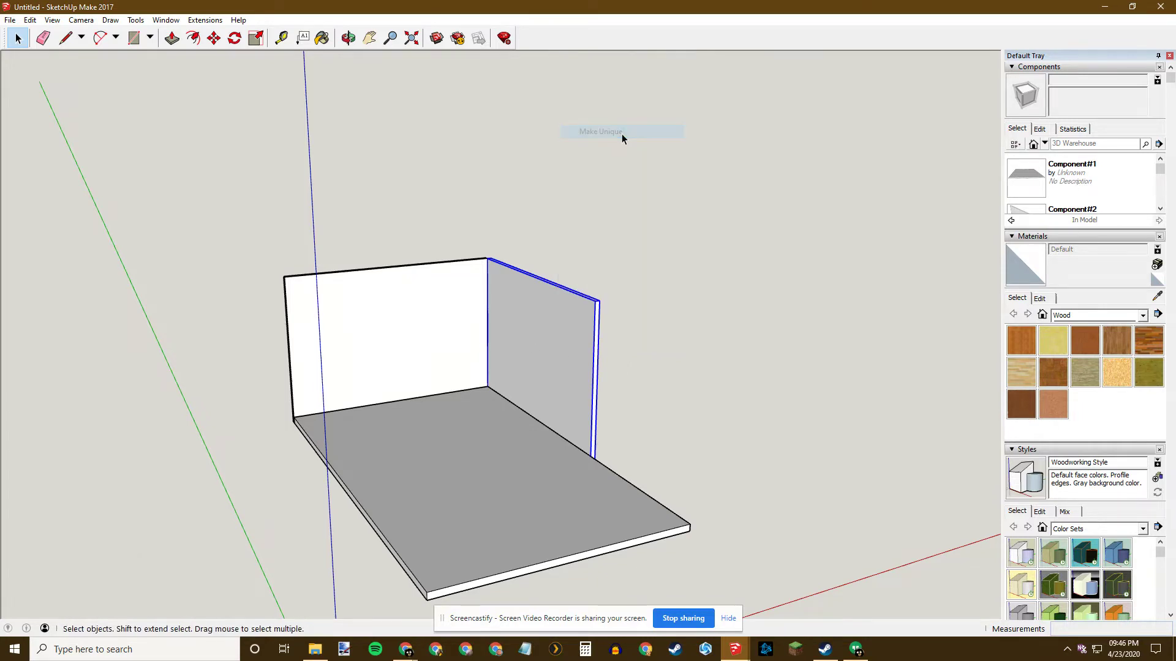
left_click(686, 303)
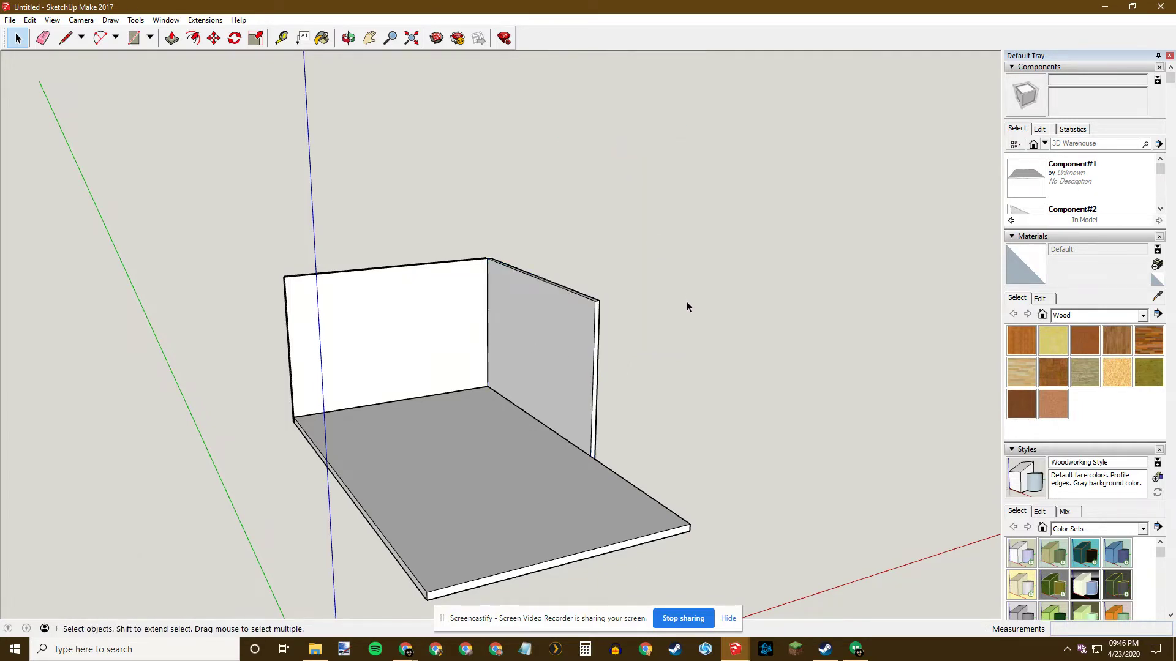
- Open the side wall component and Push/Pull its free end face 96" to line up with the slab's far edge
double_click(554, 316)
key("p")
left_click_drag(598, 345, 661, 538)
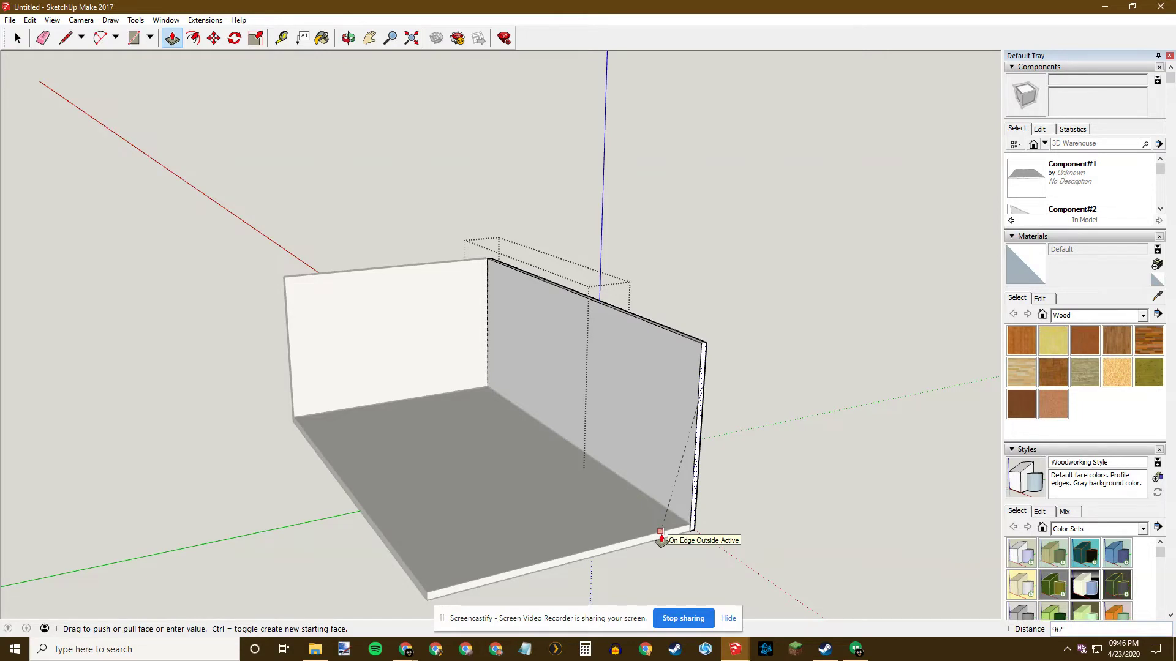
- Finish the side wall's end-face extension at the slab's far edge and close the component
left_click_drag(661, 538, 662, 540)
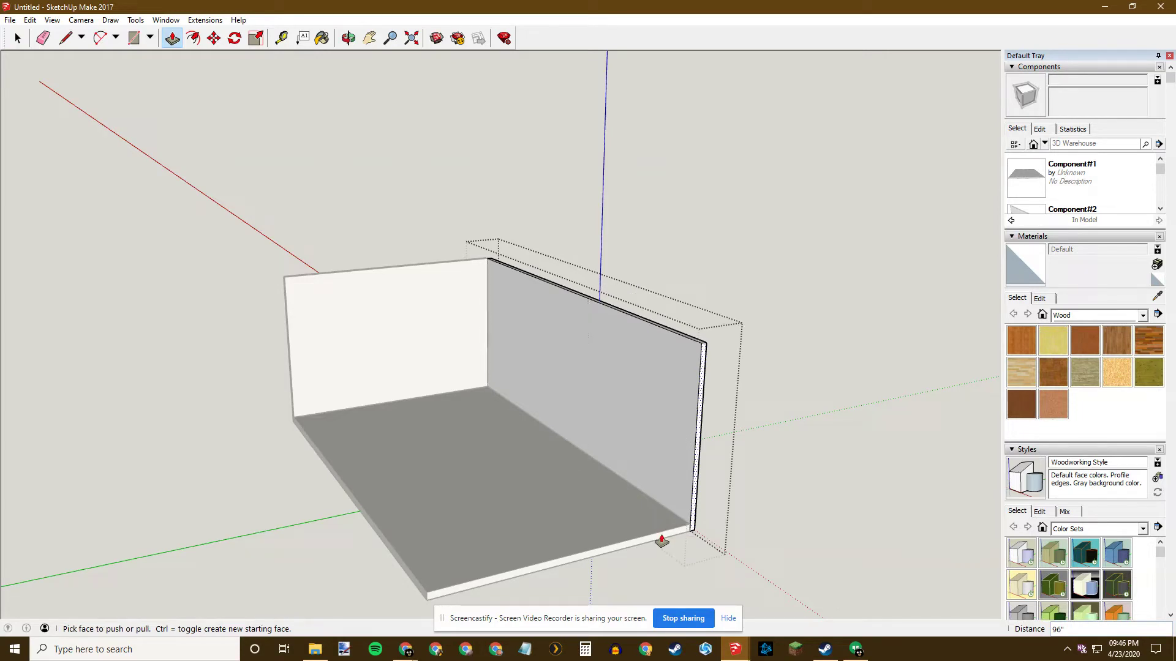
key("space")
left_click(761, 504)
- Reopen the lengthened side wall component for editing, with its inner face and free end in view
middle_click_drag(760, 504, 658, 384)
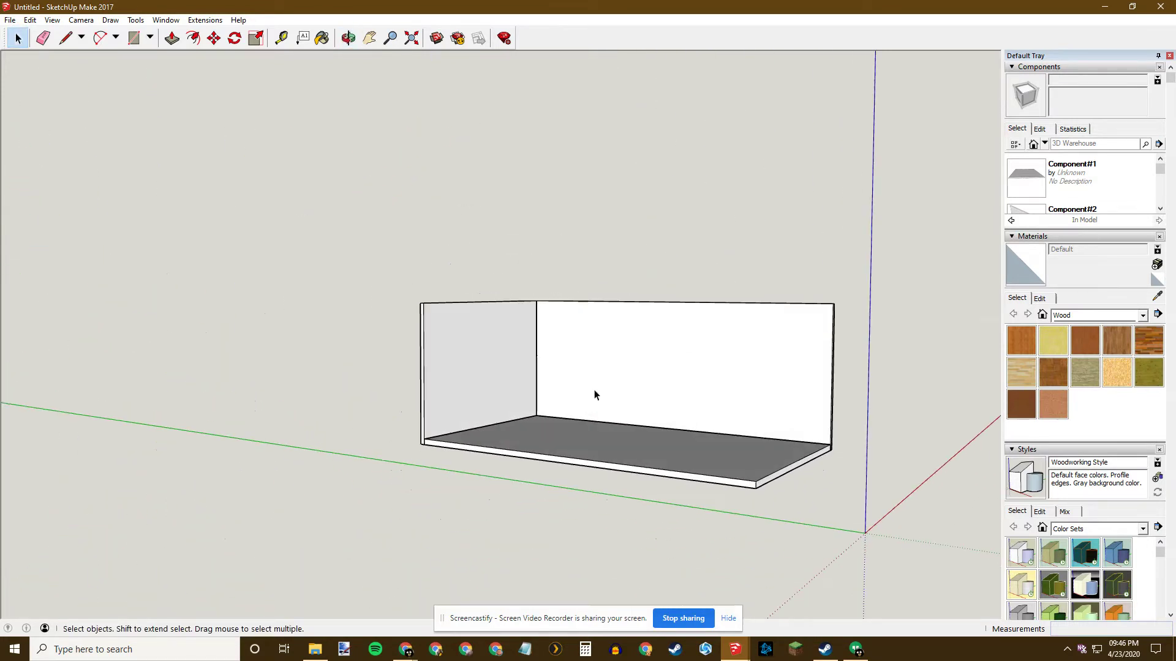
scroll(562, 391, "up", 3)
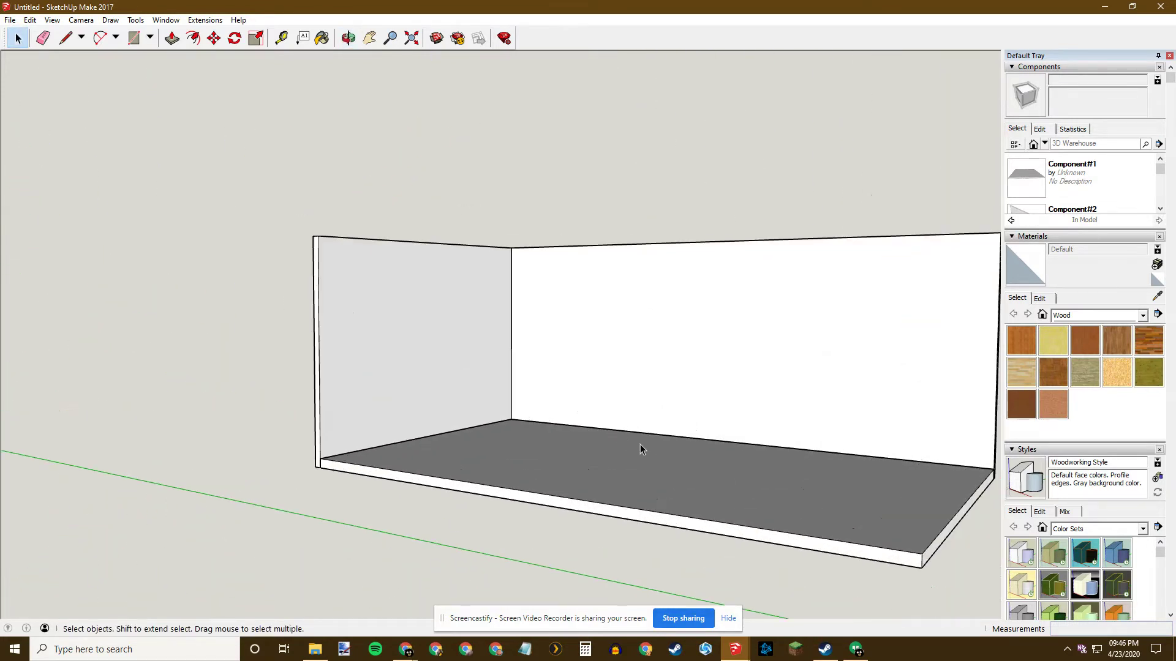
middle_click_drag(561, 436, 686, 471)
middle_click_drag(761, 470, 575, 512)
scroll(606, 460, "up", 5)
middle_click_drag(623, 439, 533, 415)
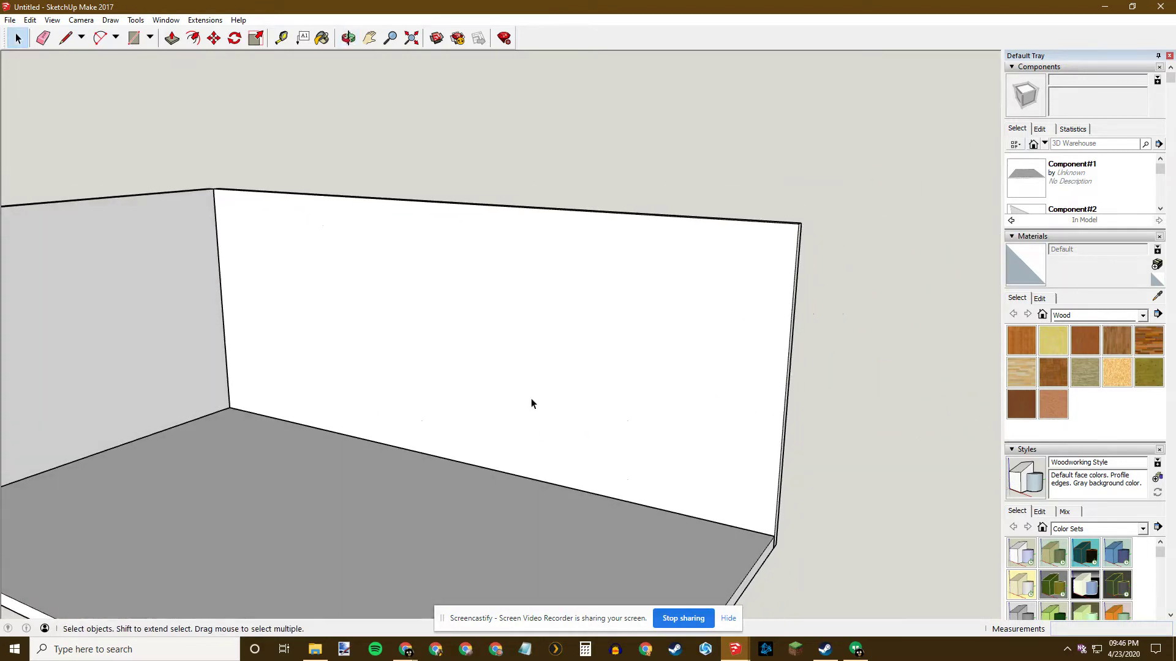
middle_click_drag(483, 361, 592, 410)
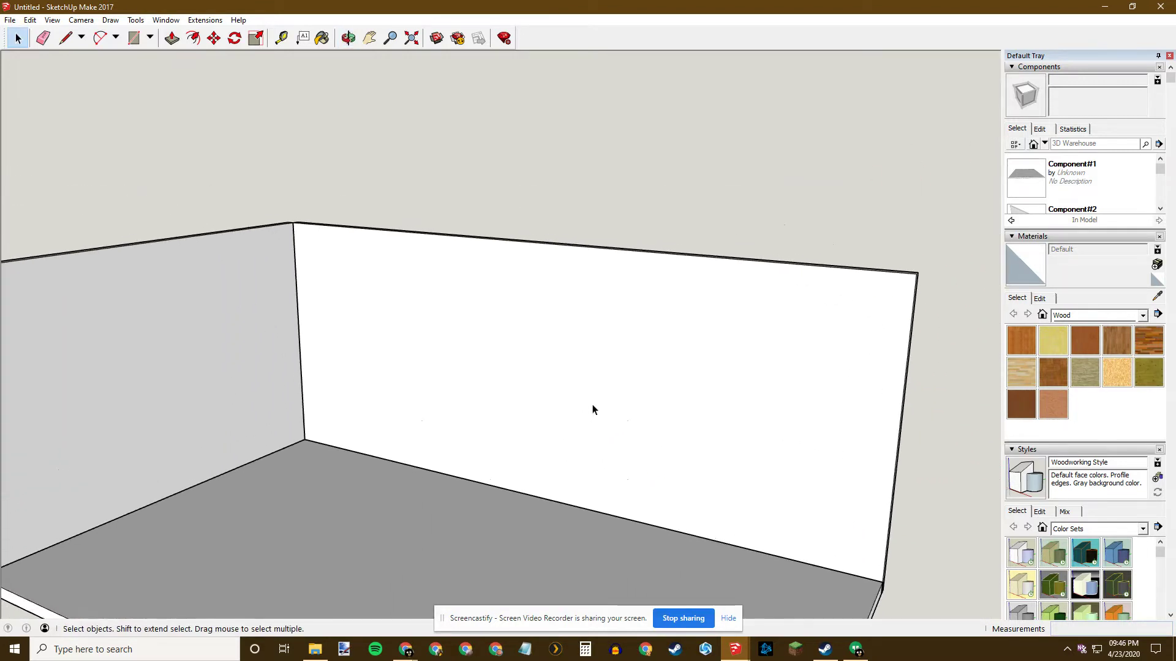
double_click(569, 345)
scroll(667, 453, "up", 1)
scroll(672, 486, "down", 3)
middle_click_drag(717, 480, 638, 523)
scroll(590, 533, "up", 4)
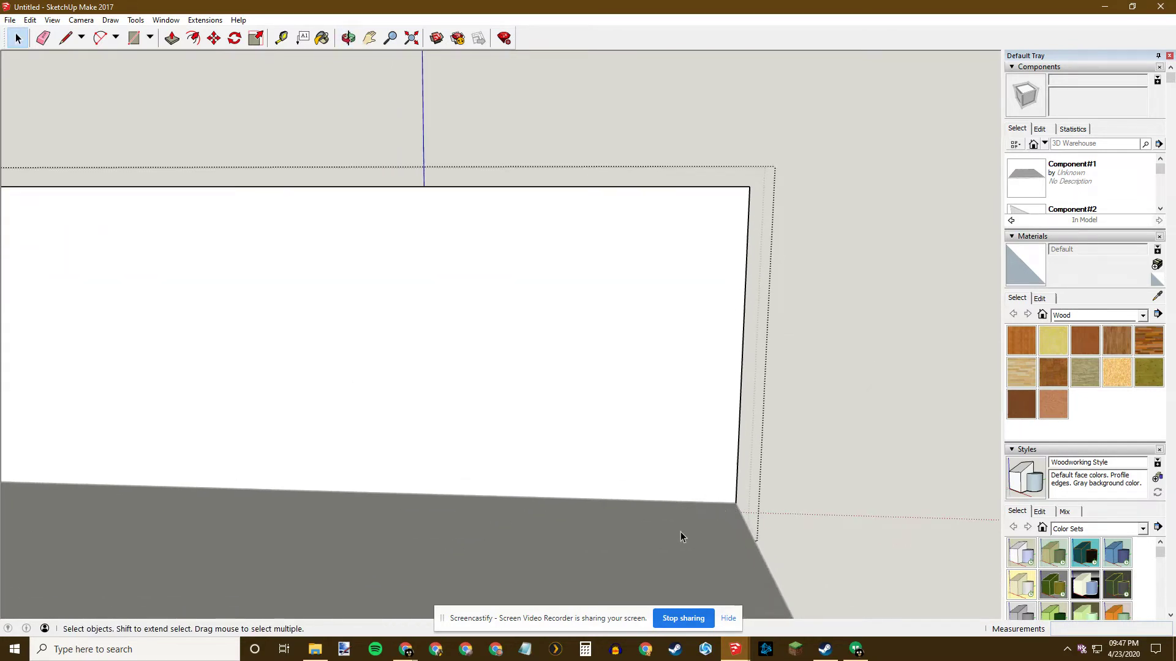
- Place a guide 36" along the side wall's bottom edge from its free-end inside corner
key("t")
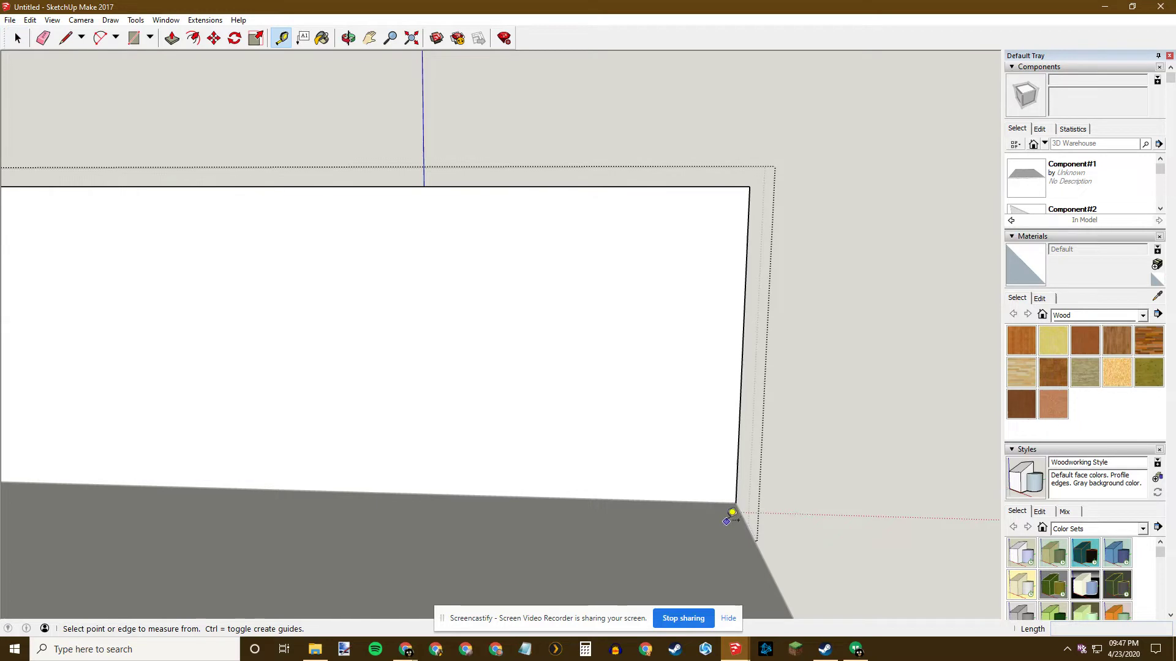
left_click(737, 501)
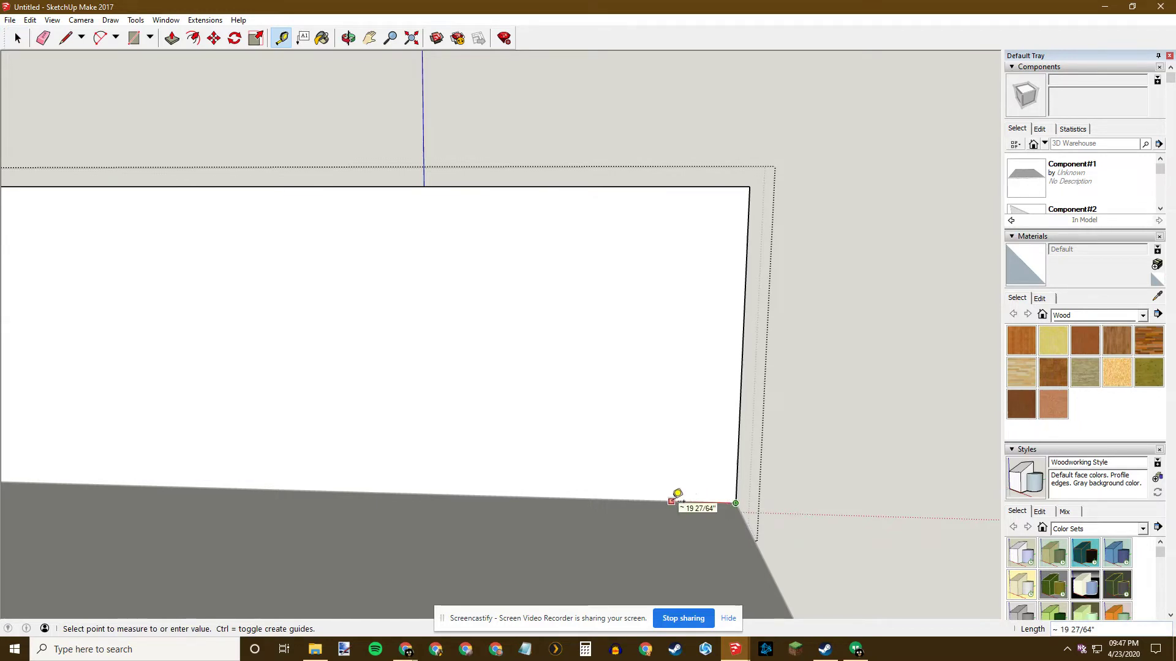
type("3")
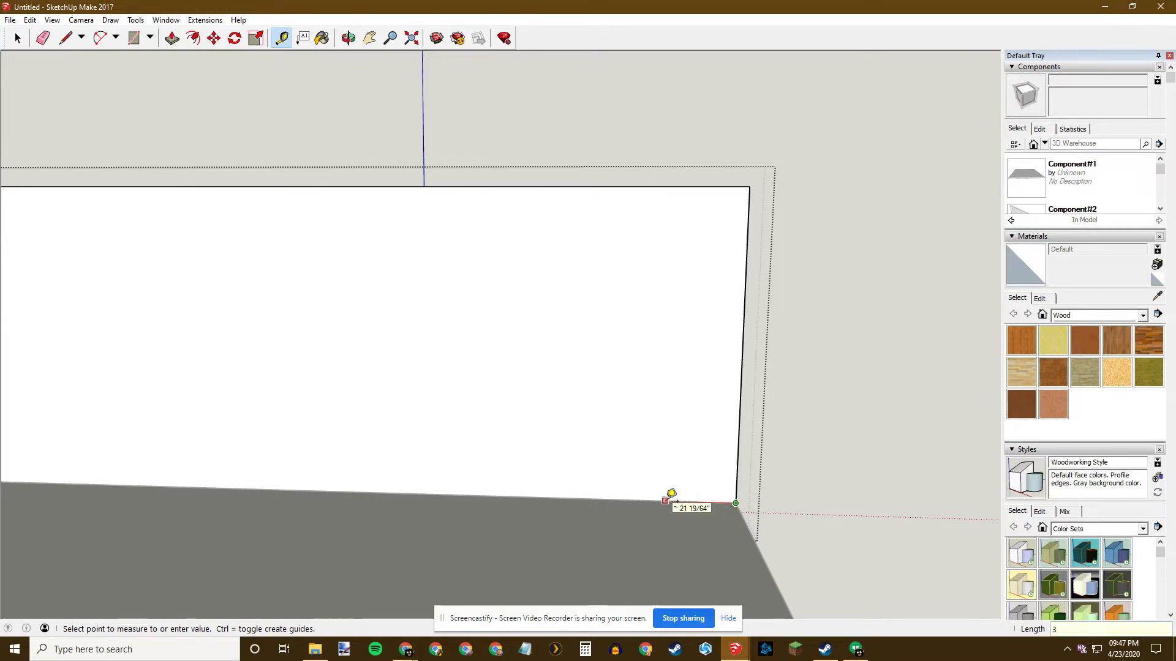
type("6")
key("Return")
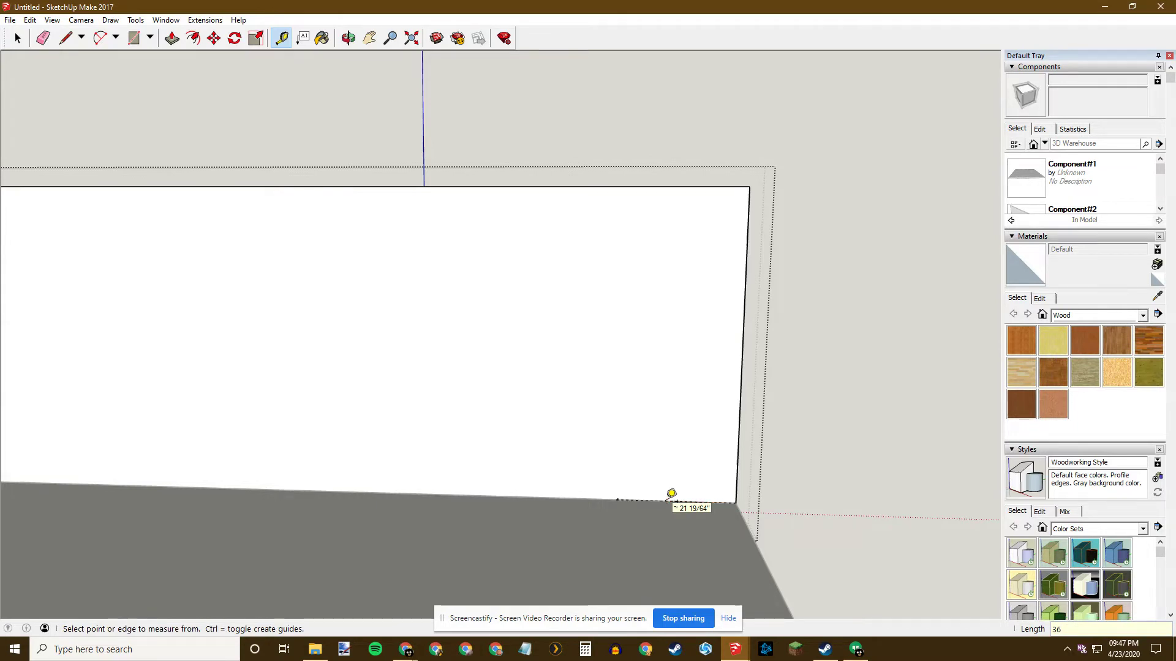
scroll(643, 539, "up", 4)
scroll(610, 454, "up", 1)
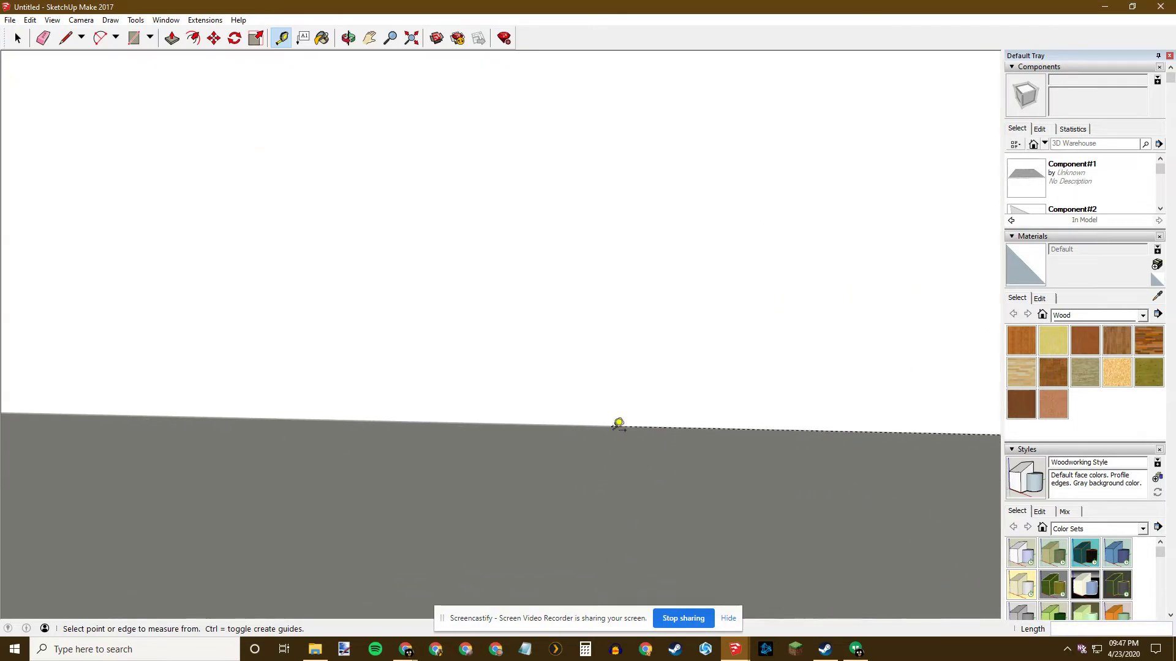
- Draw a door outline from the guide's end: 66" up, 36" across towards the end wall, and back down to the wall's bottom edge
scroll(613, 451, "down", 3)
middle_click_drag(604, 459, 637, 532)
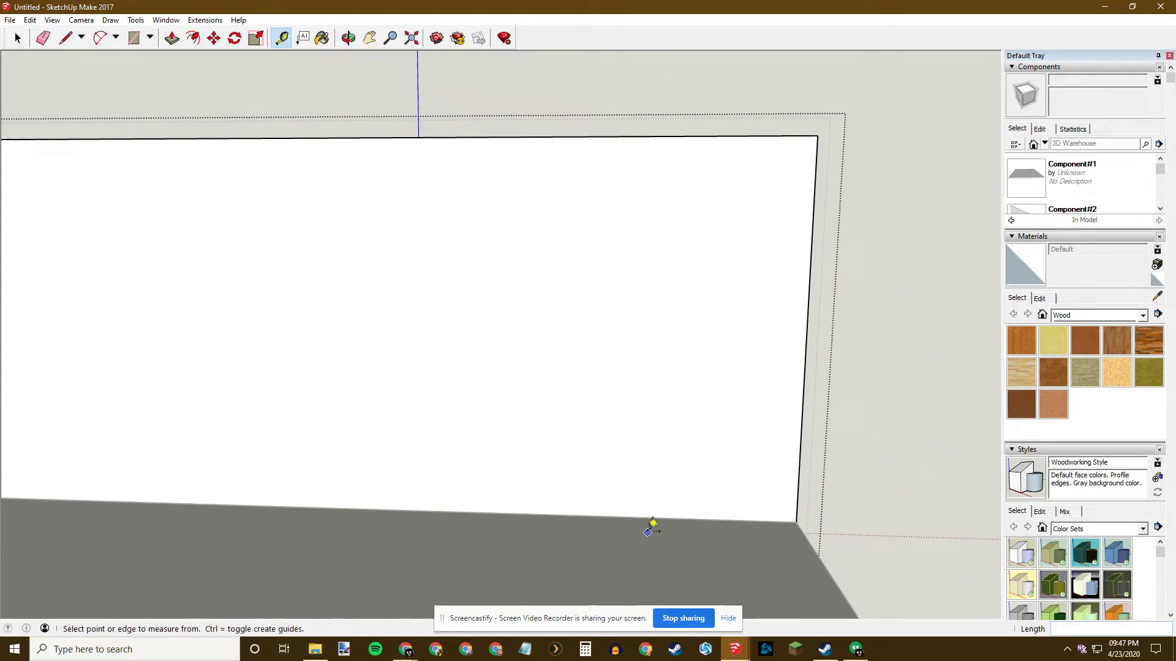
key("l")
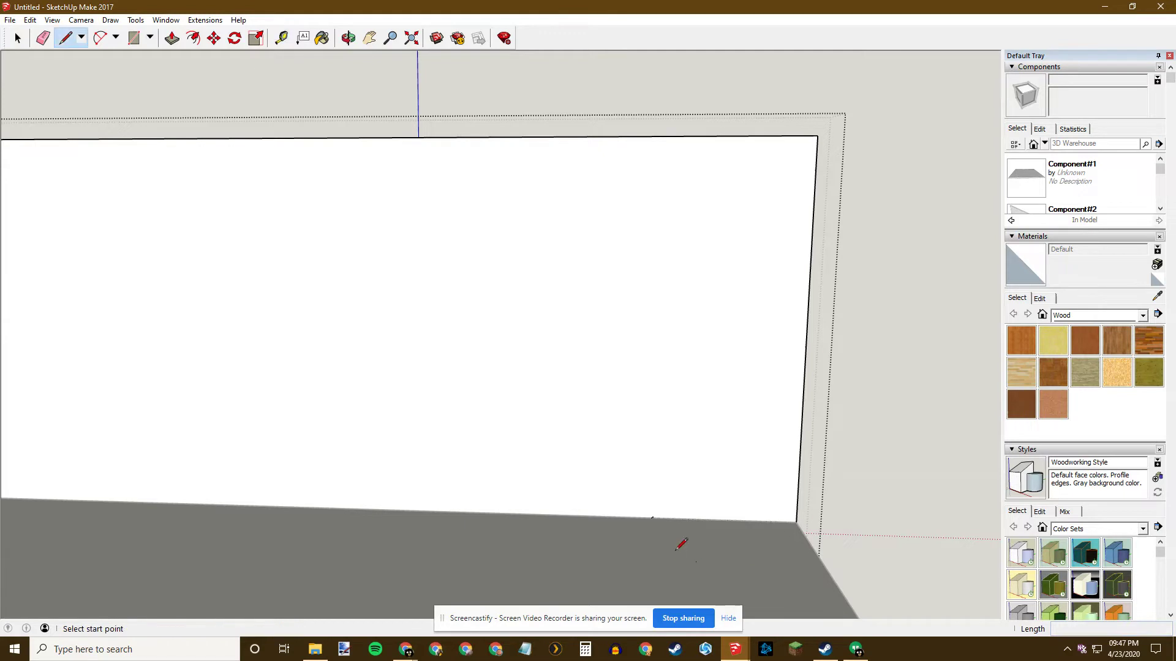
left_click(653, 518)
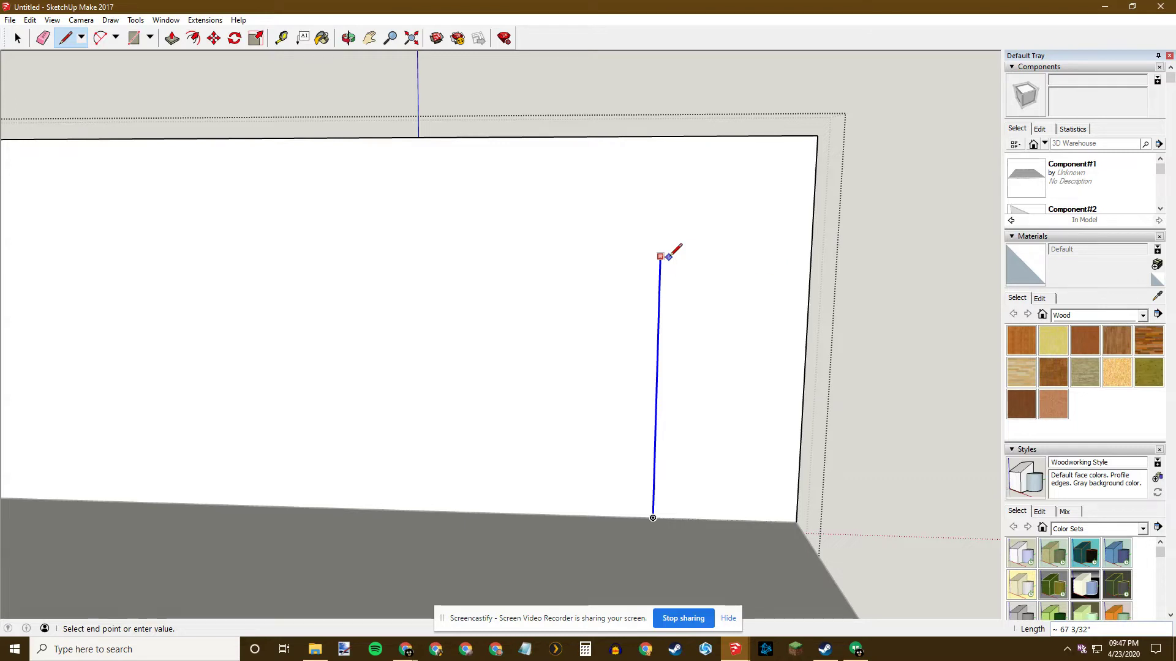
type("66")
key("Return")
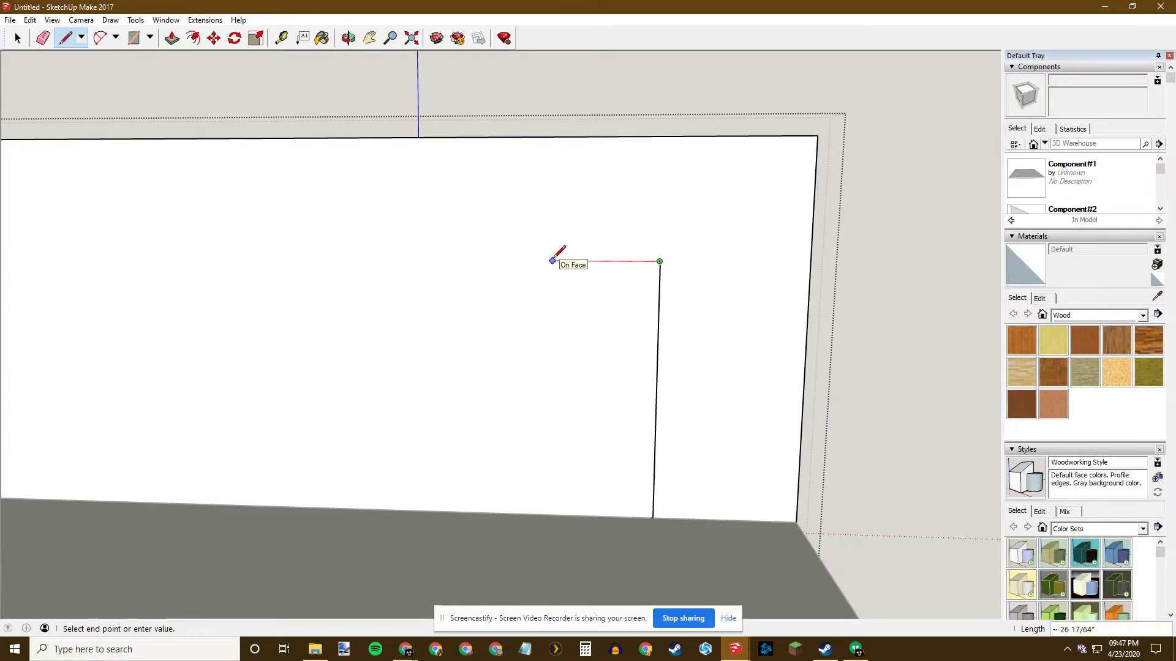
type("36")
key("Return")
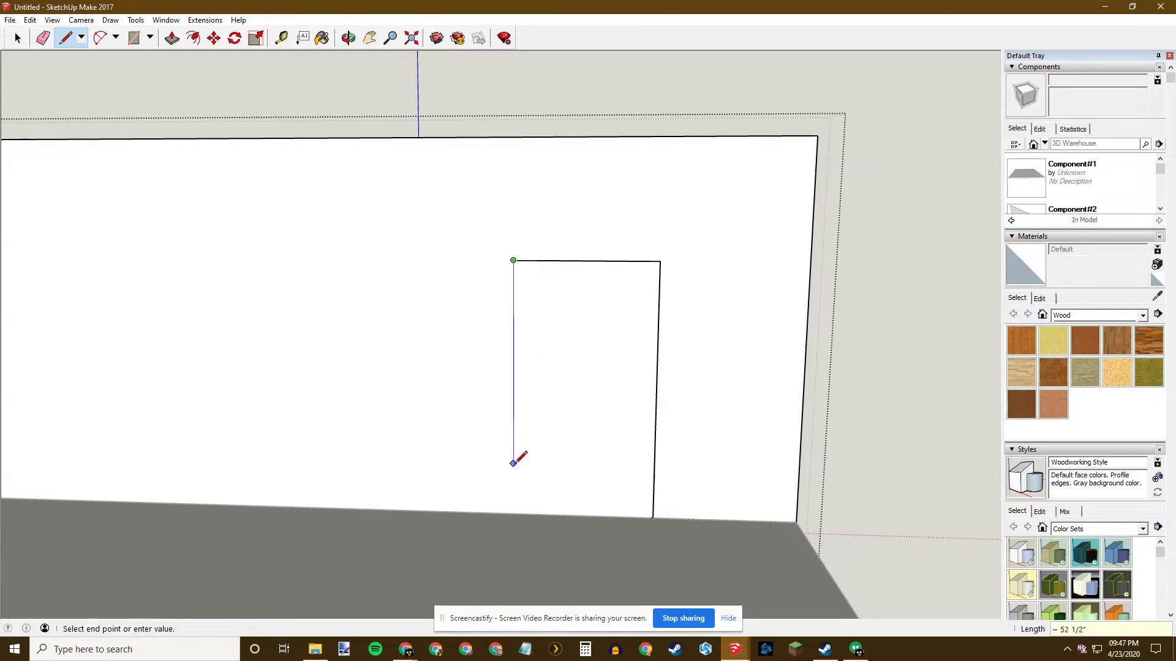
left_click(512, 513)
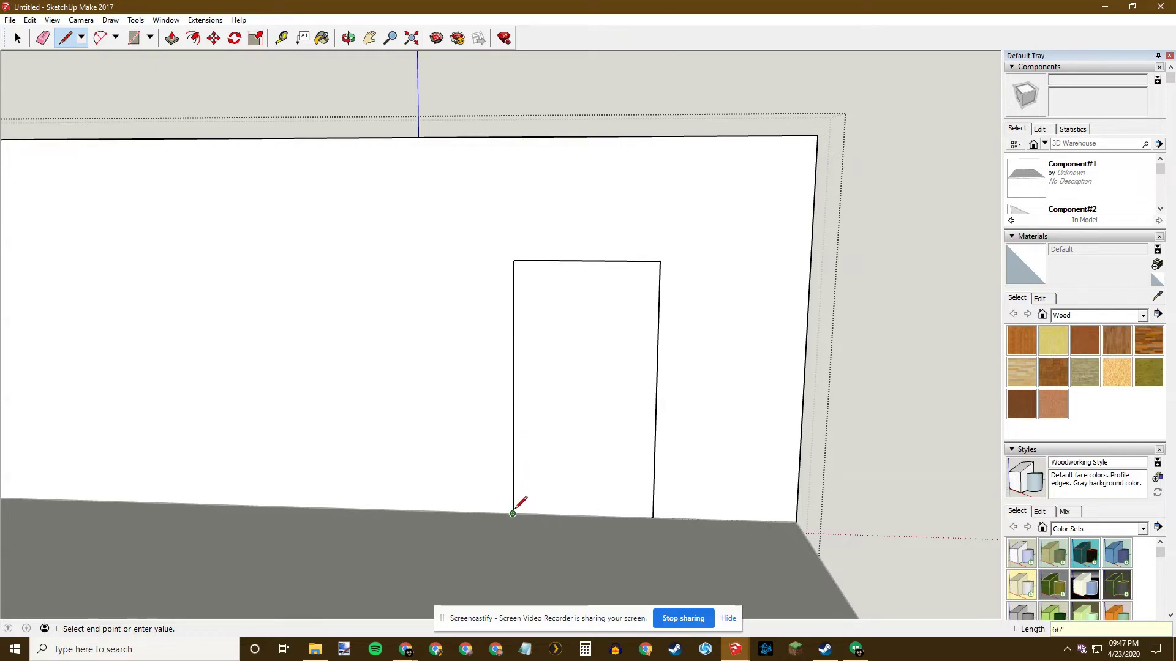
key("space")
- Check whether the door outline forms its own face, separate from the rest of the side wall
middle_click_drag(780, 478, 630, 494)
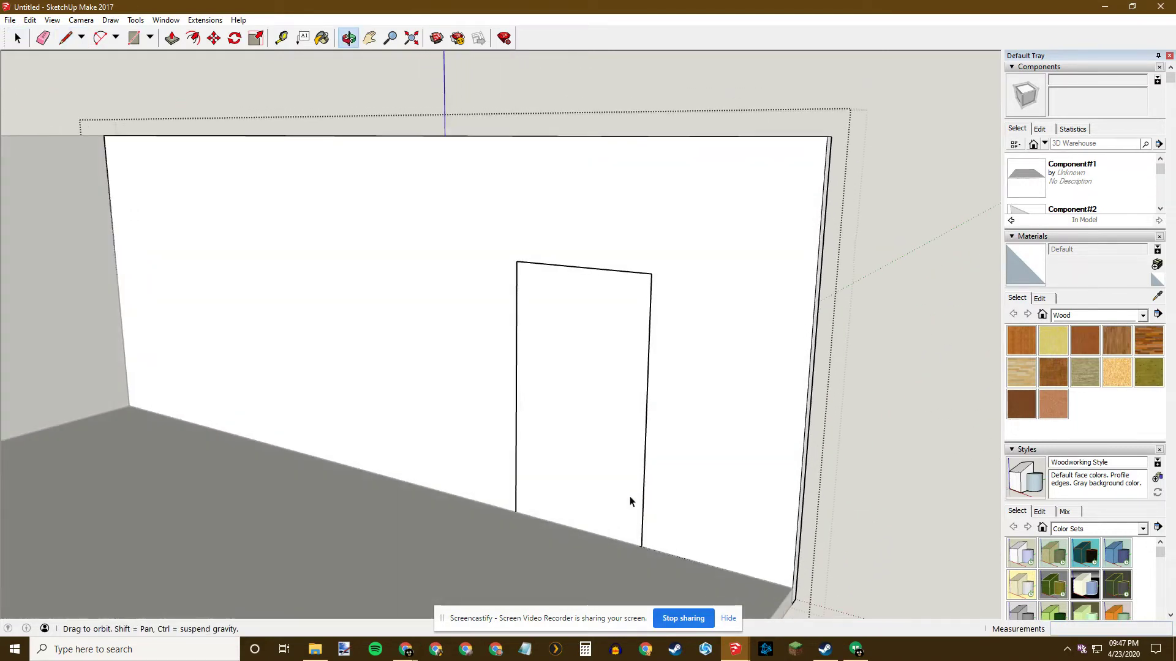
middle_click_drag(435, 487, 428, 554)
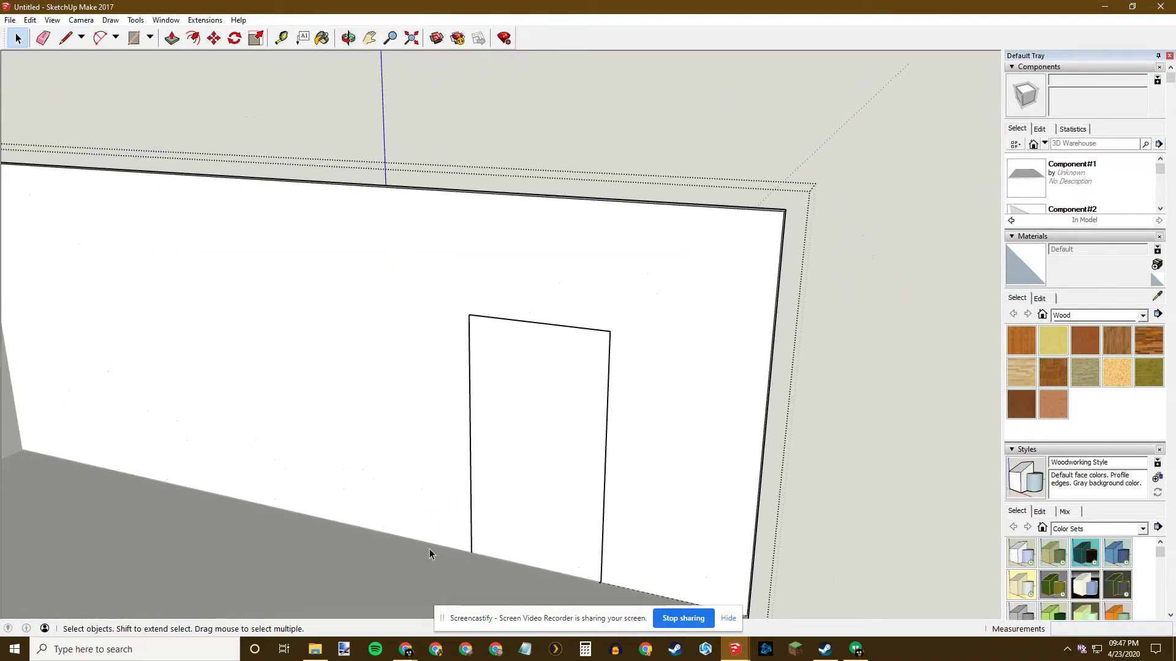
scroll(469, 544, "up", 1)
key("p")
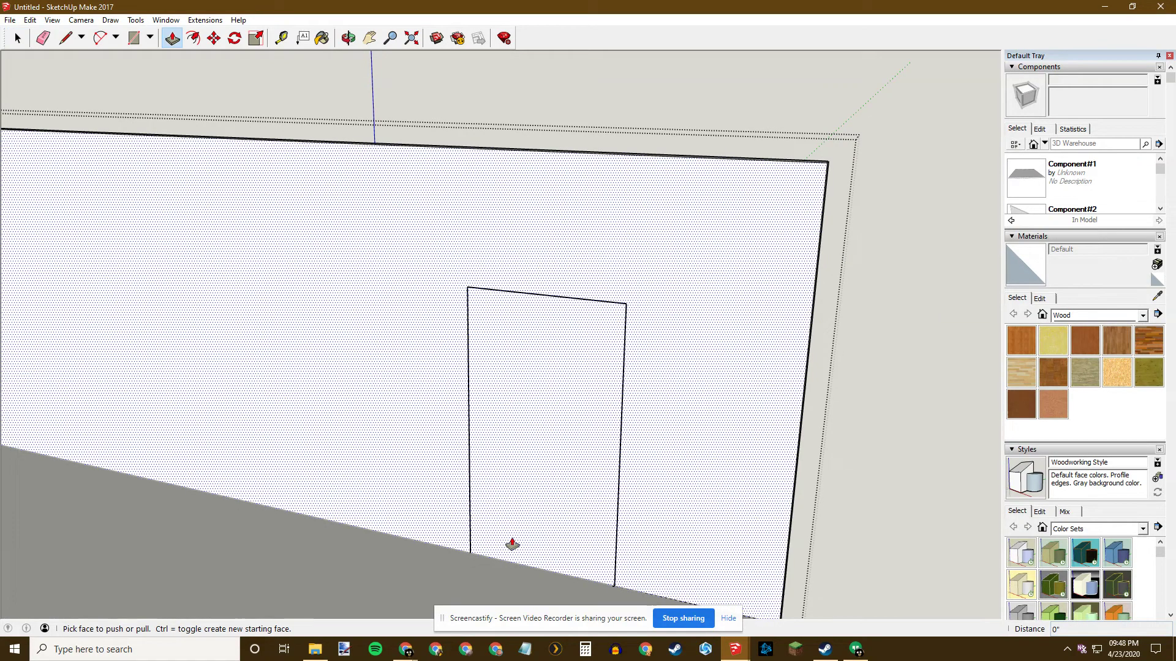
key("space")
left_click(684, 408)
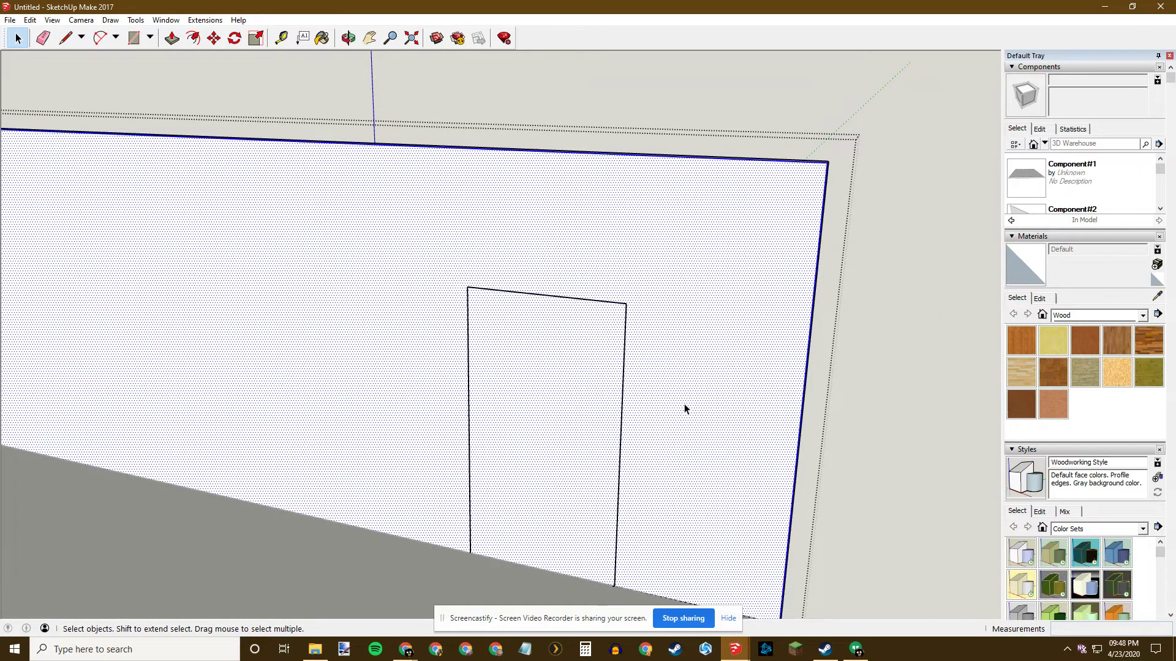
left_click(909, 405)
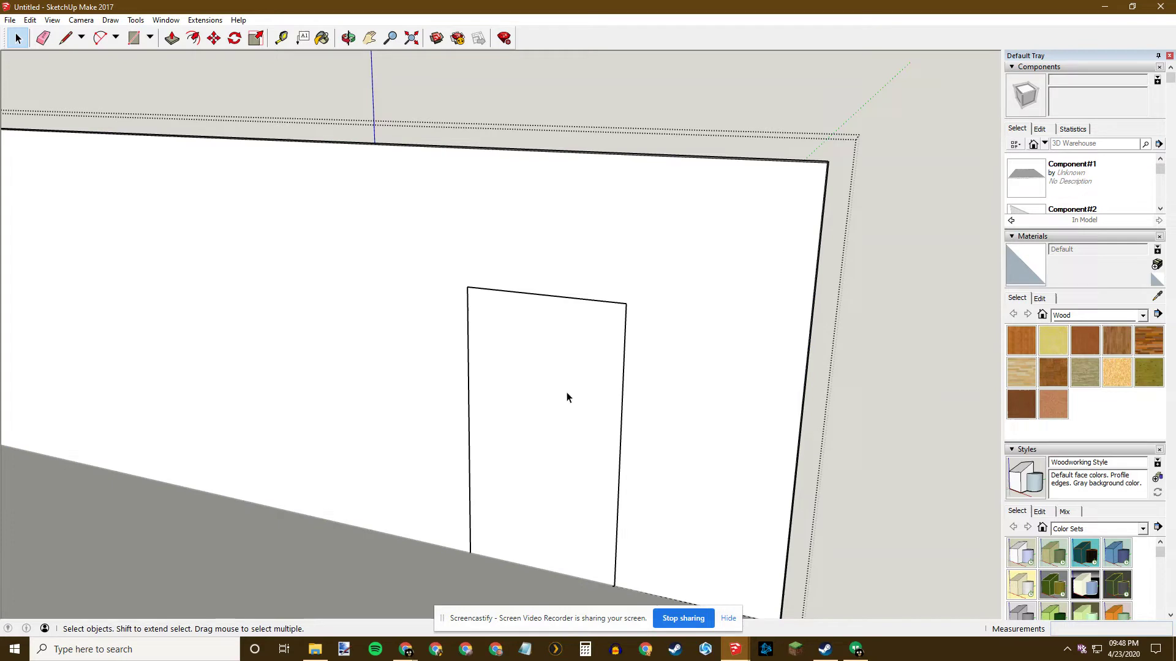
key("space")
- Close the door outline with a line along the wall's bottom edge between its two lower corners
middle_click_drag(549, 409, 564, 333)
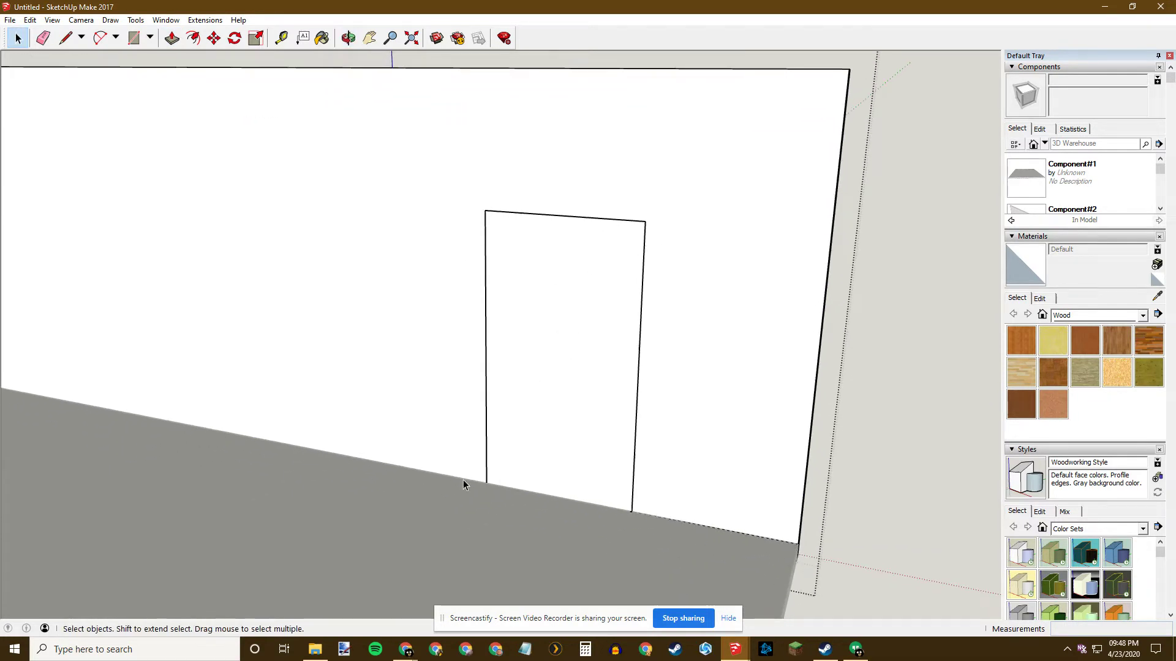
scroll(516, 496, "up", 3)
scroll(479, 491, "down", 3)
middle_click_drag(479, 491, 468, 518)
key("l")
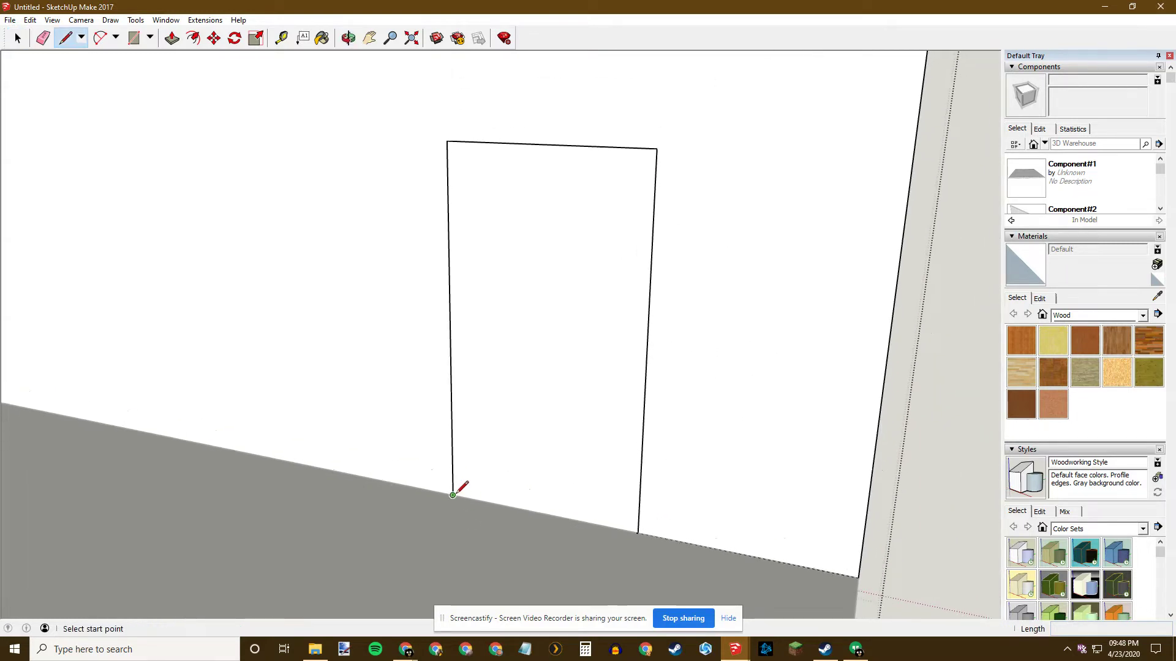
left_click(453, 495)
left_click(638, 533)
key("space")
- Try to Push/Pull the door face back through the side wall's thickness
scroll(621, 502, "down", 3)
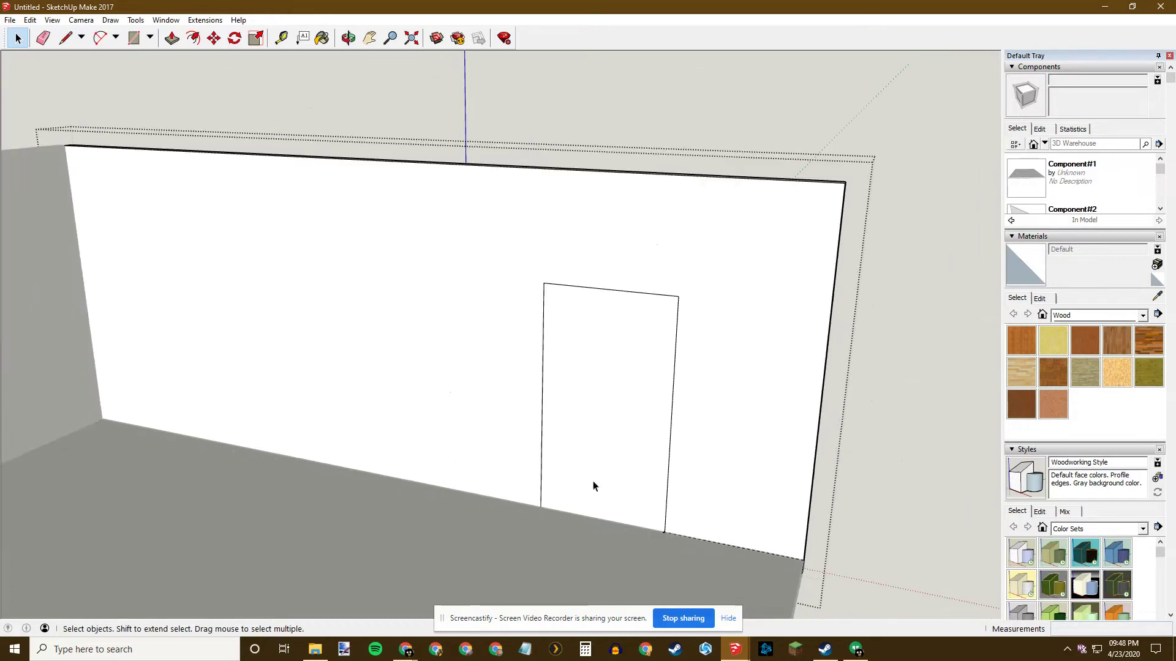
middle_click_drag(534, 476, 523, 527, "shift")
key("p")
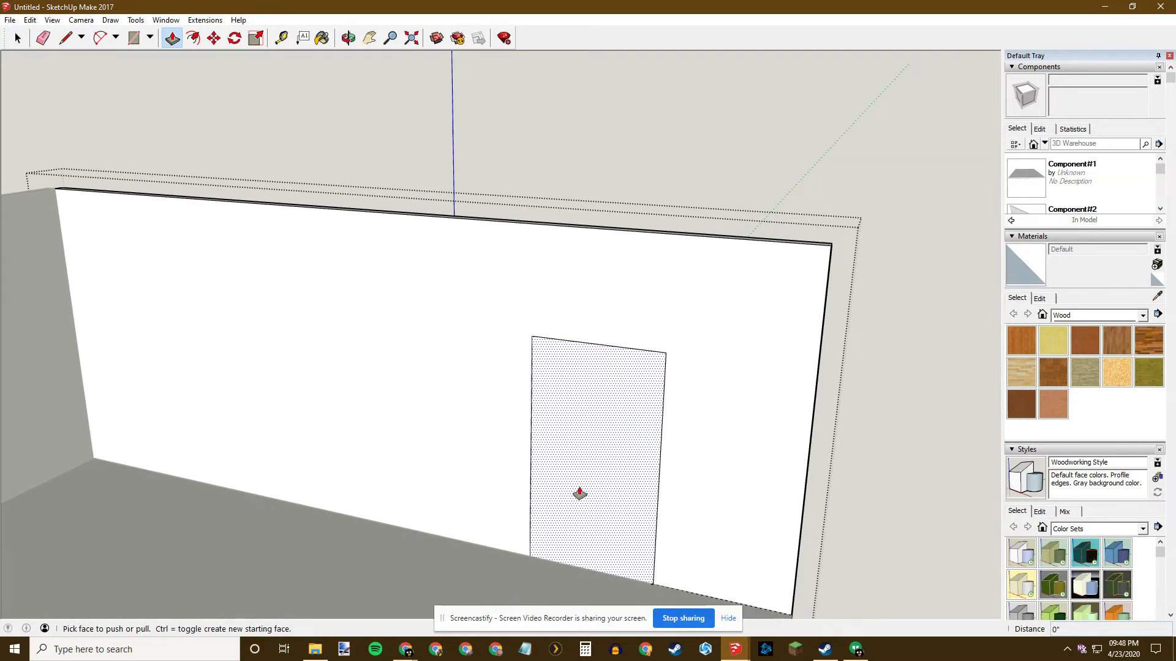
left_click(579, 493)
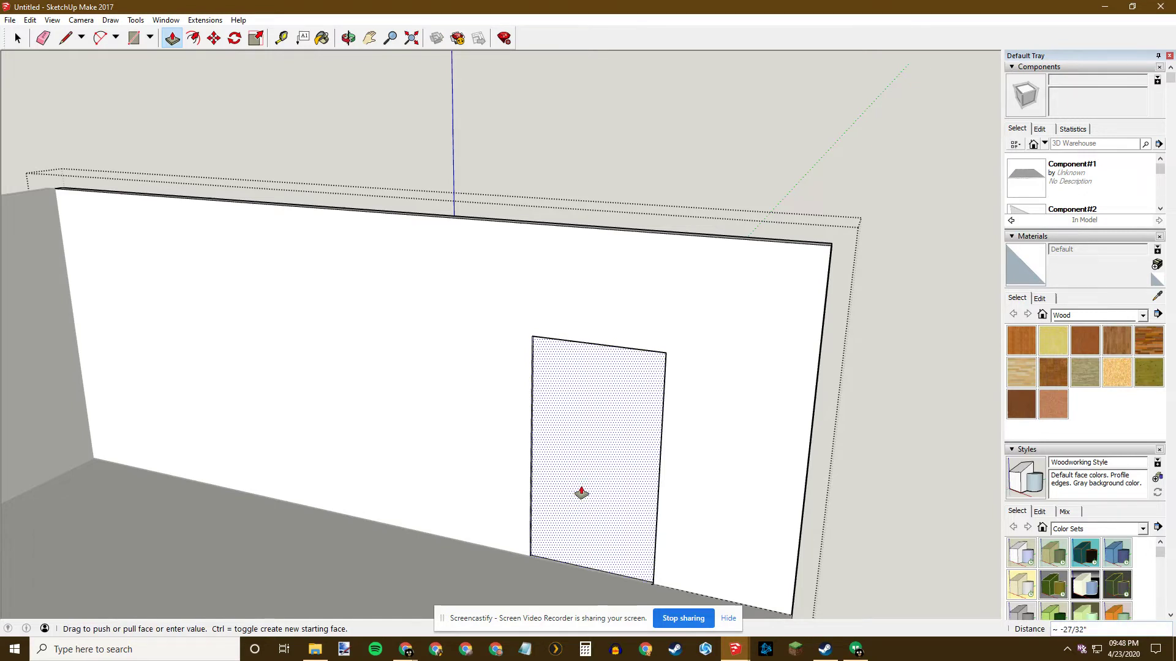
middle_click_drag(845, 360, 637, 362)
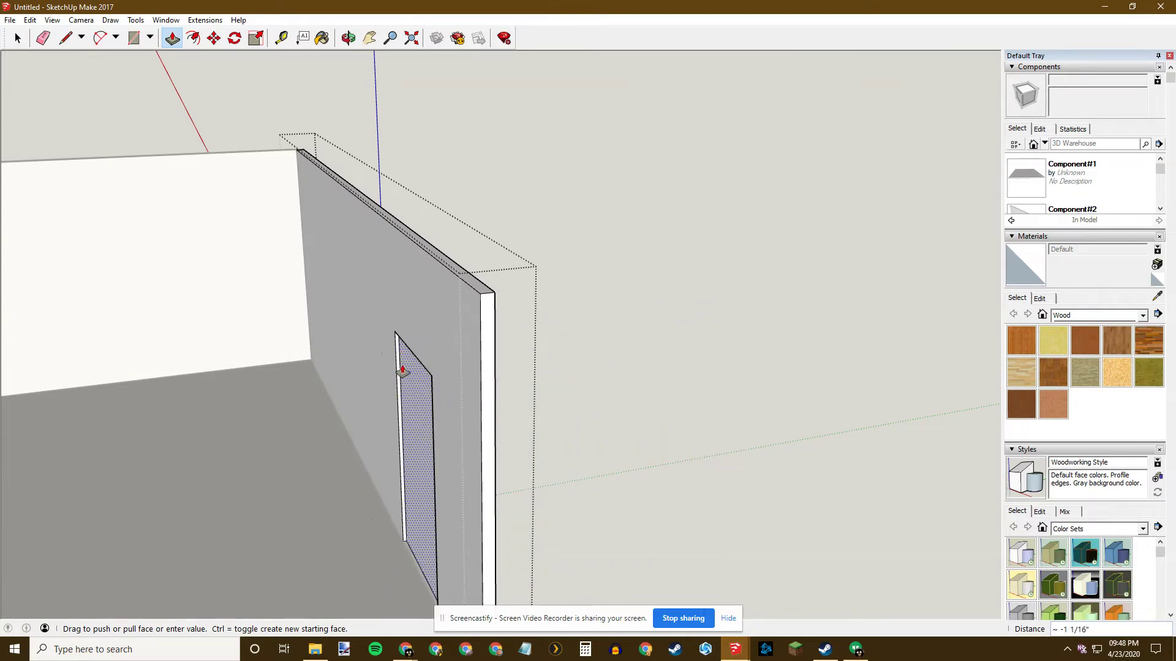
middle_click_drag(432, 416, 614, 475)
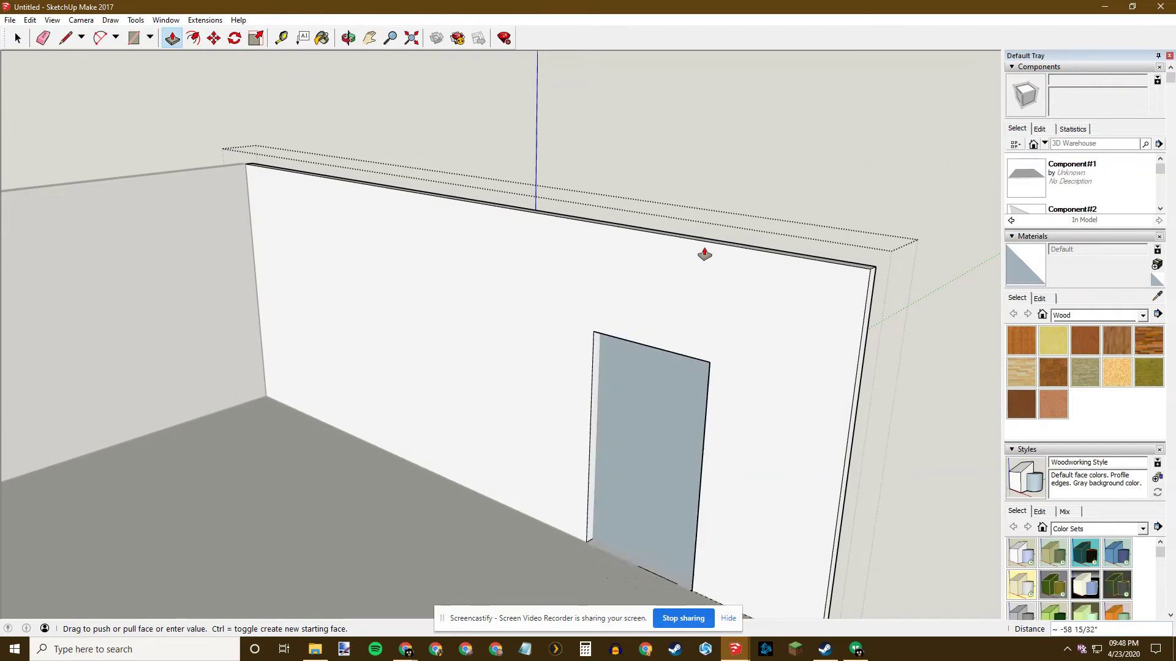
middle_click_drag(866, 328, 579, 301)
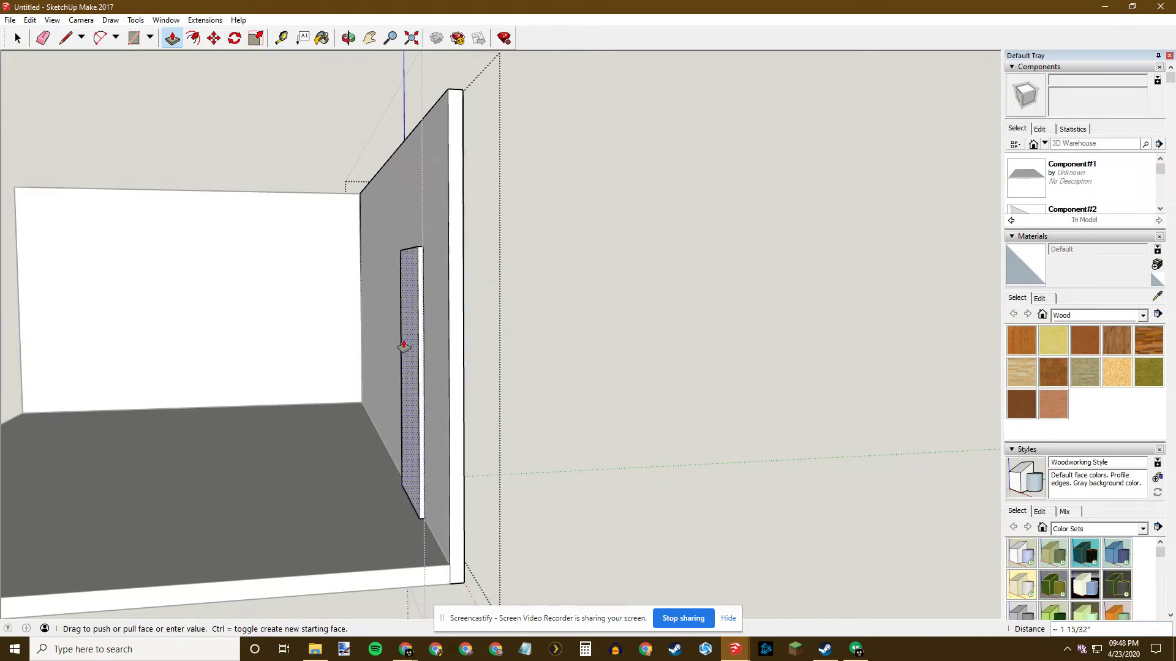
middle_click_drag(429, 287, 556, 343)
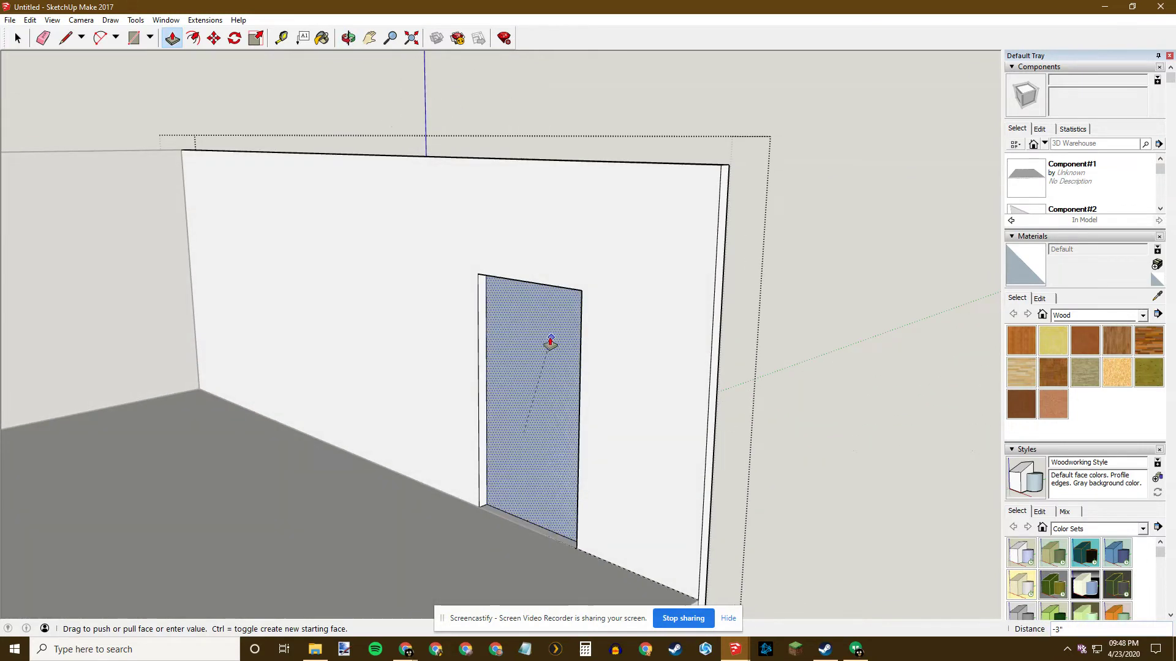
left_click(526, 319)
middle_click_drag(478, 393, 630, 388)
left_click(636, 382)
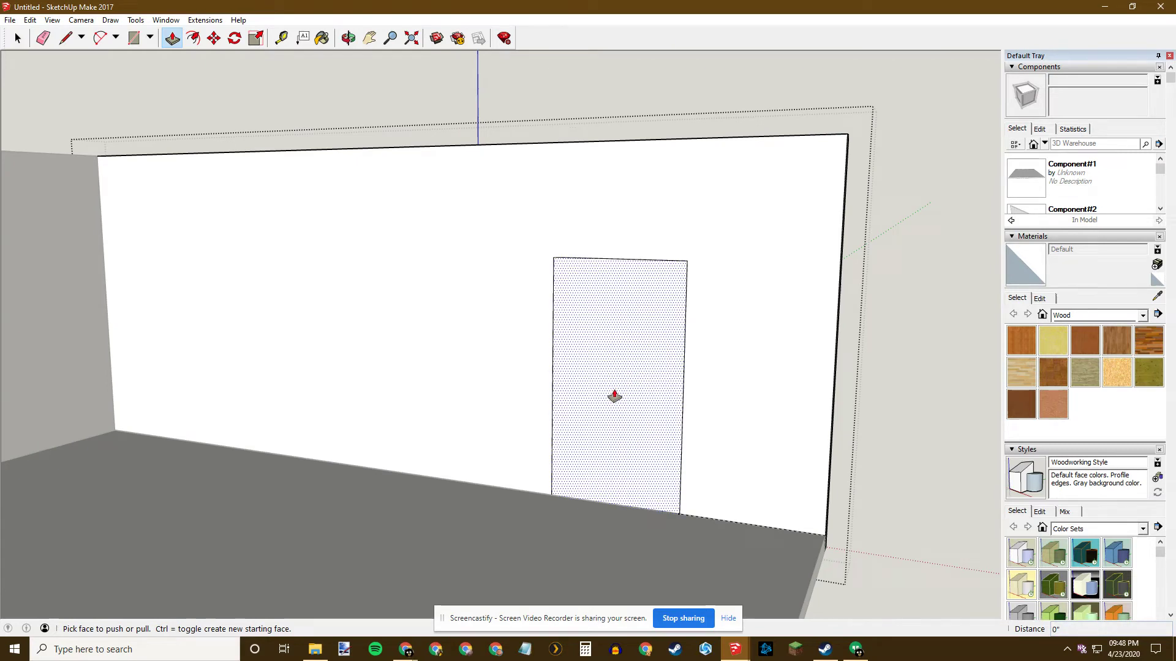
- Push the door face 3" through the side wall to cut out the doorway
left_click(617, 397)
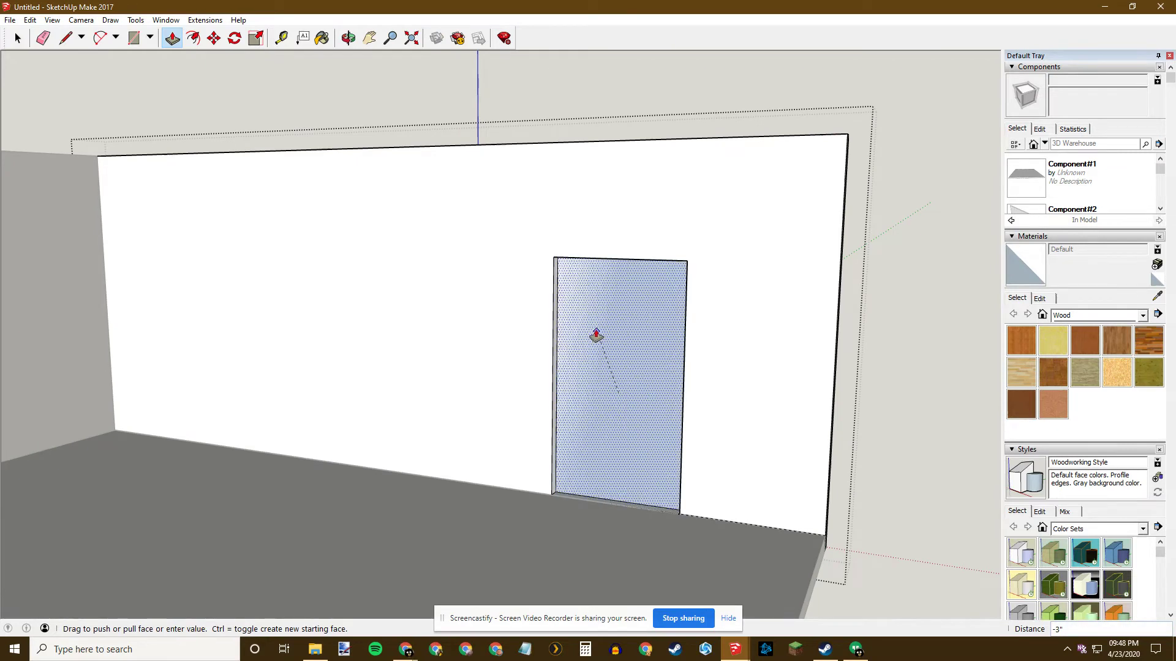
left_click(558, 268)
middle_click_drag(599, 339, 497, 372)
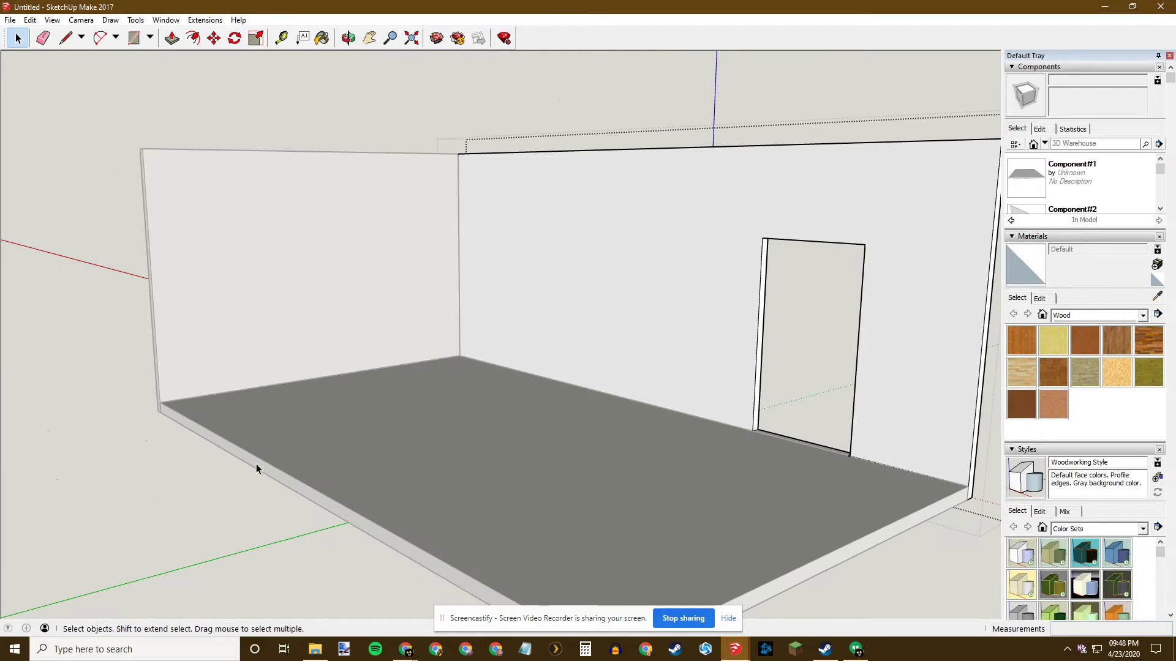
middle_click_drag(384, 318, 381, 362)
scroll(380, 362, "down", 5)
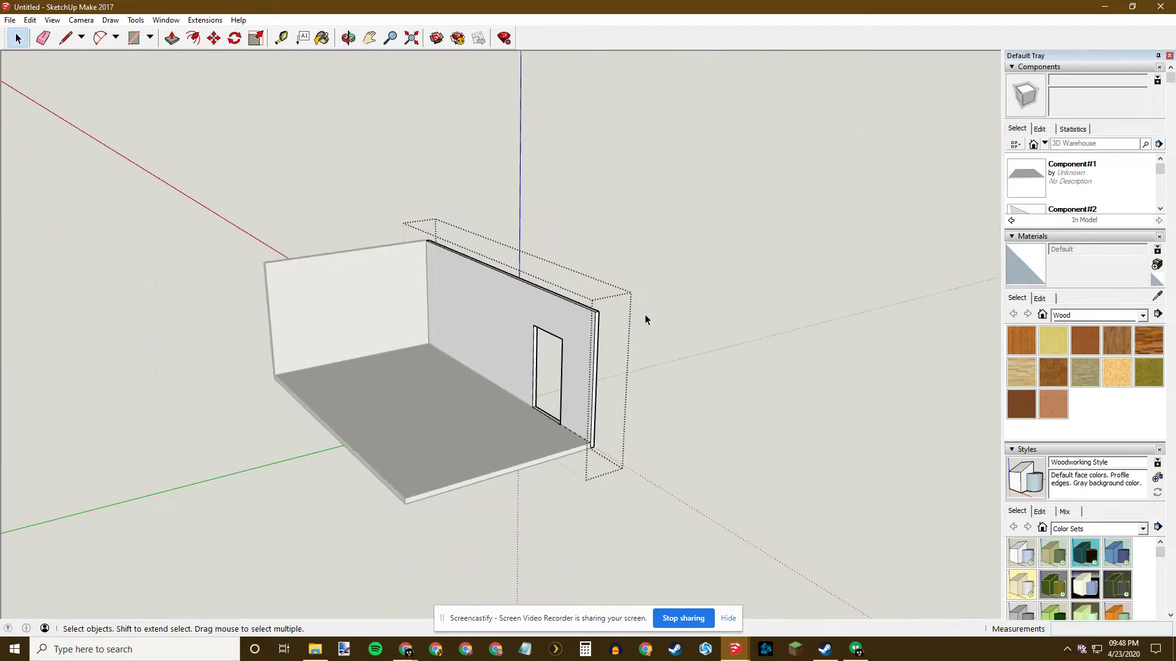
- Examine the doorway cut through the side wall from inside the room
middle_click_drag(657, 275, 633, 336)
scroll(452, 320, "up", 5)
scroll(633, 336, "down", 3)
scroll(616, 347, "up", 3)
scroll(546, 347, "down", 3)
middle_click_drag(546, 347, 265, 420)
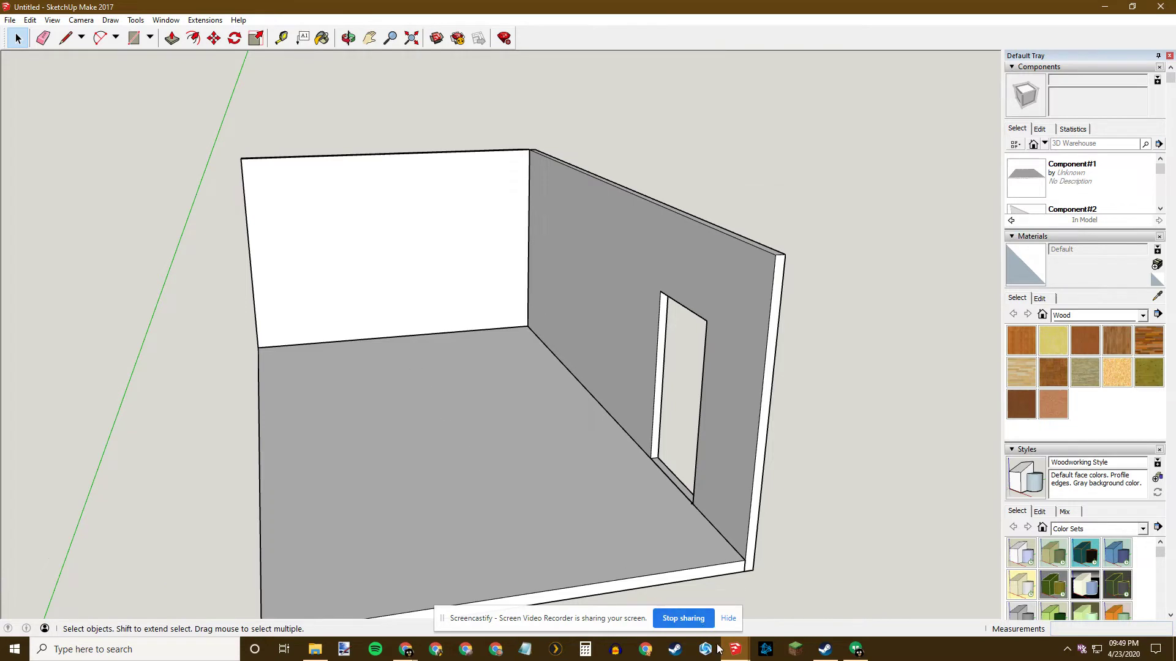
- Switch to the open RIO Shop Storage Rack Sketchup Plans model and bring the assembled rack into view from the front
mouse_move(738, 656)
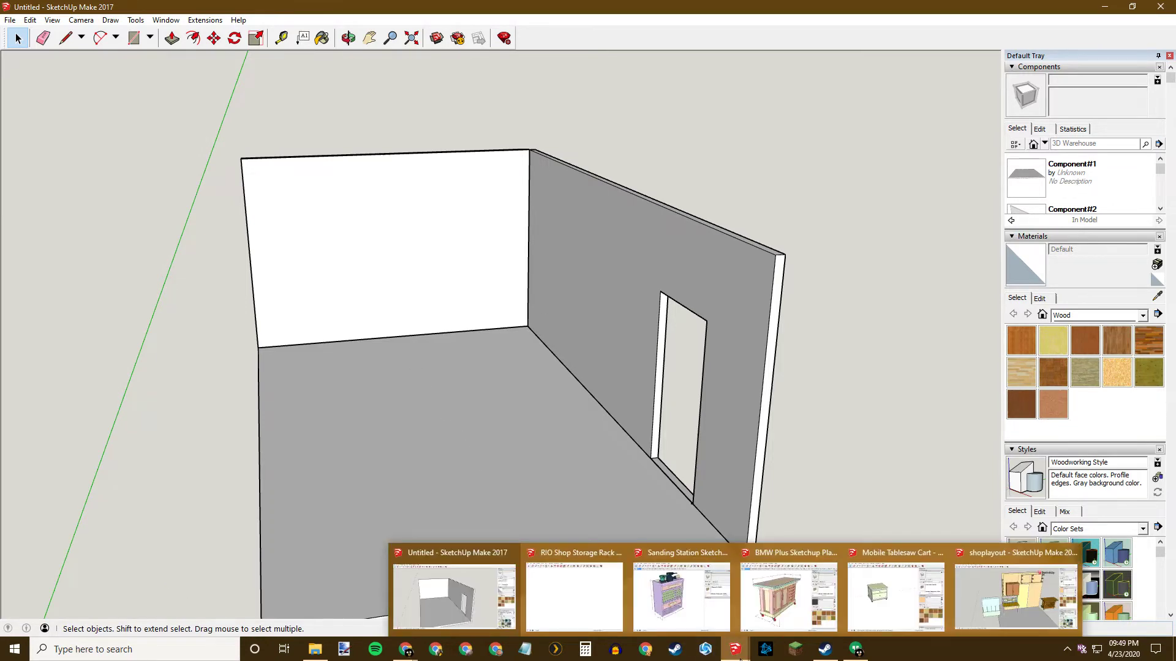
left_click(587, 601)
scroll(541, 456, "down", 2)
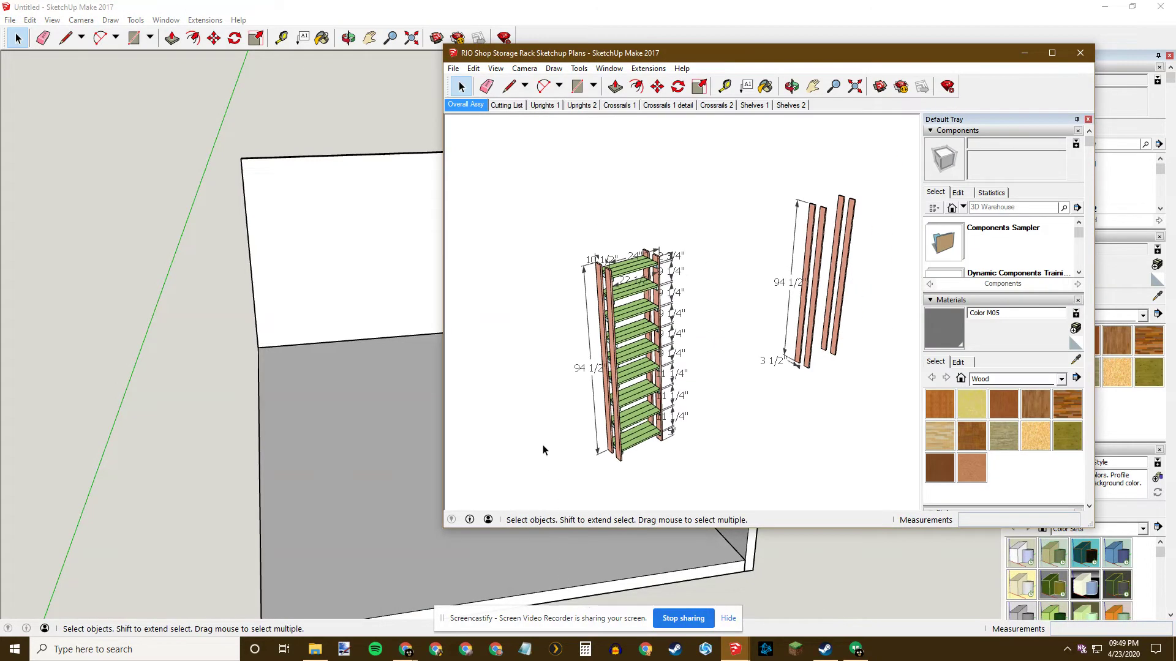
mouse_move(717, 423)
middle_mouse_down()
mouse_move(276, 361)
mouse_move(306, 343)
mouse_move(794, 403)
mouse_move(753, 399)
mouse_move(834, 349)
mouse_move(788, 310)
mouse_move(819, 254)
mouse_move(815, 283)
mouse_move(672, 399)
mouse_move(567, 433)
mouse_move(744, 412)
mouse_move(735, 386)
mouse_move(682, 384)
middle_mouse_up()
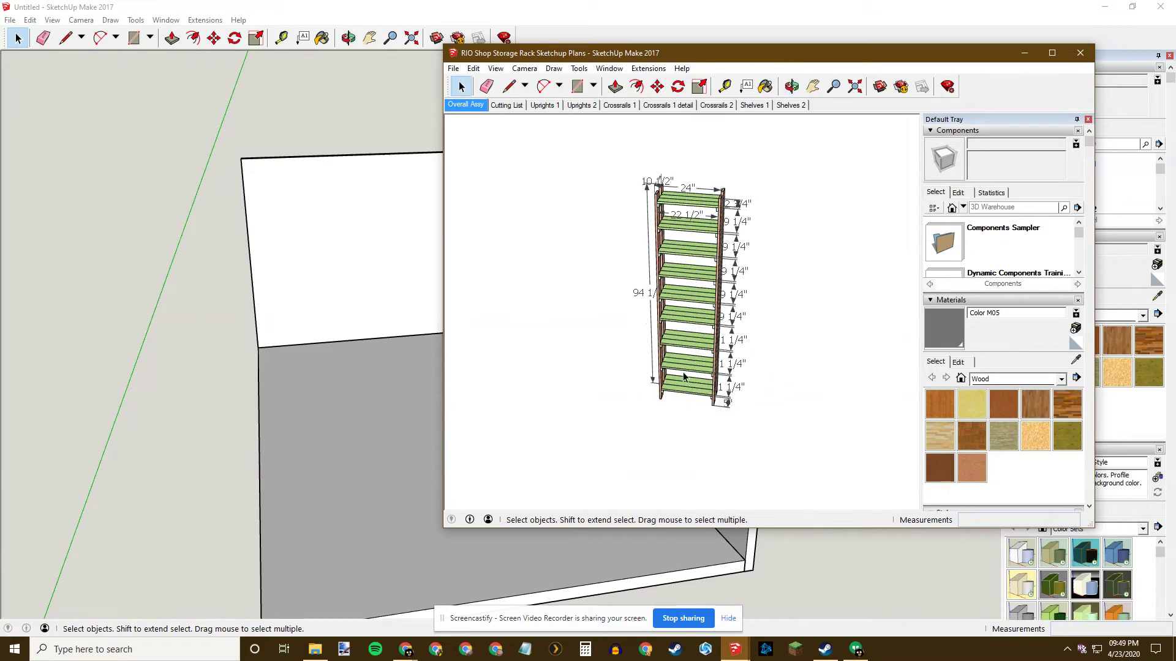
- Delete the rack's overall height, width and depth dimensions and the 22 1/2" dimension across its upper shelf
left_click(675, 280)
left_click(792, 331)
key("Delete")
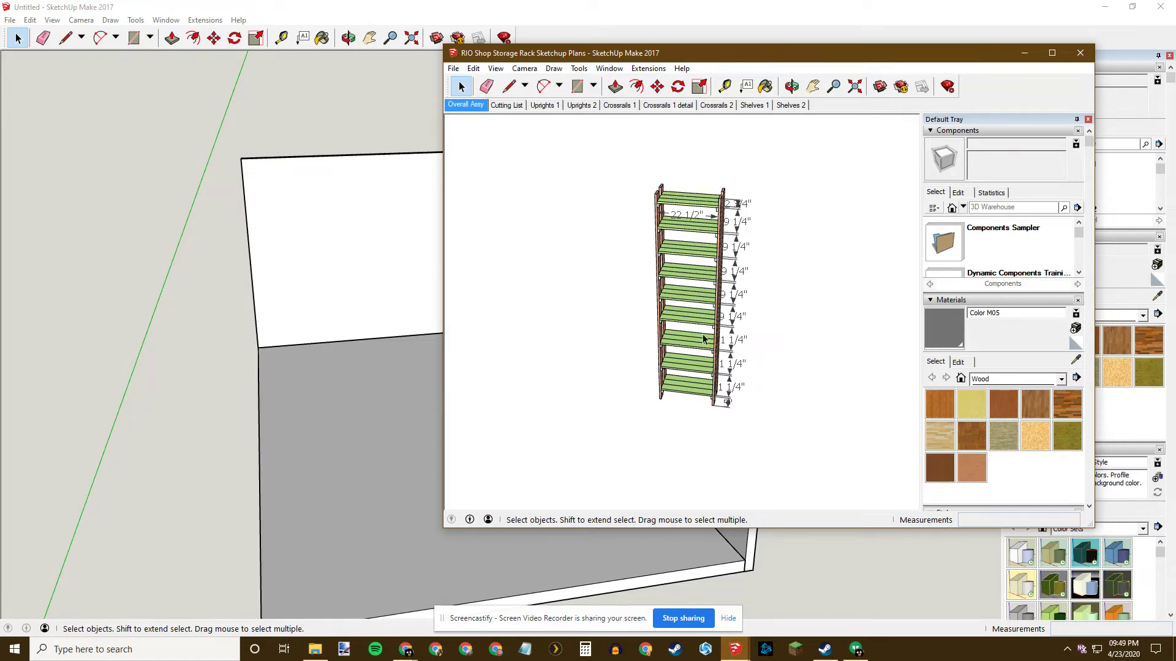
scroll(697, 306, "up", 2)
left_click(680, 195)
key("Delete")
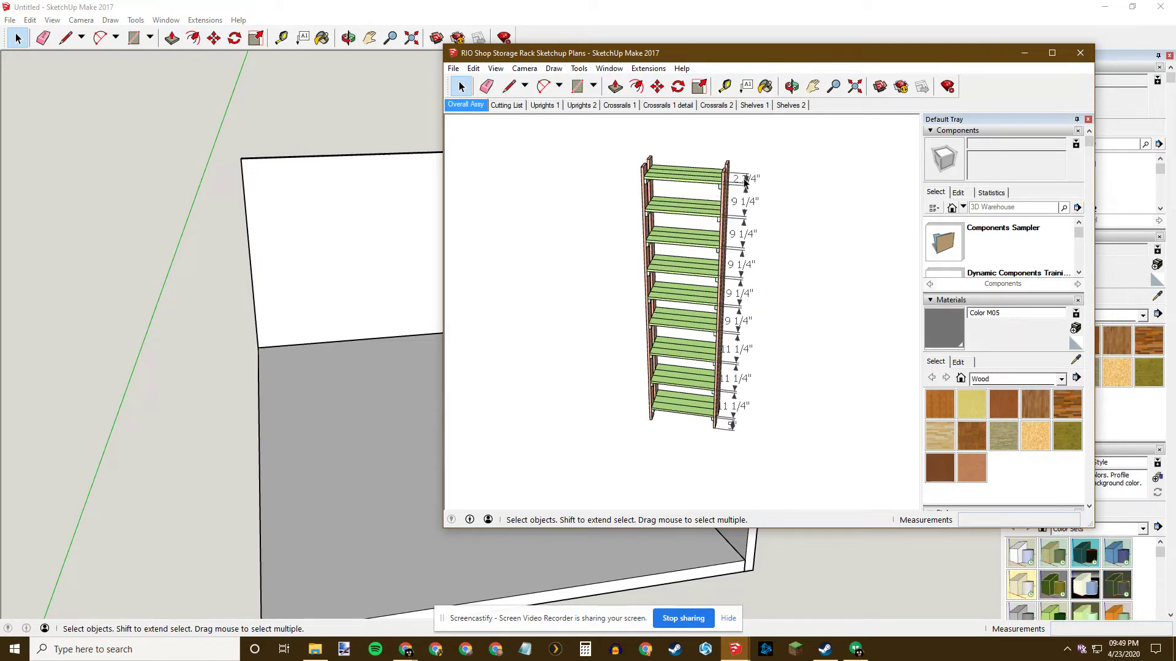
- Delete the 2 1/4" and 9 1/4" spacing dimensions beside the upper shelves and select the remaining dimensions beside the lower shelves
left_click(740, 211)
key("Delete")
key("Delete")
key("Delete")
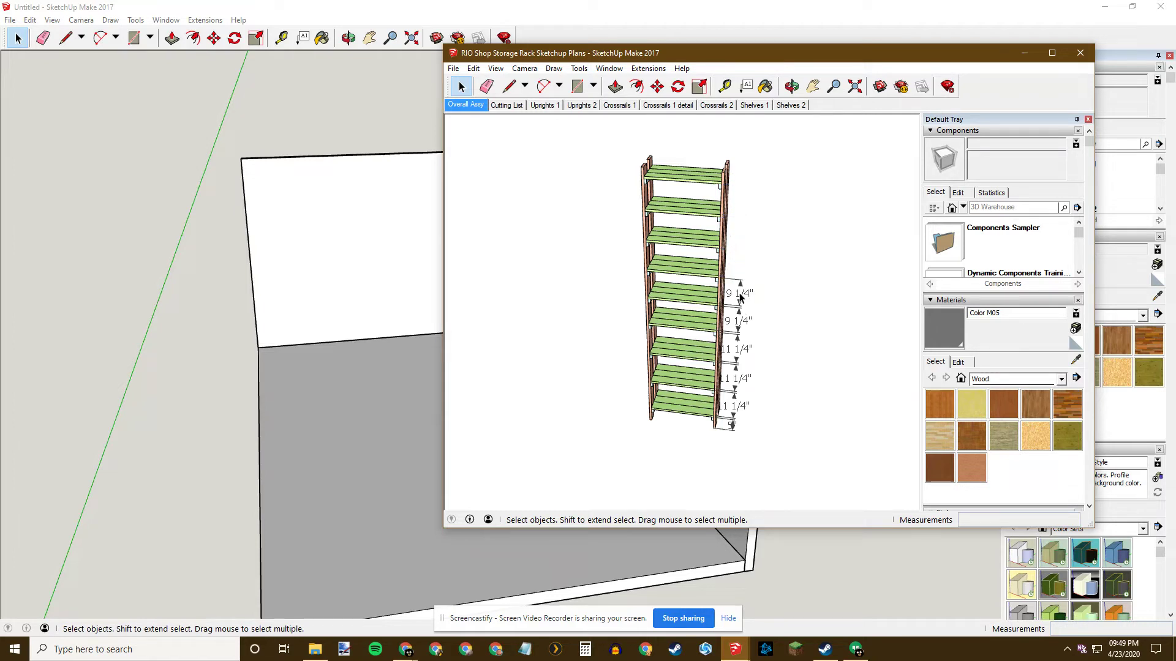
left_click(741, 331)
key("Delete")
middle_click_drag(744, 331, 792, 319)
left_click_drag(729, 463, 733, 468)
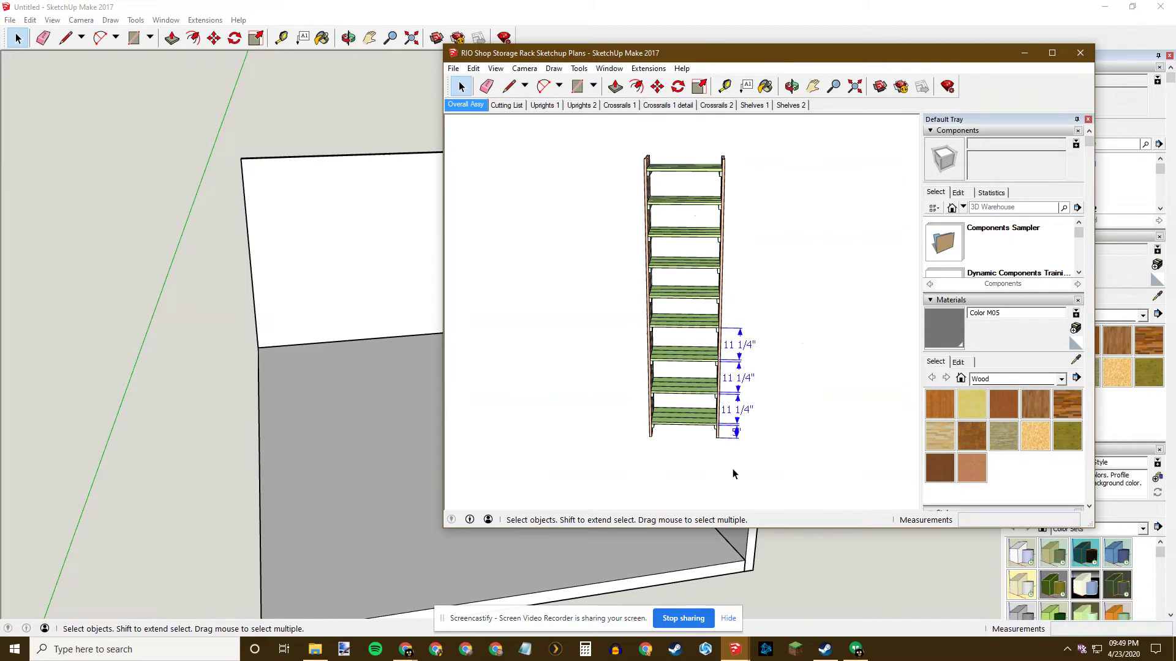